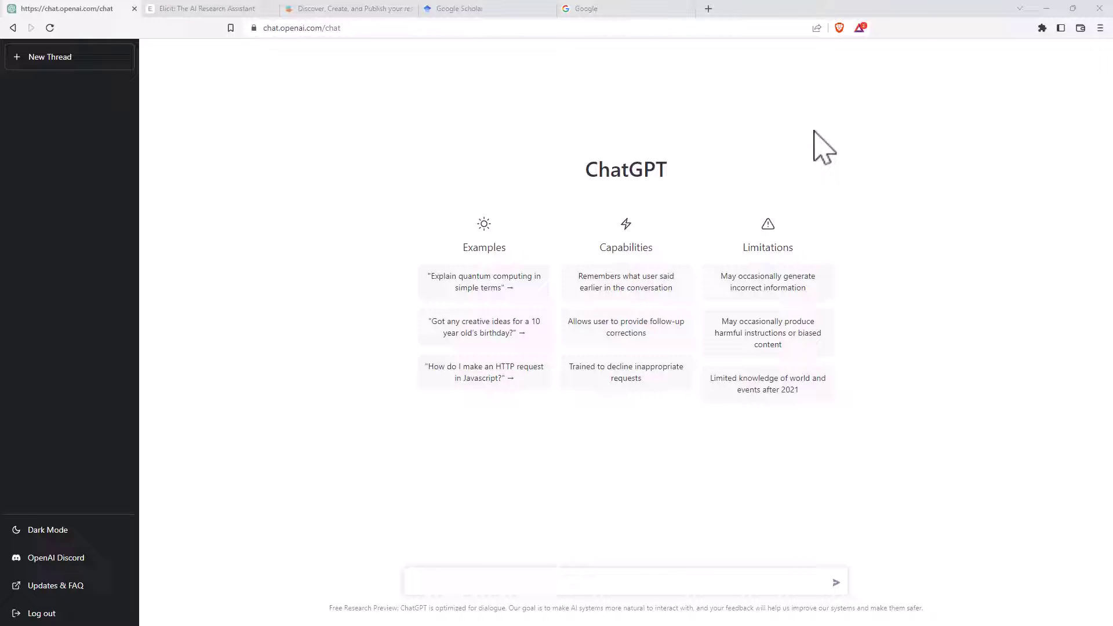
Switch from the ChatGPT start page to Elicit's empty research-question page.
{"action": "left_click", "coordinate": [194, 8]}
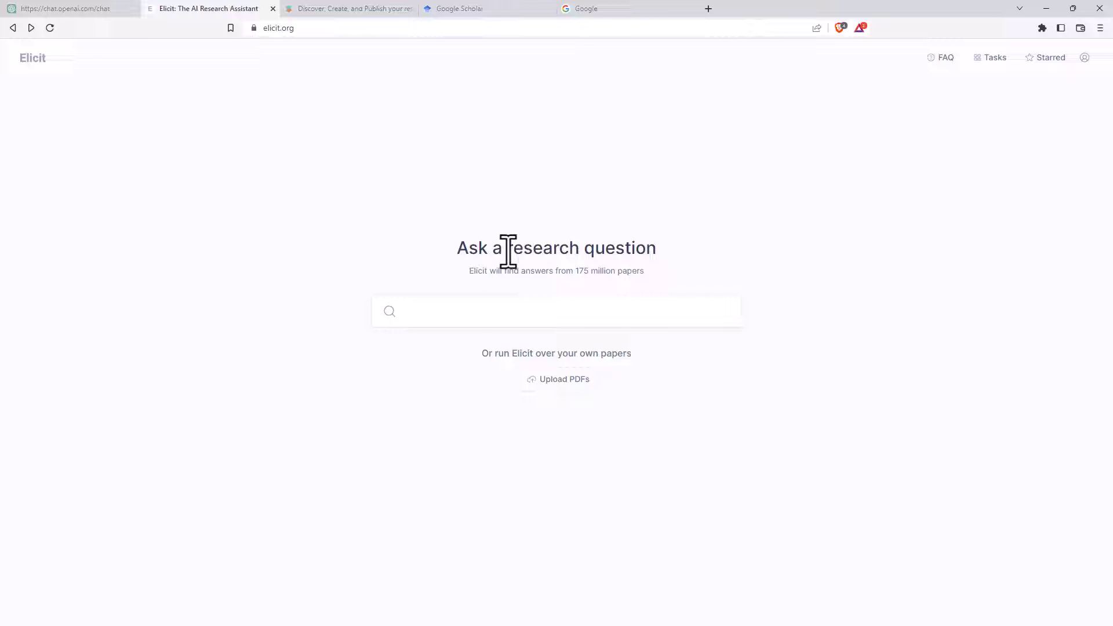
{"action": "left_click_drag", "start_coordinate": [508, 251], "coordinate": [676, 263]}
{"action": "left_click", "coordinate": [538, 195]}
Switch to the SciSpace (typeset.io) home page with its empty paper search box.
{"action": "left_click", "coordinate": [331, 10]}
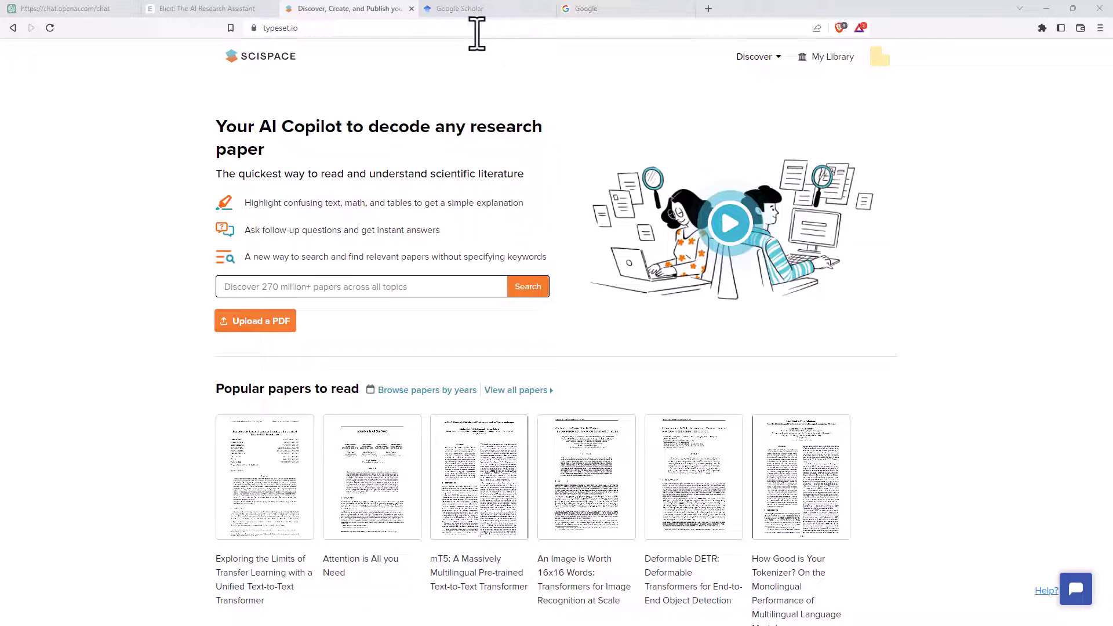
Glance over the Google Scholar and Google home pages, then return to the empty ChatGPT chat.
{"action": "left_click", "coordinate": [475, 8]}
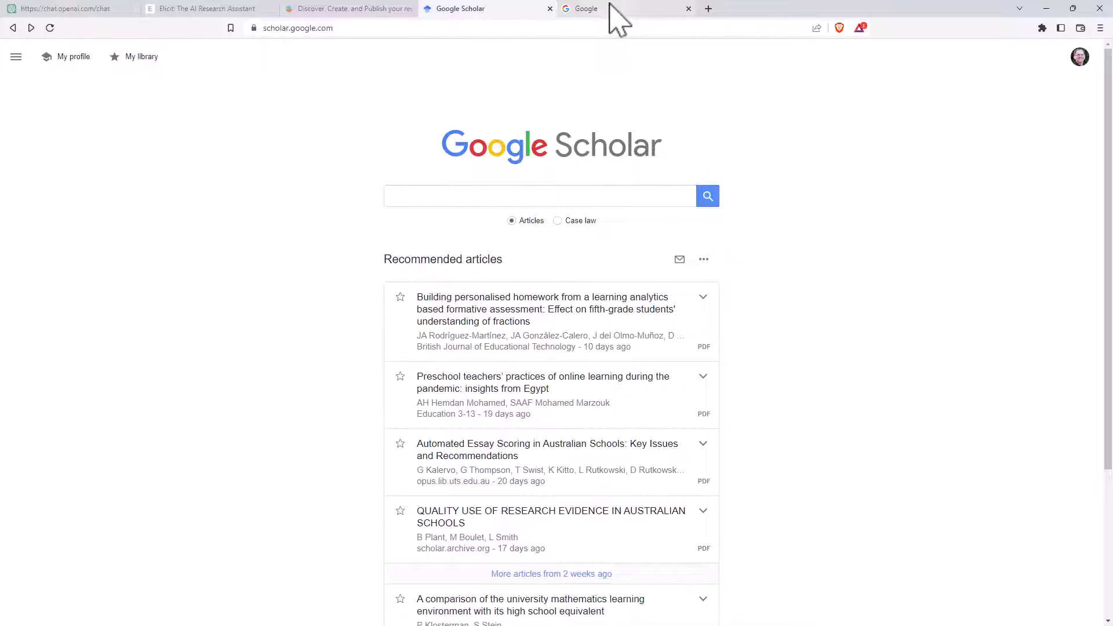
{"action": "left_click", "coordinate": [610, 5]}
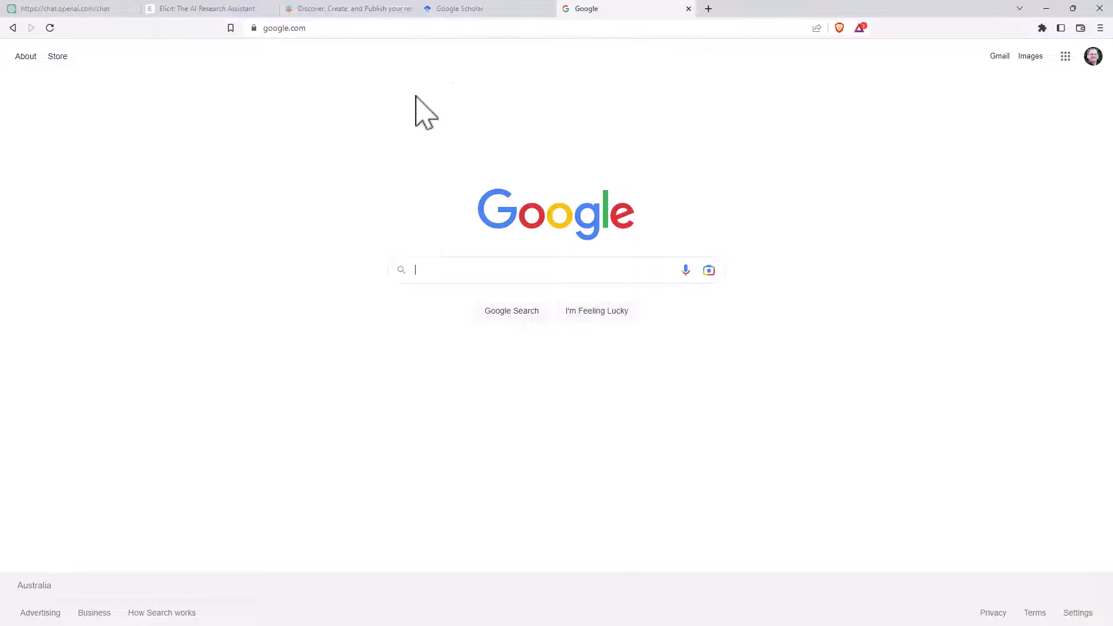
{"action": "left_click", "coordinate": [511, 9]}
{"action": "left_click", "coordinate": [78, 9]}
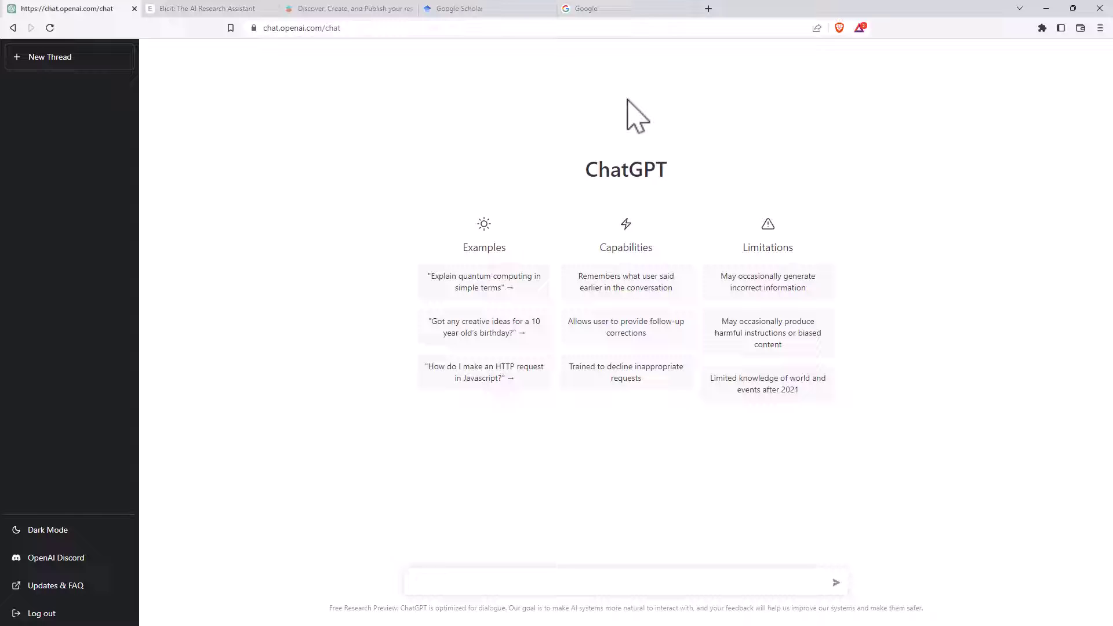
Bring up the ai.txt notes listing three research questions and move the window up-left.
{"action": "key", "text": "alt+Tab"}
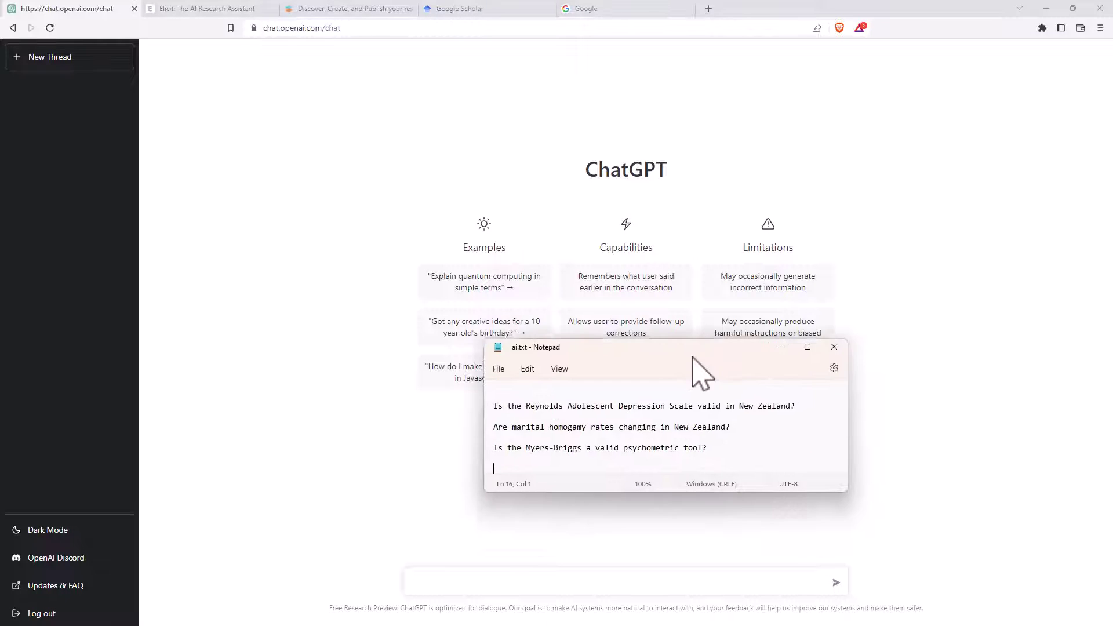
{"action": "left_click_drag", "start_coordinate": [693, 358], "coordinate": [555, 93]}
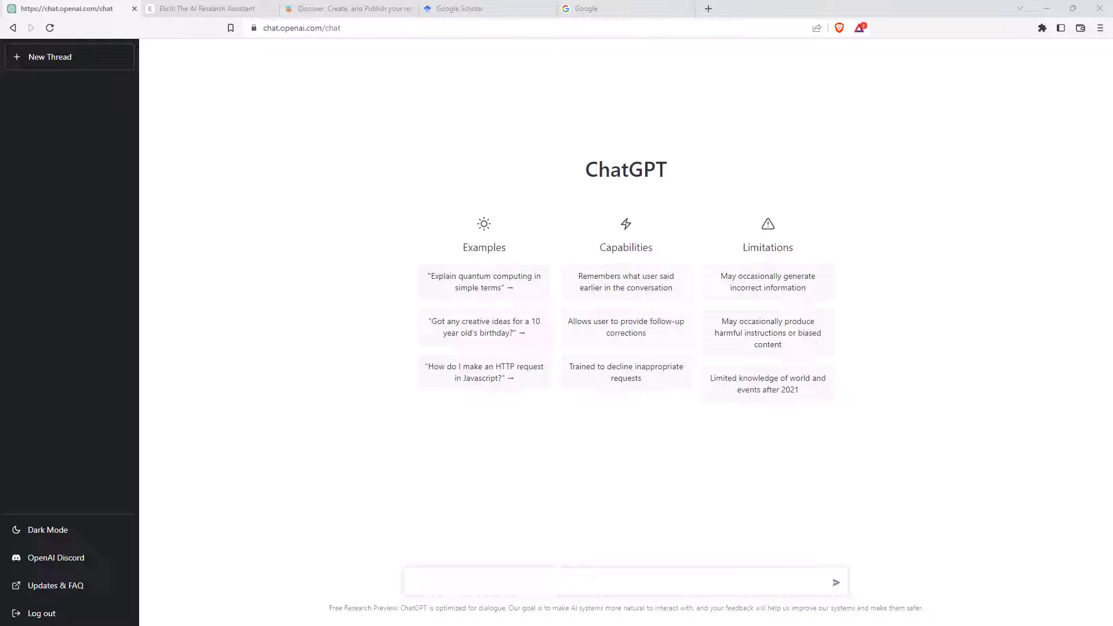
Paste the RADS New Zealand validity question into ChatGPT and send it.
{"action": "left_click", "coordinate": [591, 574]}
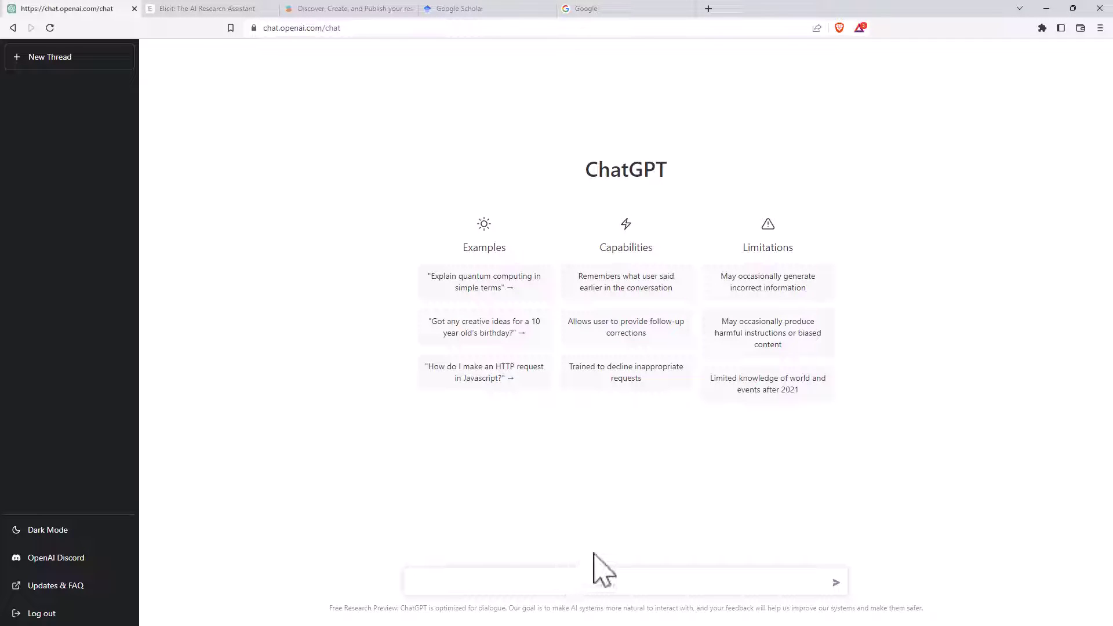
{"action": "type", "text": "Is the Reynolds Adolescent Depression Scale valid in New Zealand?"}
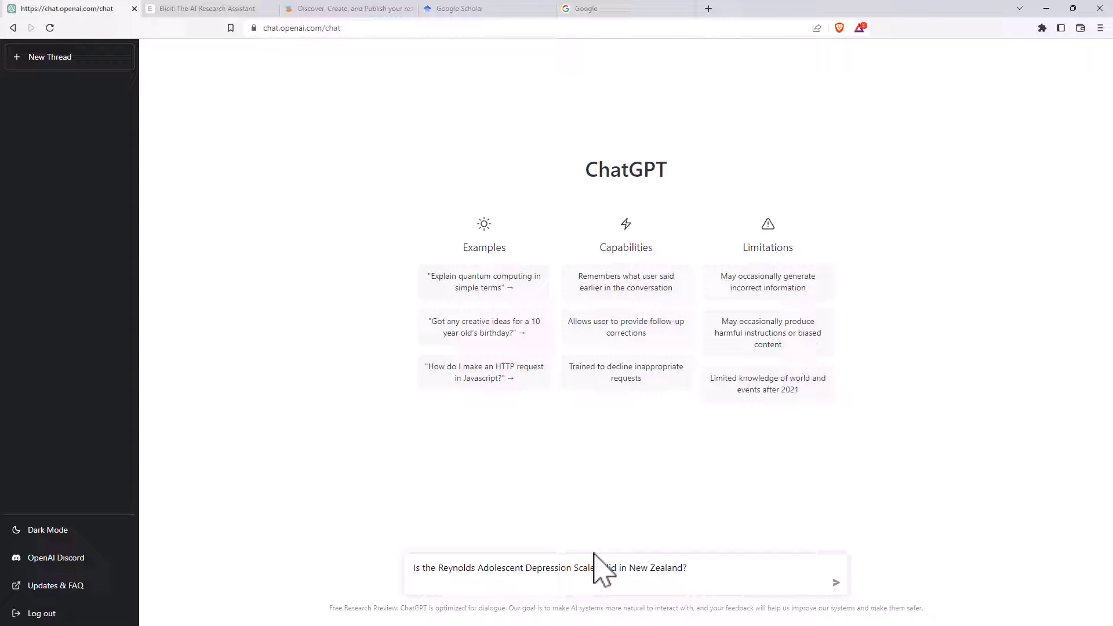
{"action": "key", "text": "Return"}
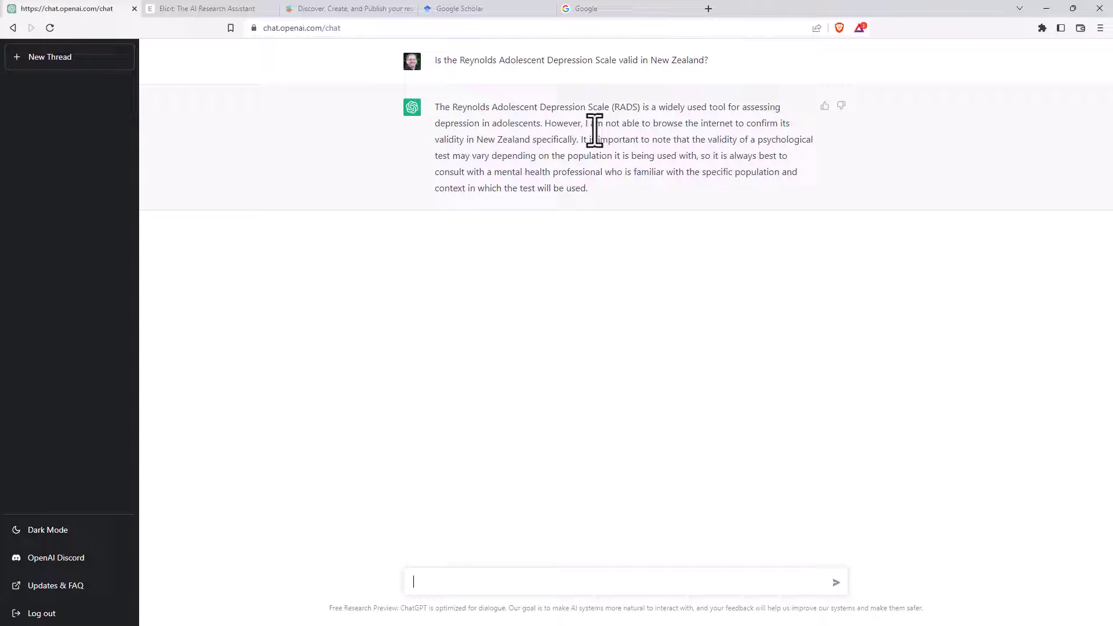
Search Google for the RADS New Zealand validity question and highlight a result's author, year and citation count.
{"action": "left_click", "coordinate": [630, 8]}
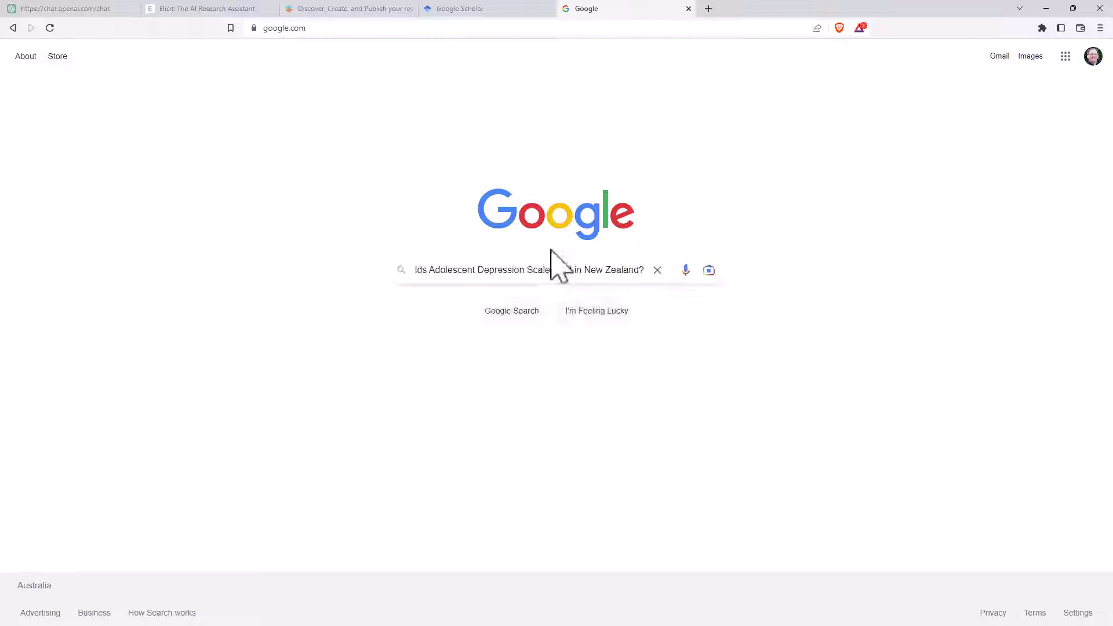
{"action": "key", "text": "Return"}
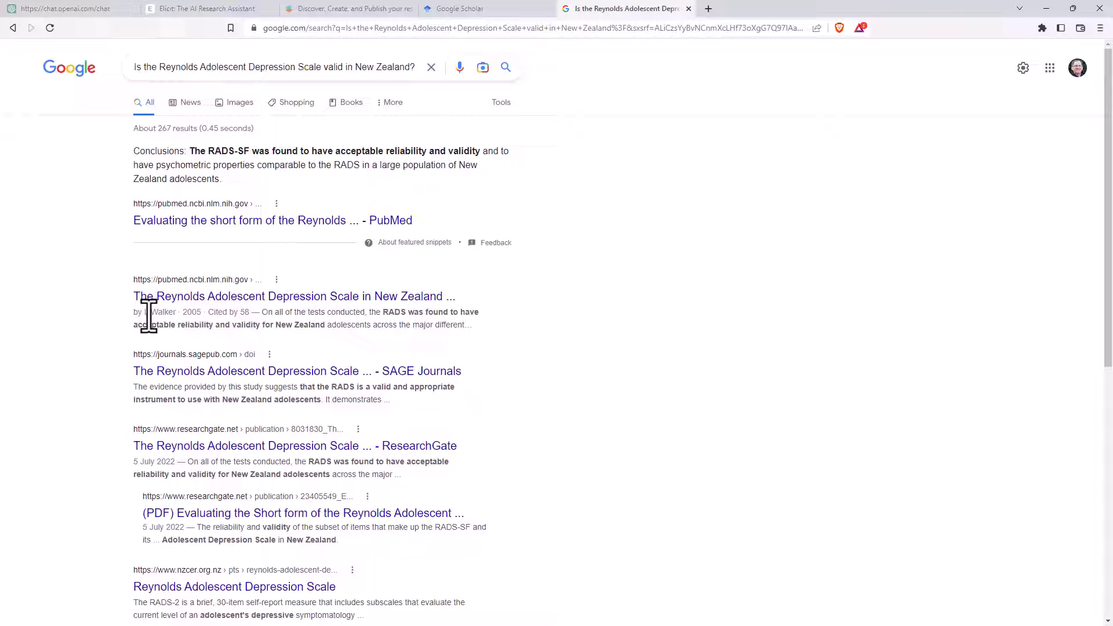
{"action": "left_click_drag", "start_coordinate": [145, 313], "coordinate": [202, 312]}
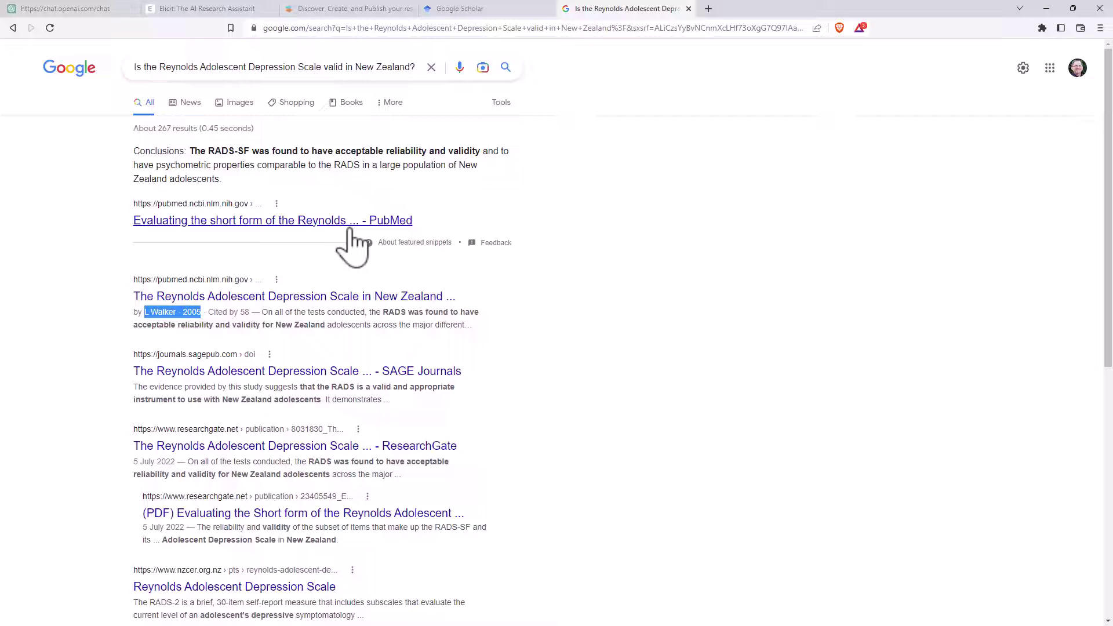
{"action": "left_click", "coordinate": [241, 312]}
{"action": "left_click_drag", "start_coordinate": [251, 312], "coordinate": [230, 312]}
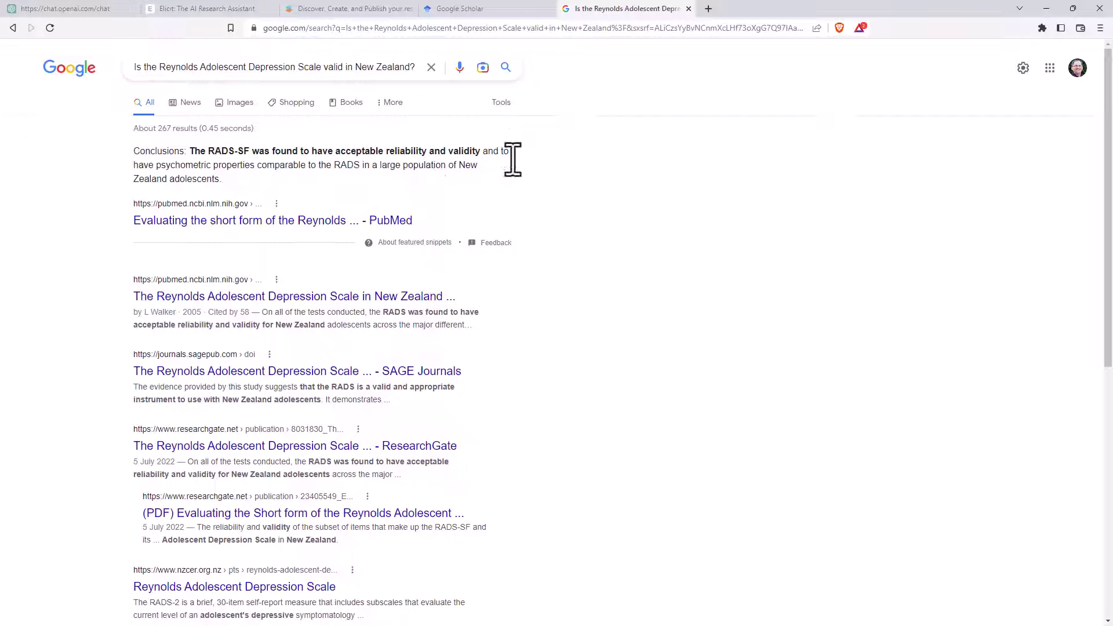
Run the RADS question in Google Scholar, returning a 2005 New Zealand adolescents paper.
{"action": "left_click", "coordinate": [504, 8]}
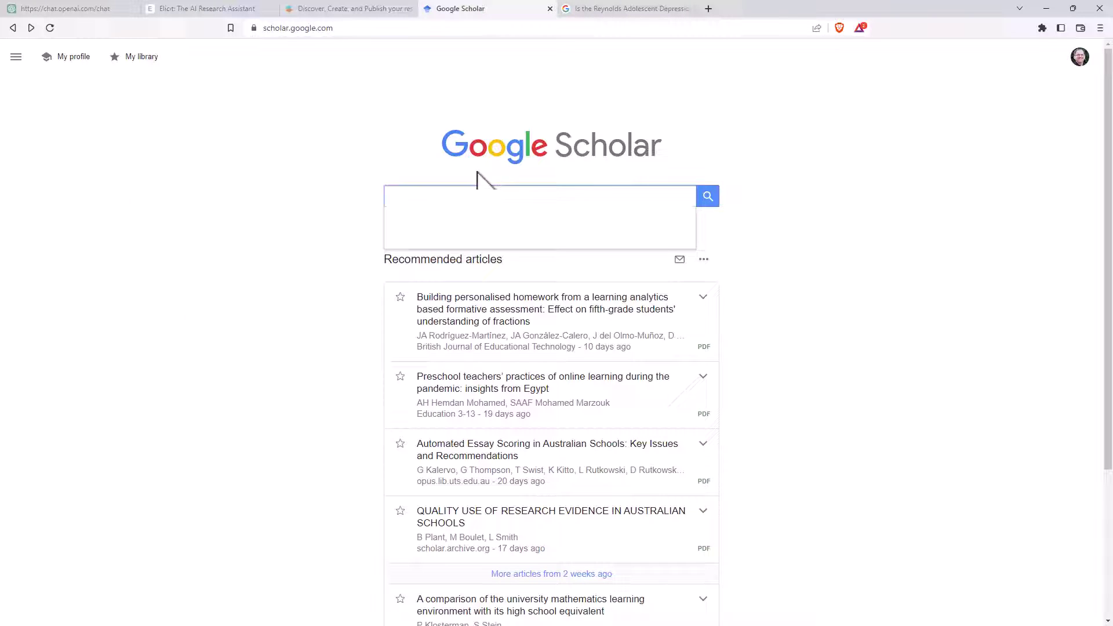
{"action": "type", "text": "Is the Reynolds Adolescent Depression Scale valid in New Zealand?"}
{"action": "key", "text": "Return"}
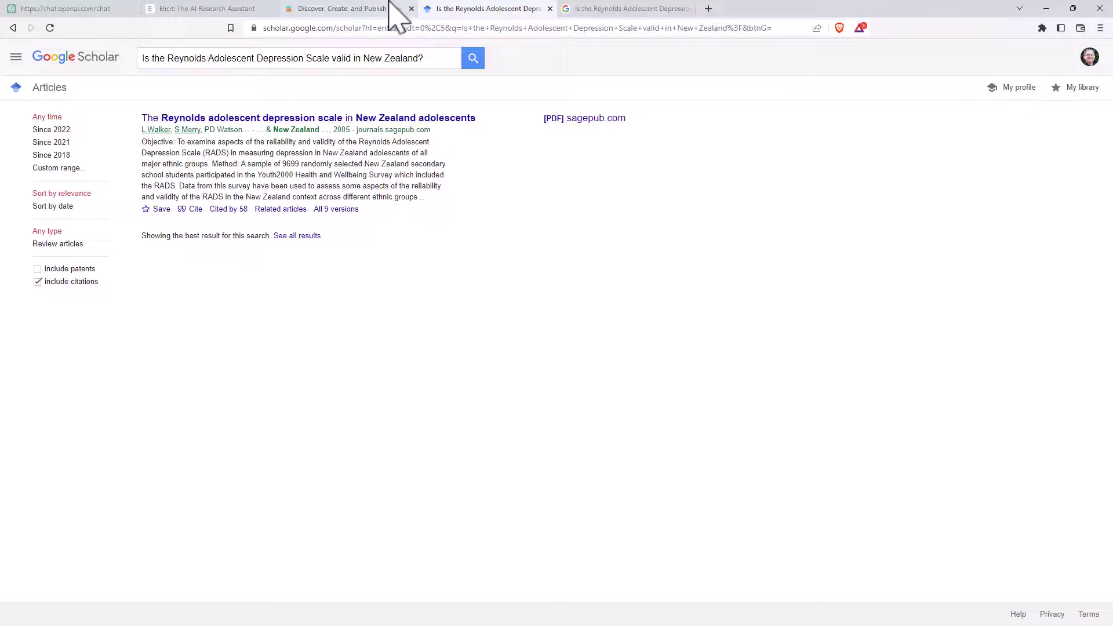
{"action": "left_click", "coordinate": [345, 8]}
{"action": "left_click", "coordinate": [181, 8]}
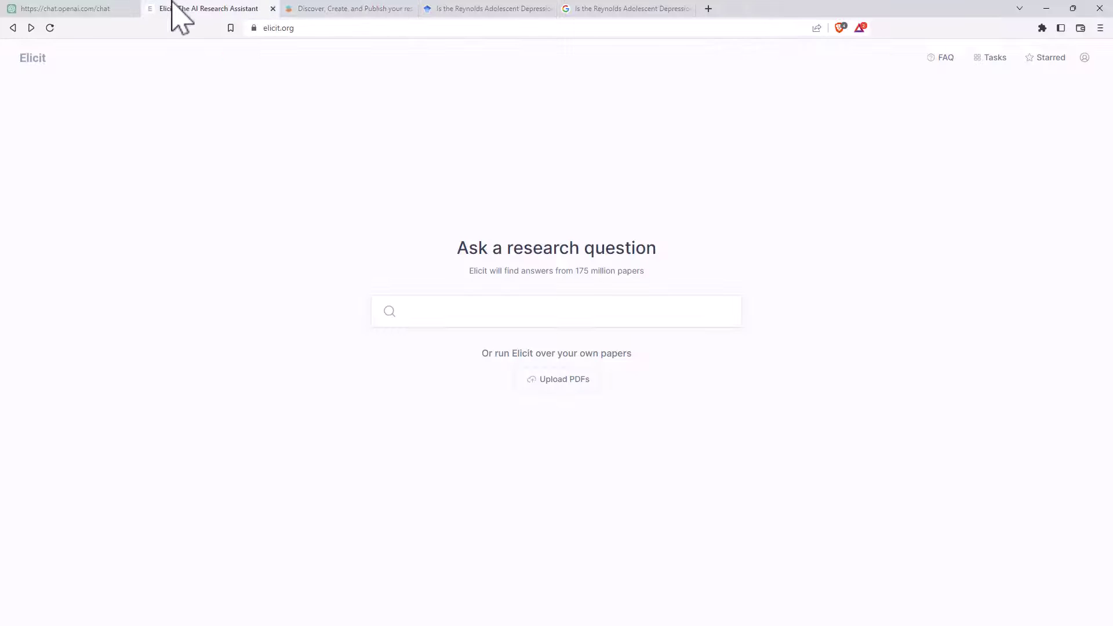
Submit the RADS question to Elicit, getting a top-4 summary calling RADS and RADS-SF valid.
{"action": "left_click", "coordinate": [496, 312]}
{"action": "type", "text": "Is the Reynolds Adolescent Depression Scale valid in New Zealand?"}
{"action": "key", "text": "Return"}
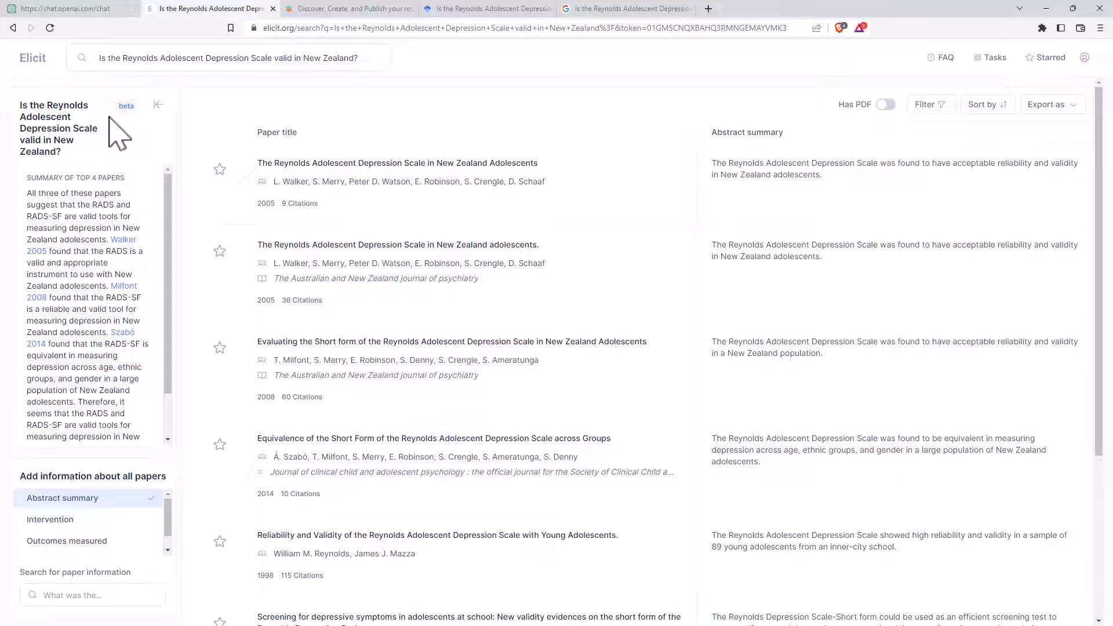
{"action": "left_click", "coordinate": [383, 9]}
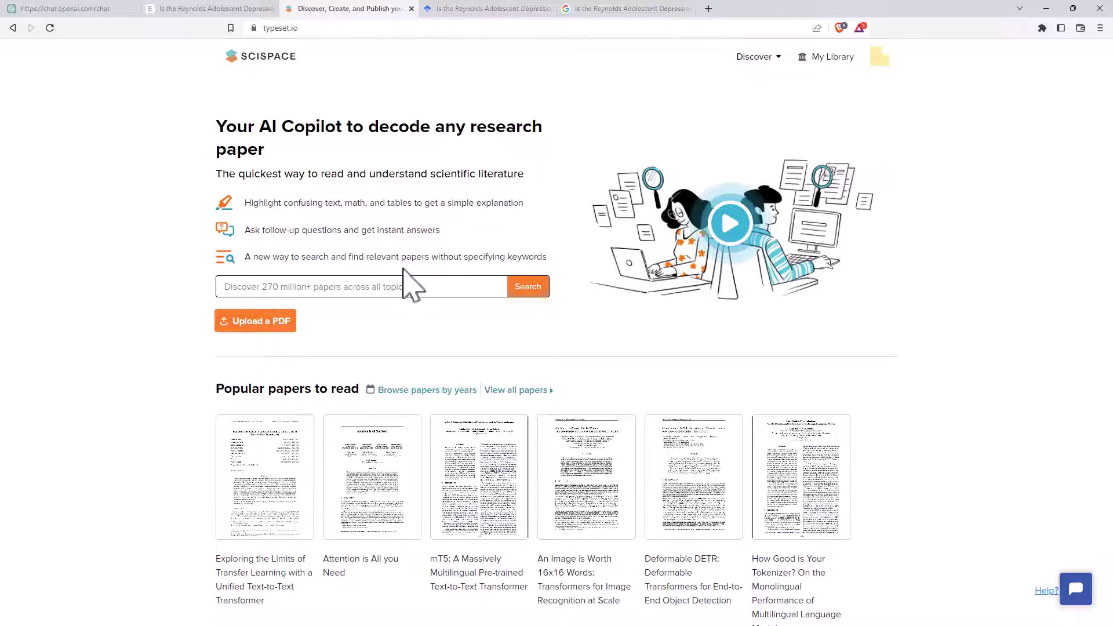
Search SciSpace for the RADS New Zealand question and scroll through the 13,292 results.
{"action": "left_click", "coordinate": [416, 287]}
{"action": "type", "text": "Is the Reynolds Adolescent Depression Scale valid in New Zealand?"}
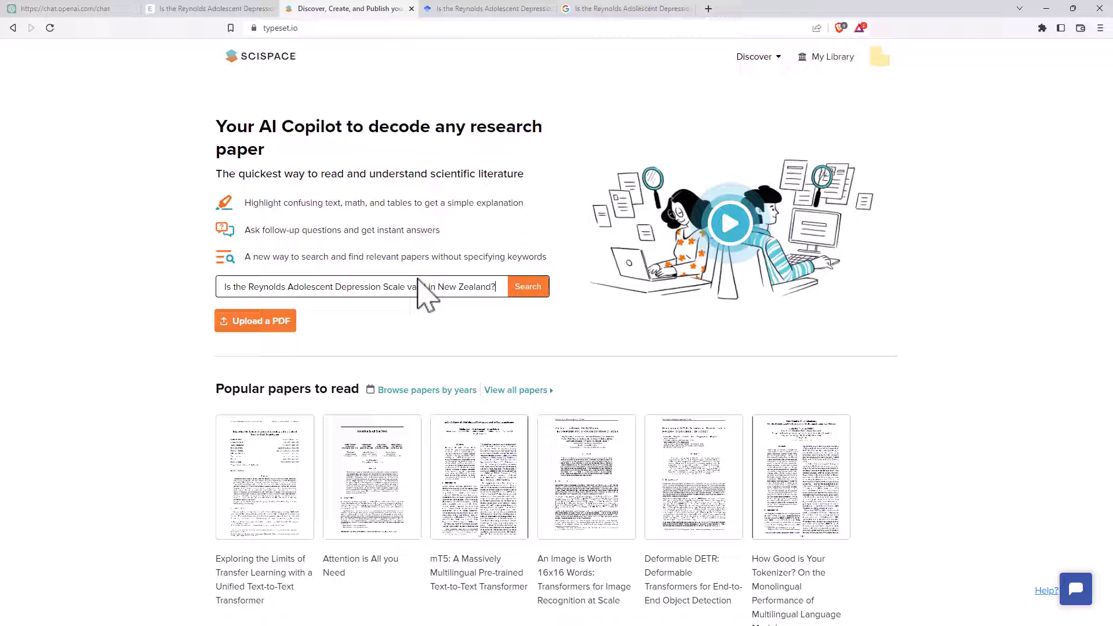
{"action": "key", "text": "Return"}
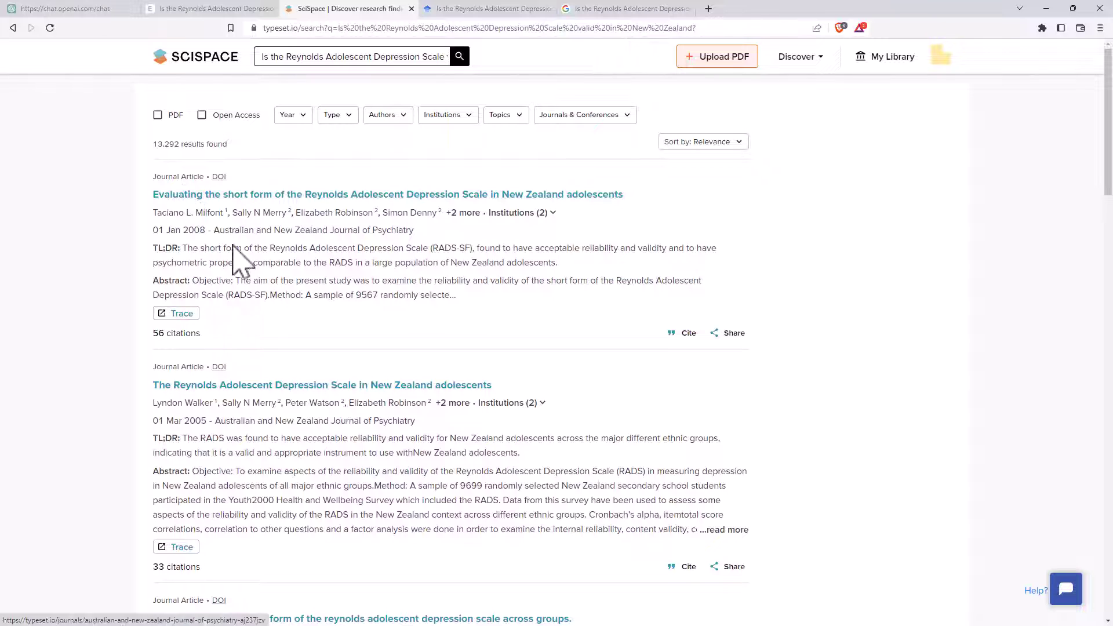
{"action": "scroll", "coordinate": [539, 259], "scroll_direction": "down", "scroll_amount": 4}
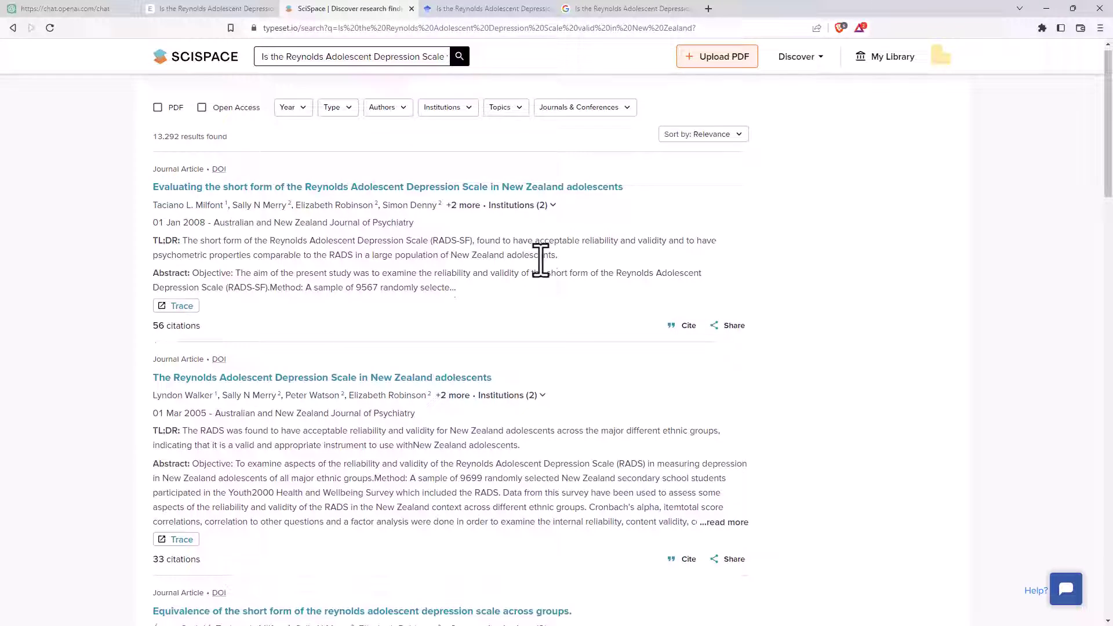
{"action": "scroll", "coordinate": [551, 284], "scroll_direction": "down", "scroll_amount": 5}
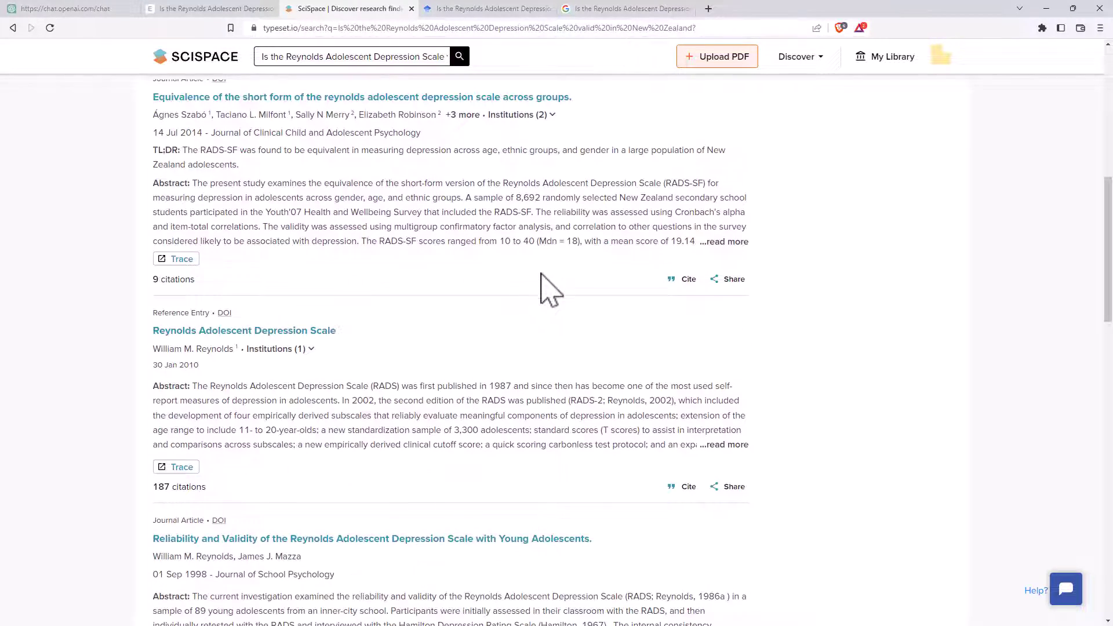
{"action": "scroll", "coordinate": [545, 284], "scroll_direction": "down", "scroll_amount": 2}
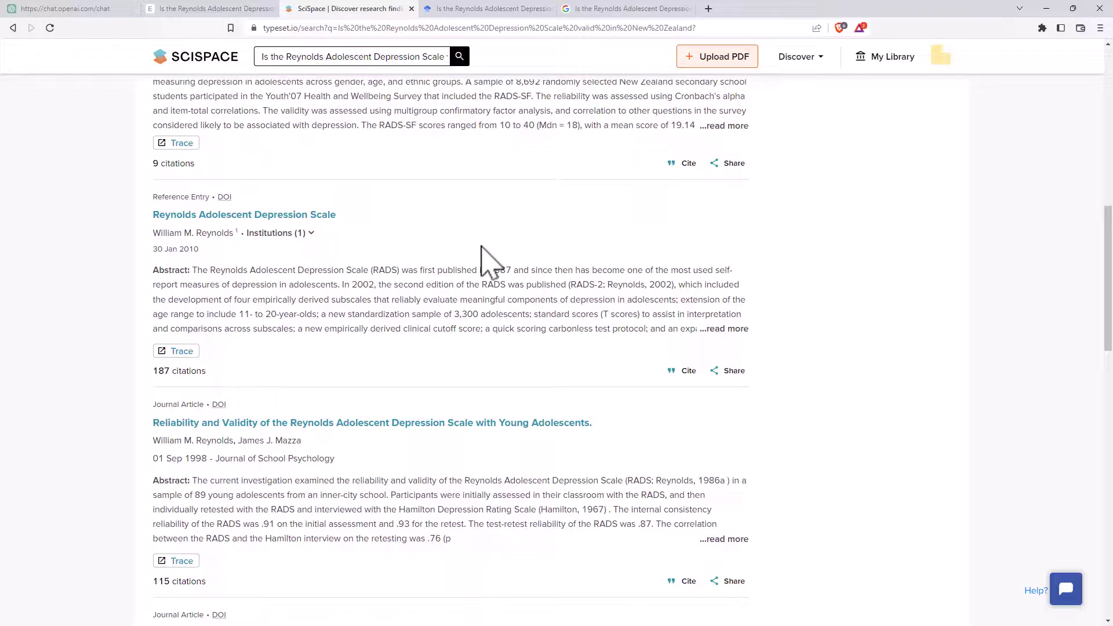
{"action": "scroll", "coordinate": [479, 261], "scroll_direction": "up", "scroll_amount": 12}
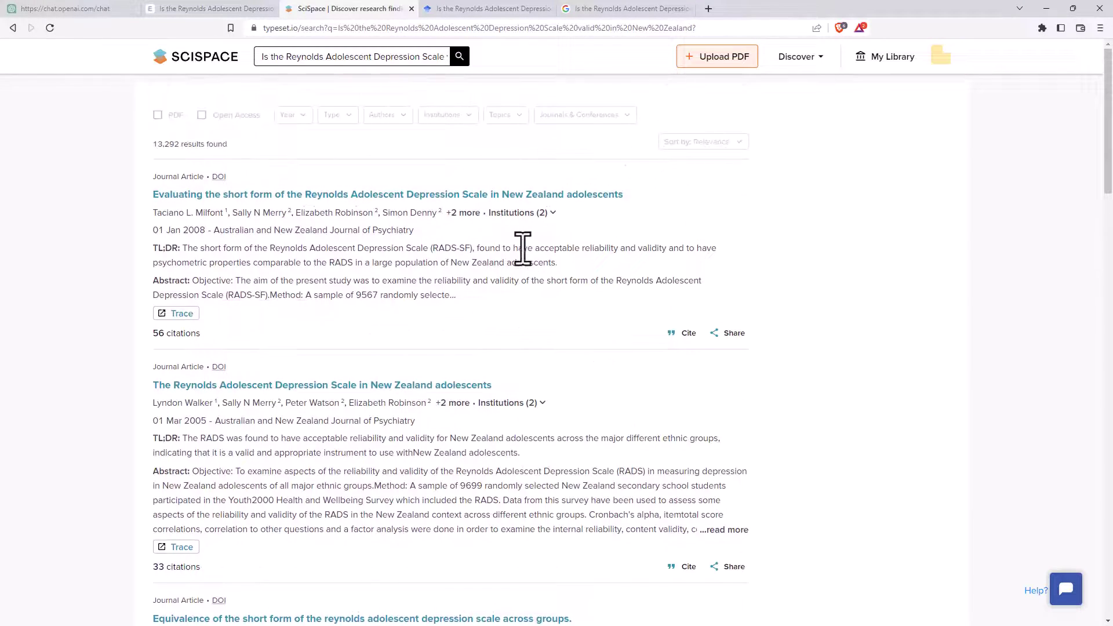
Open the 2005 RADS New Zealand paper and select TL;DR, Cronbach's alpha and Copilot's explanation.
{"action": "left_click", "coordinate": [355, 385]}
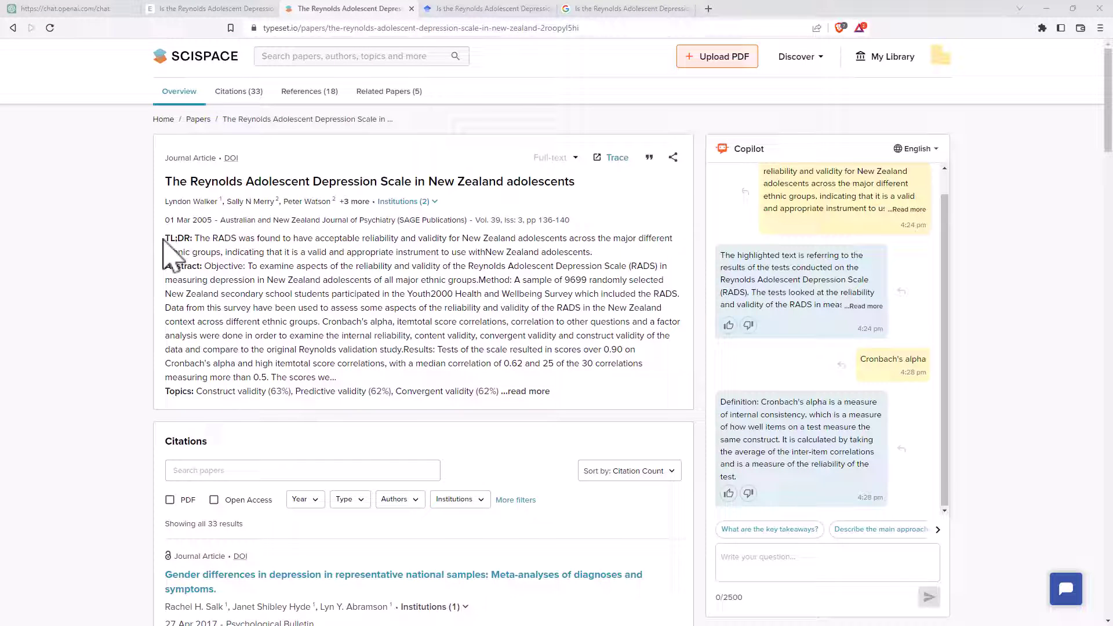
{"action": "left_click_drag", "start_coordinate": [165, 238], "coordinate": [195, 238]}
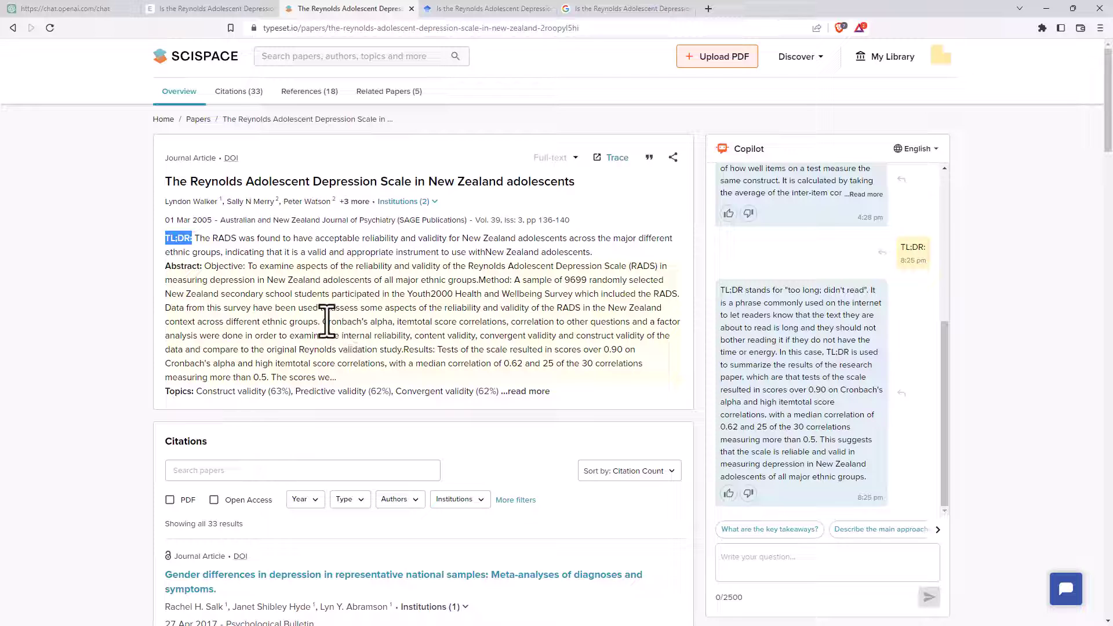
{"action": "left_click_drag", "start_coordinate": [323, 321], "coordinate": [394, 321]}
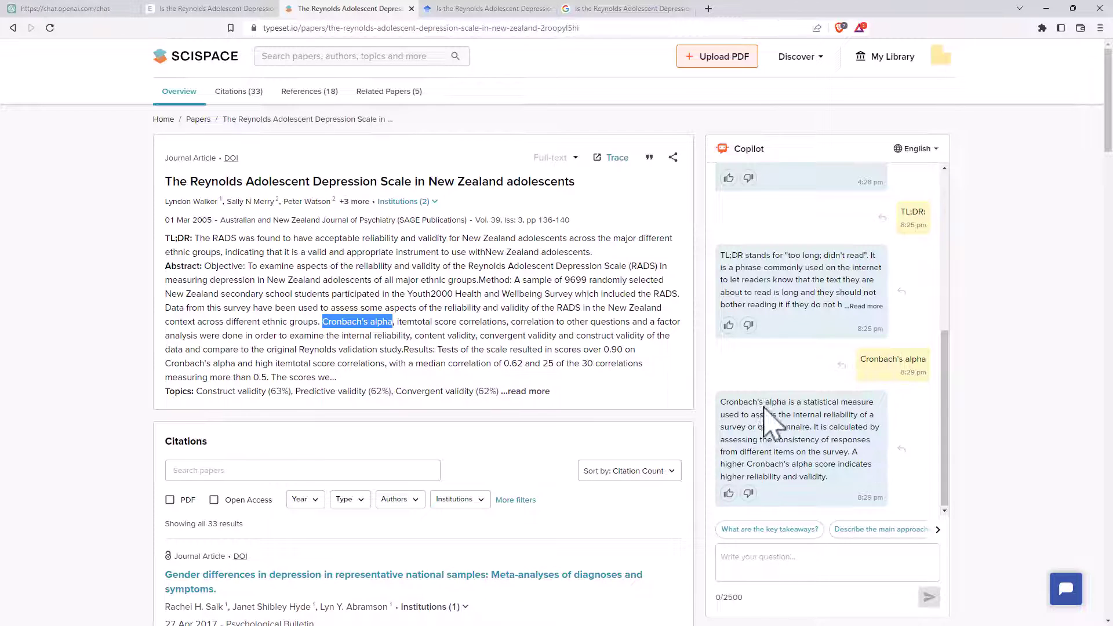
{"action": "left_click_drag", "start_coordinate": [783, 400], "coordinate": [787, 478]}
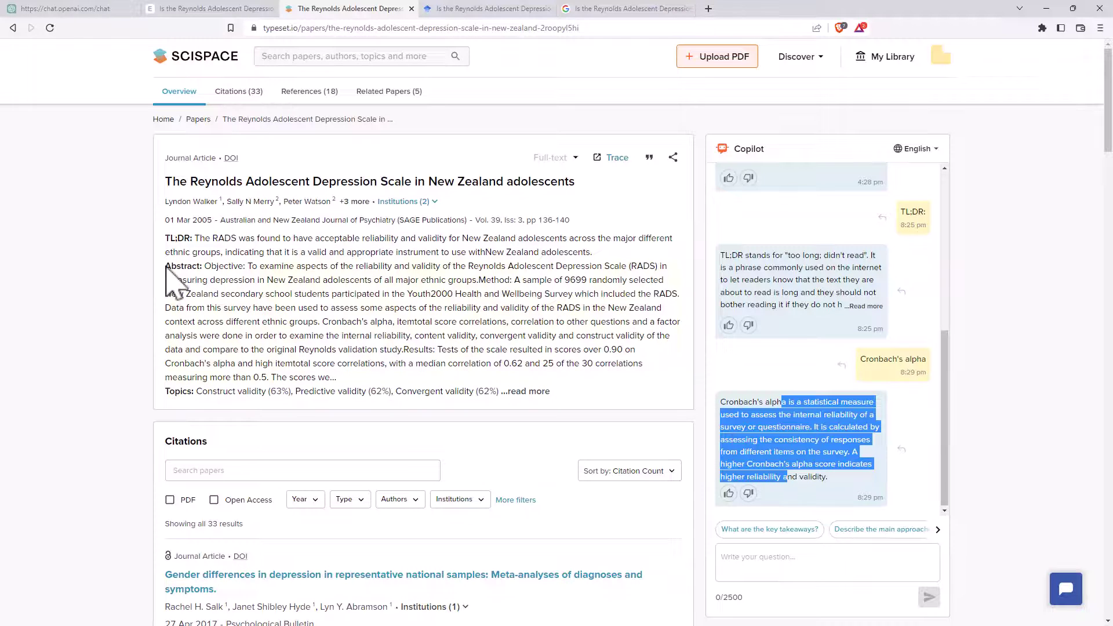
Have Copilot explain the full Reynolds scale abstract, covering the 9699-student Youth2000 sample and Cronbach's alpha.
{"action": "left_click_drag", "start_coordinate": [168, 267], "coordinate": [464, 390]}
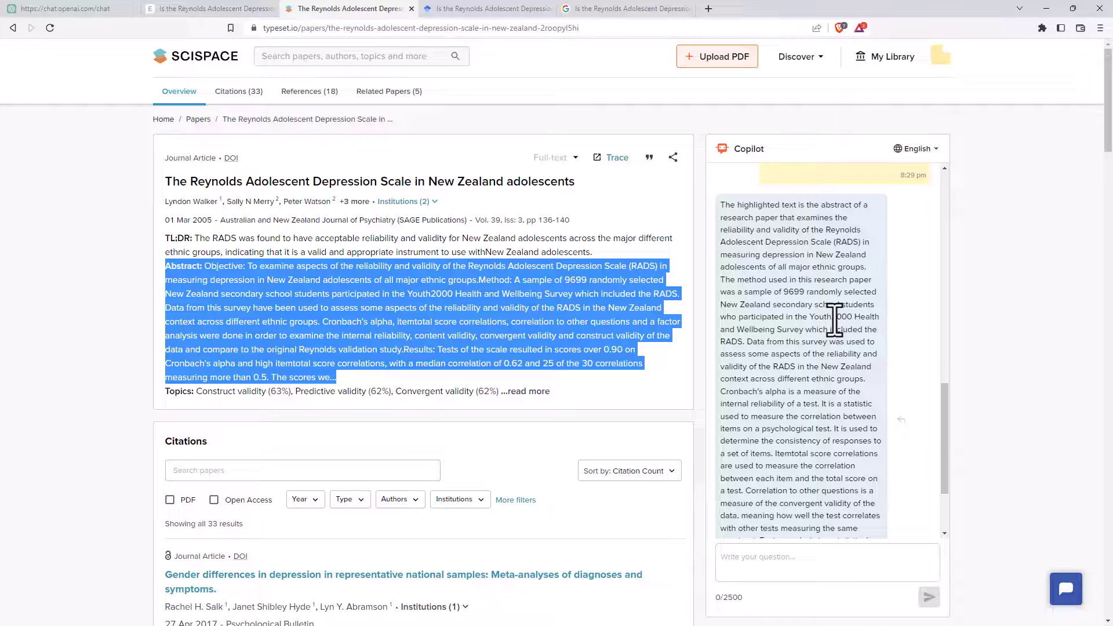
{"action": "scroll", "coordinate": [817, 316], "scroll_direction": "down", "scroll_amount": 2}
{"action": "scroll", "coordinate": [817, 271], "scroll_direction": "down", "scroll_amount": 2}
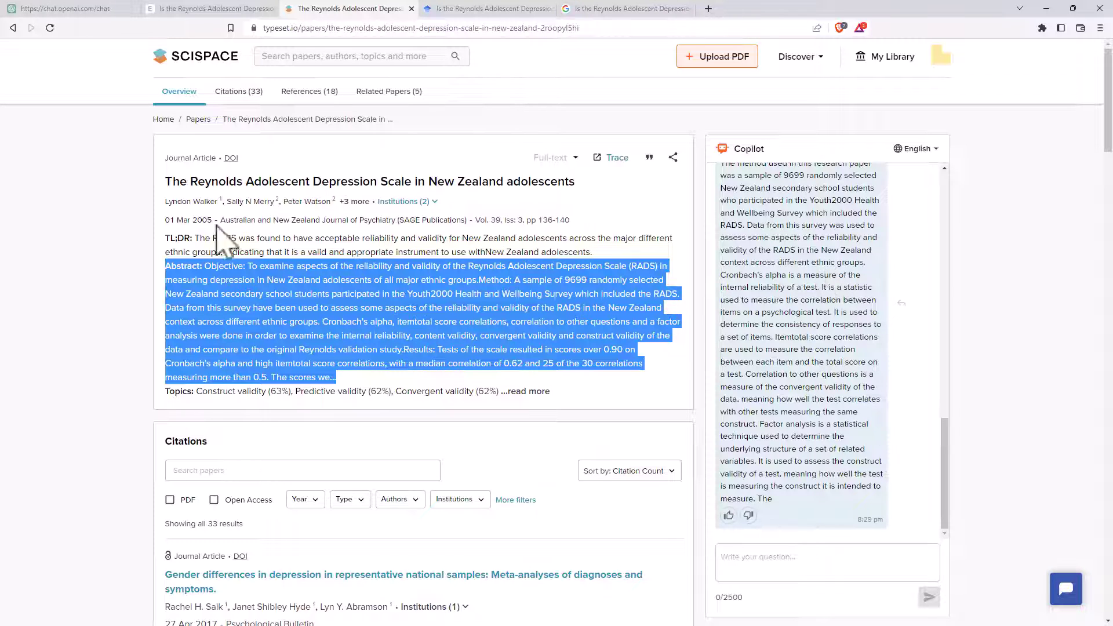
From the first author's profile, find the carboplatin owner-perception paper and open its 2 min summary.
{"action": "left_click", "coordinate": [191, 201]}
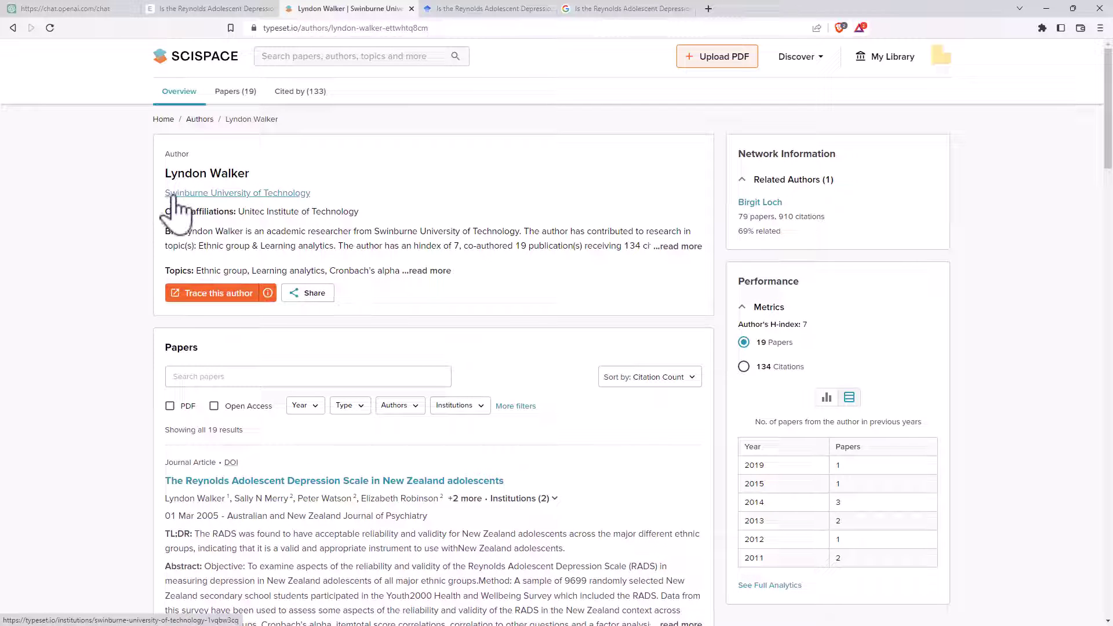
{"action": "scroll", "coordinate": [493, 235], "scroll_direction": "down", "scroll_amount": 5}
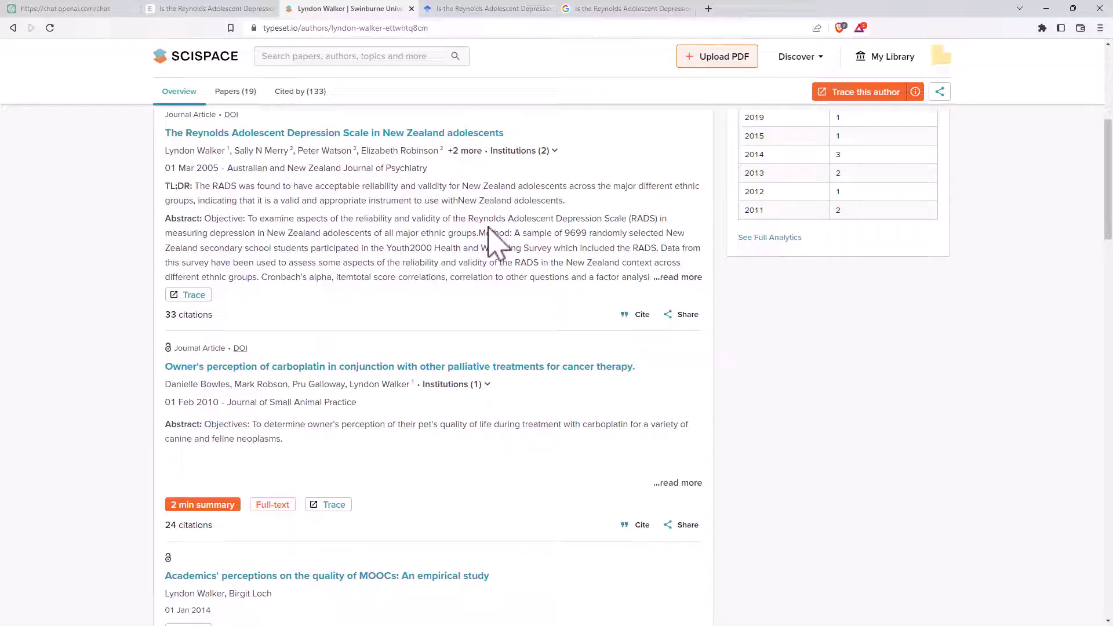
{"action": "scroll", "coordinate": [243, 208], "scroll_direction": "down", "scroll_amount": 2}
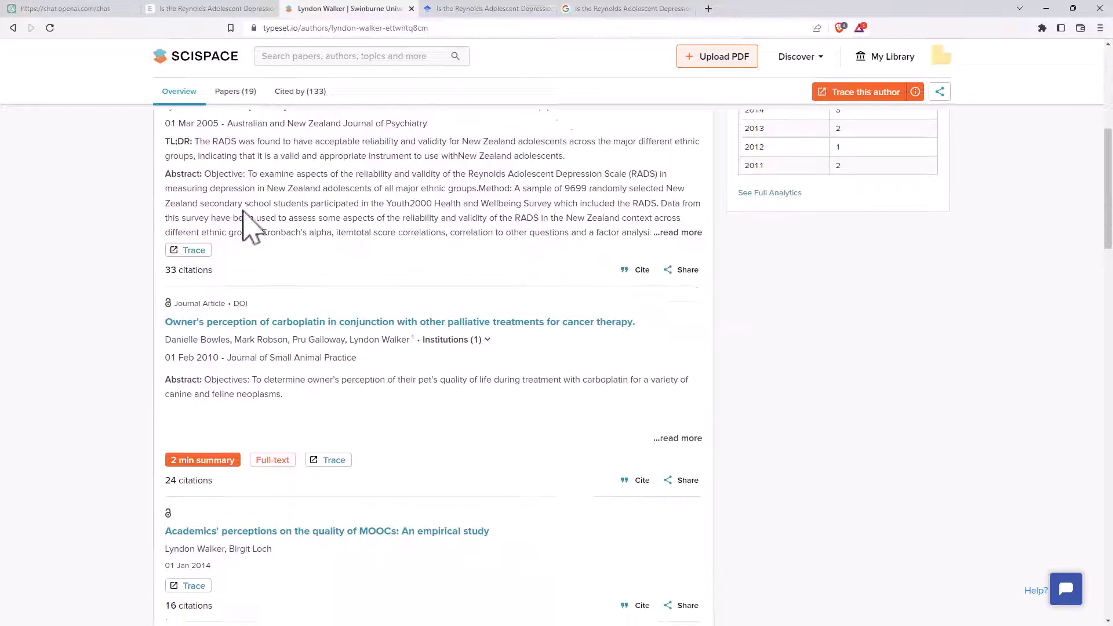
{"action": "scroll", "coordinate": [203, 231], "scroll_direction": "down", "scroll_amount": 1}
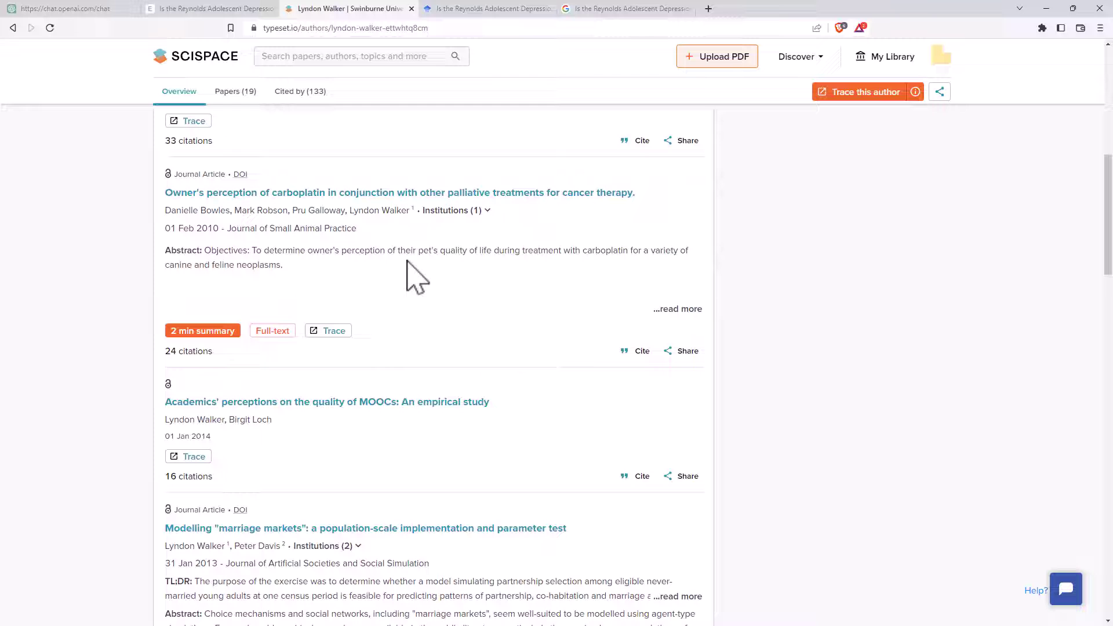
{"action": "left_click", "coordinate": [202, 332]}
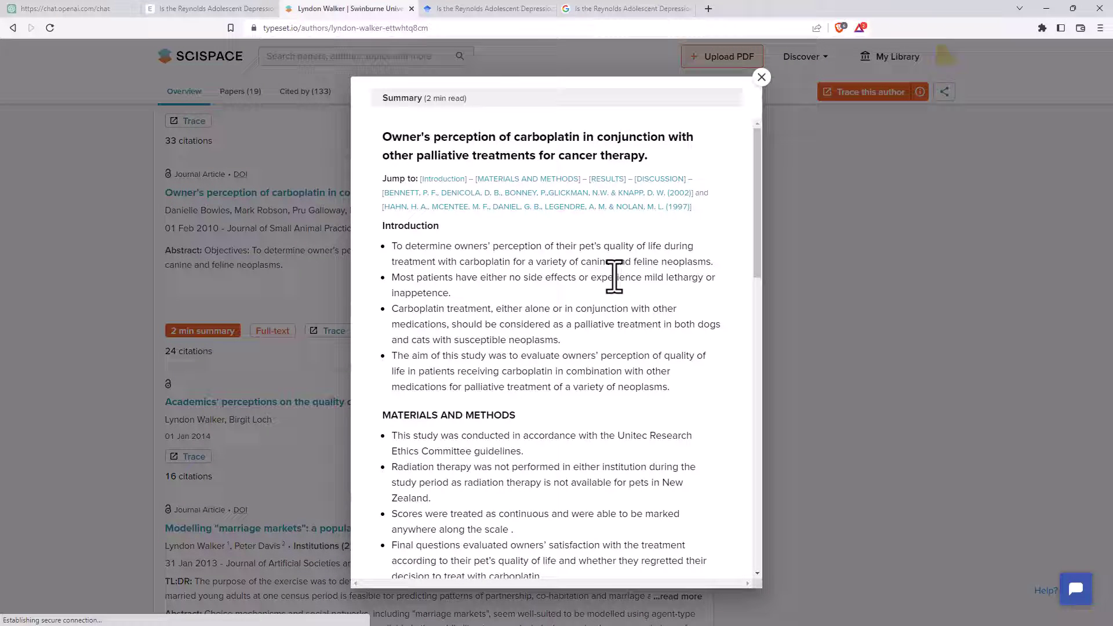
Read the carboplatin summary, highlighting the ethics committee, continuous-scores and radiation therapy lines in the methods.
{"action": "scroll", "coordinate": [572, 260], "scroll_direction": "down", "scroll_amount": 7}
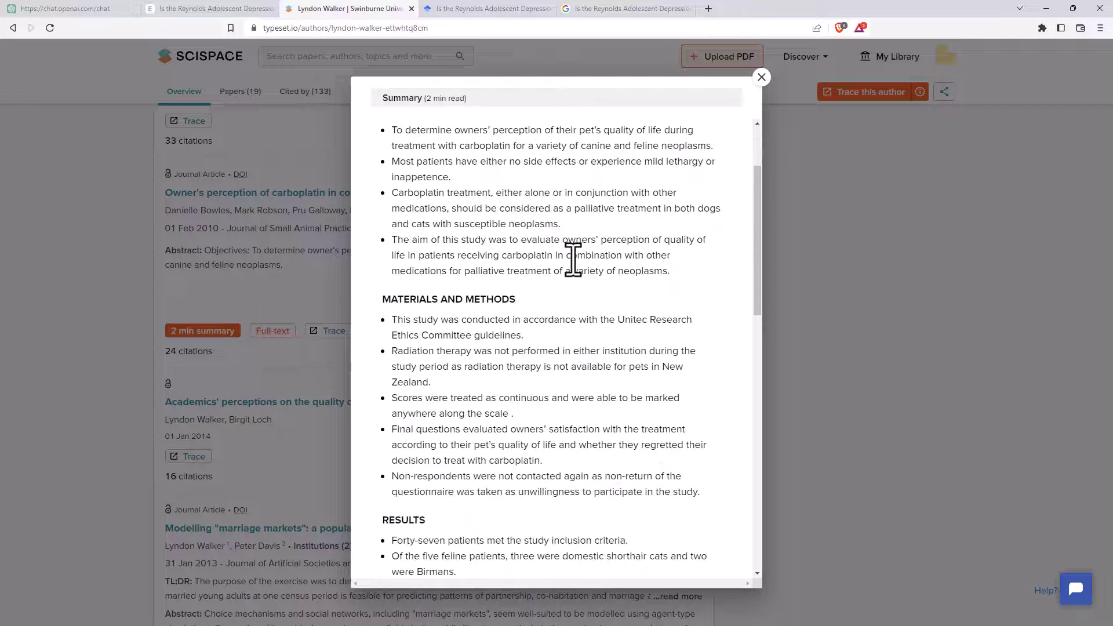
{"action": "scroll", "coordinate": [572, 260], "scroll_direction": "down", "scroll_amount": 4}
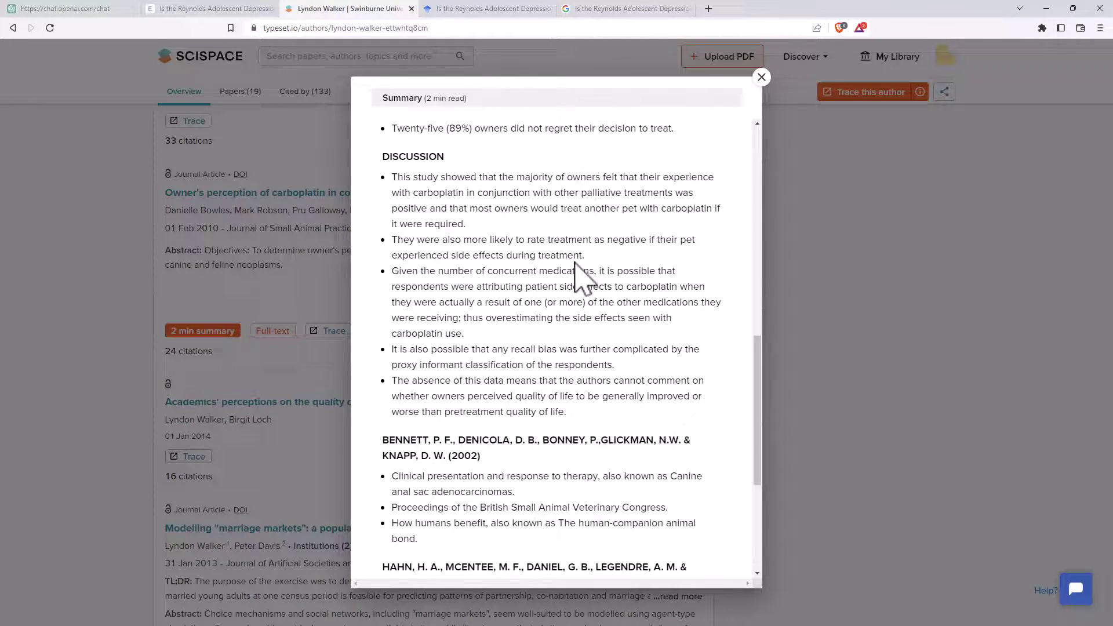
{"action": "scroll", "coordinate": [576, 273], "scroll_direction": "up", "scroll_amount": 11}
{"action": "scroll", "coordinate": [580, 293], "scroll_direction": "down", "scroll_amount": 2}
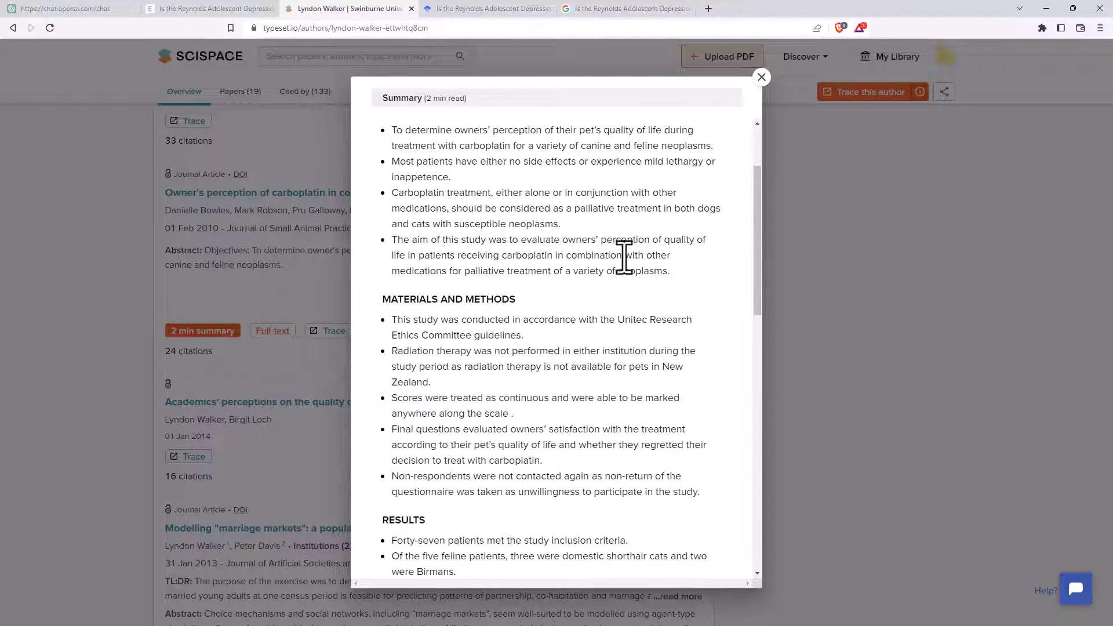
{"action": "scroll", "coordinate": [597, 258], "scroll_direction": "down", "scroll_amount": 1}
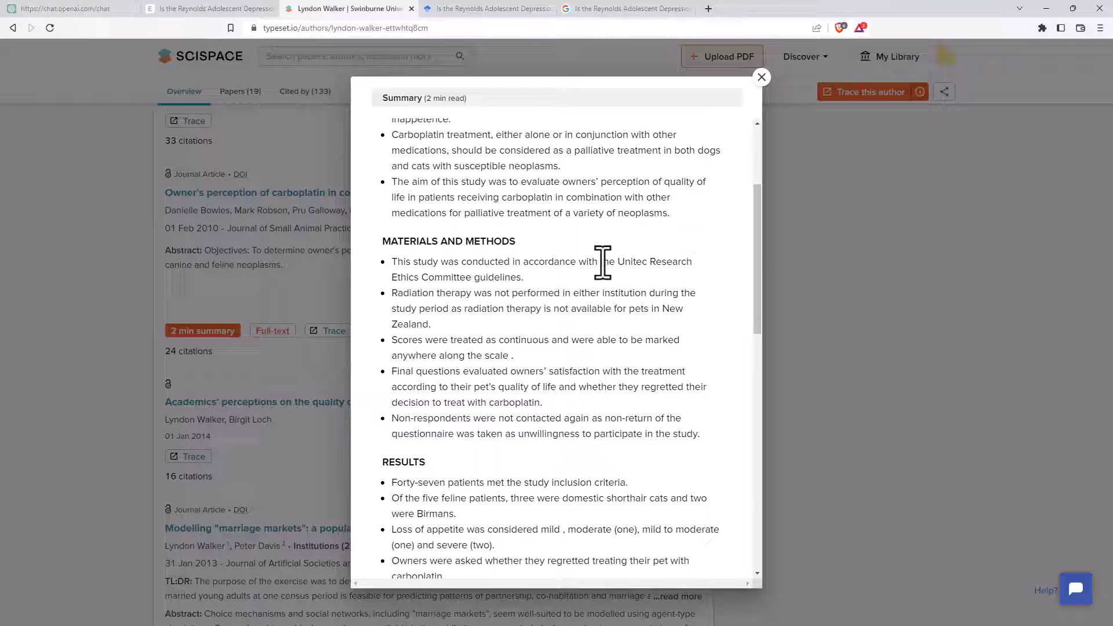
{"action": "left_click_drag", "start_coordinate": [516, 277], "coordinate": [491, 255]}
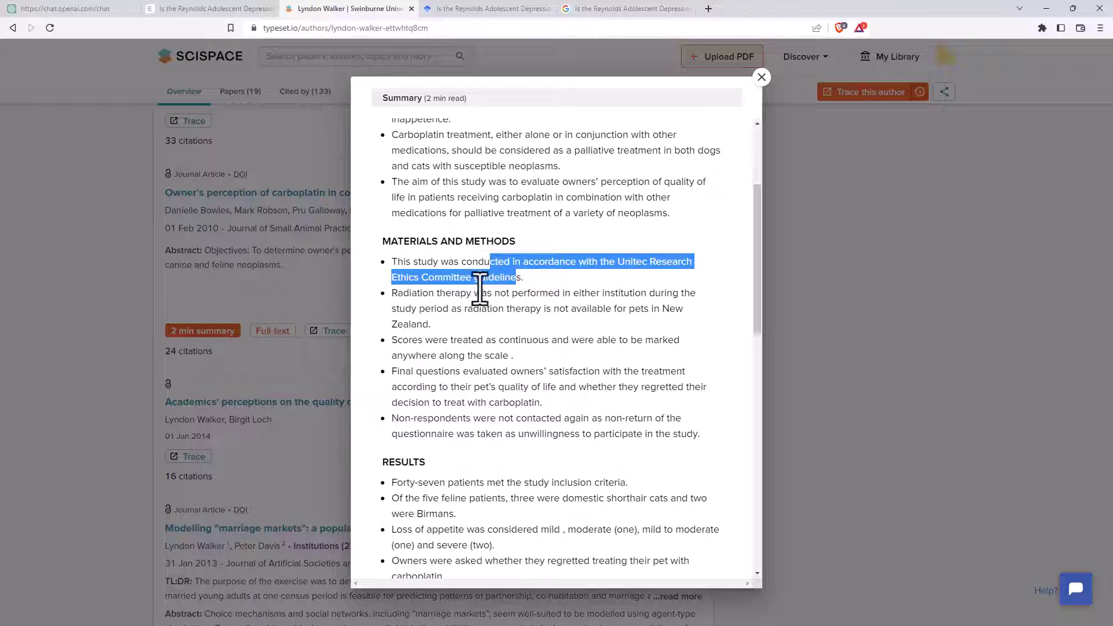
{"action": "left_click", "coordinate": [524, 282]}
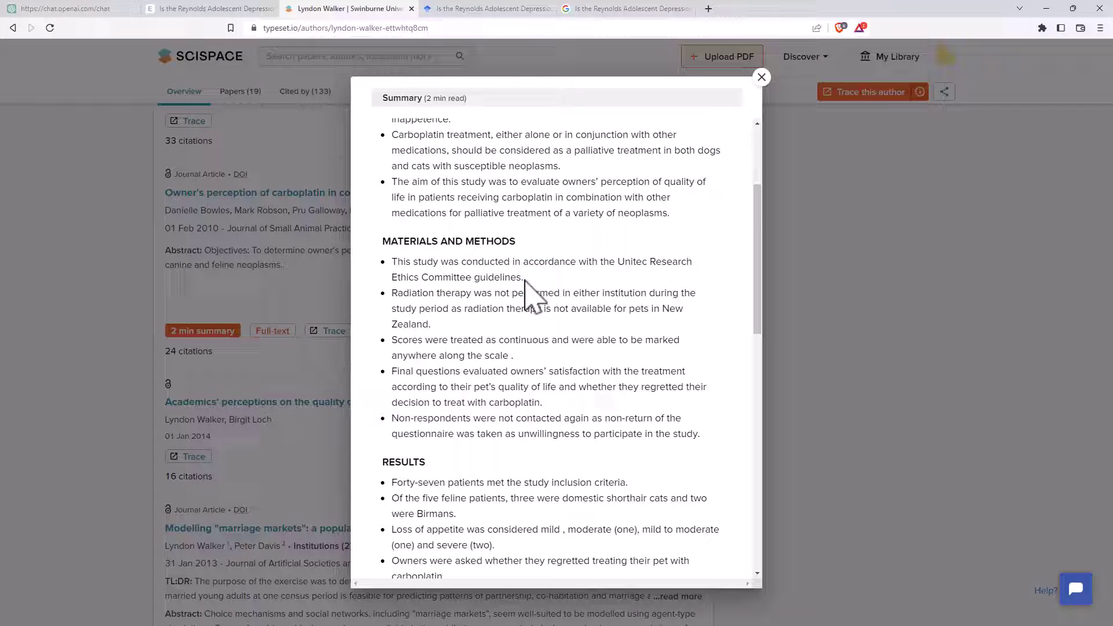
{"action": "triple_click", "coordinate": [504, 350]}
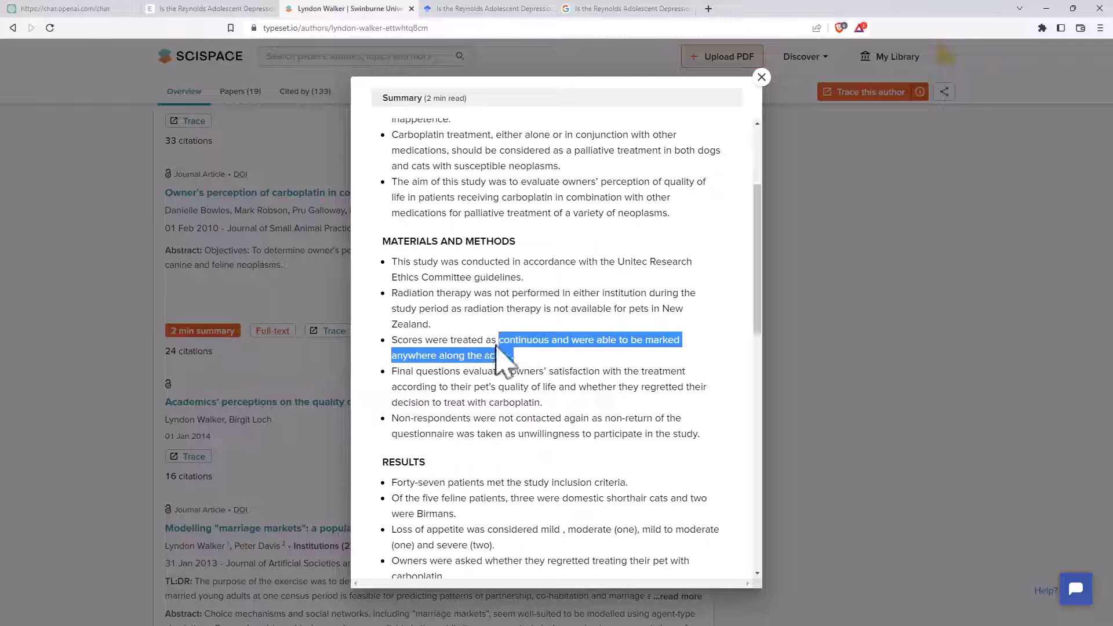
{"action": "left_click_drag", "start_coordinate": [529, 289], "coordinate": [525, 312]}
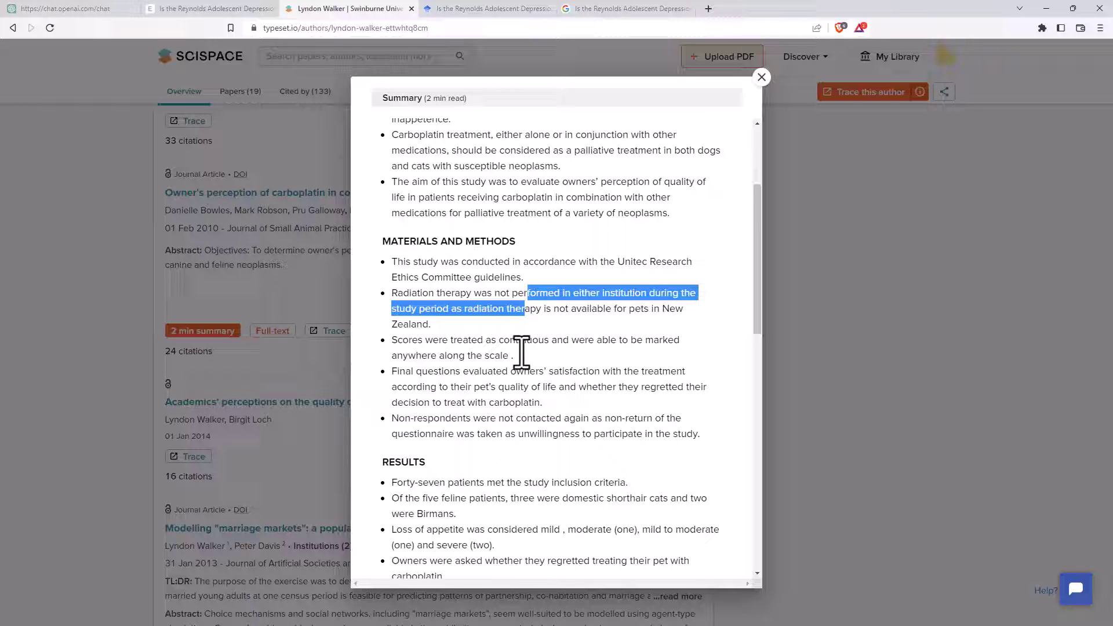
{"action": "scroll", "coordinate": [529, 354], "scroll_direction": "down", "scroll_amount": 3}
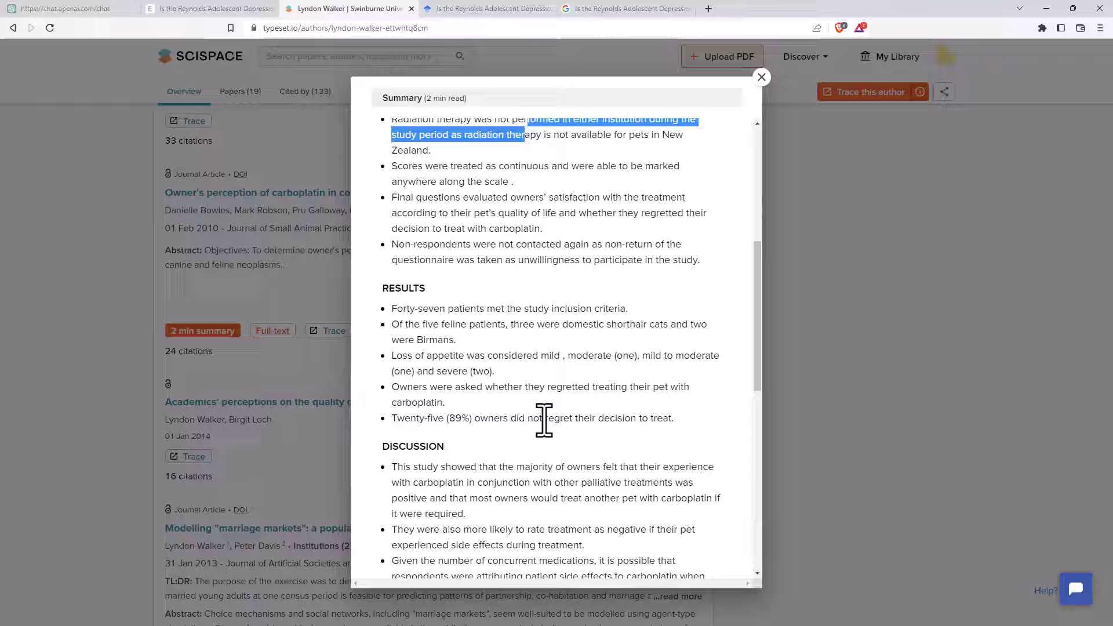
{"action": "scroll", "coordinate": [542, 304], "scroll_direction": "up", "scroll_amount": 4}
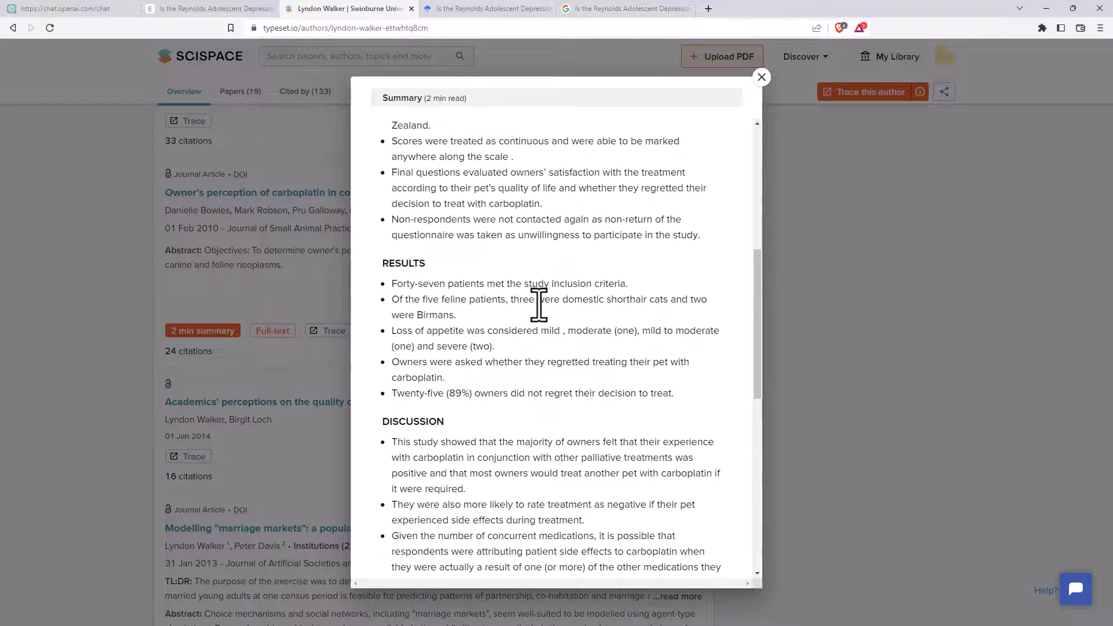
Close the summary and open the 2013 'Modelling marriage markets' paper from the author's list.
{"action": "left_click", "coordinate": [761, 77]}
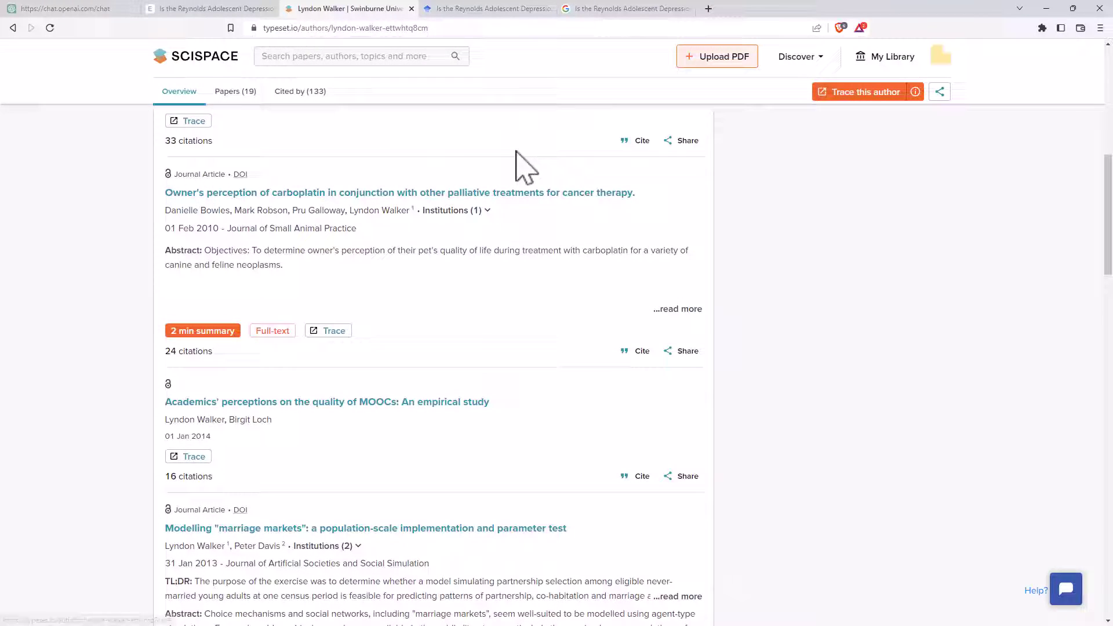
{"action": "scroll", "coordinate": [388, 157], "scroll_direction": "down", "scroll_amount": 5}
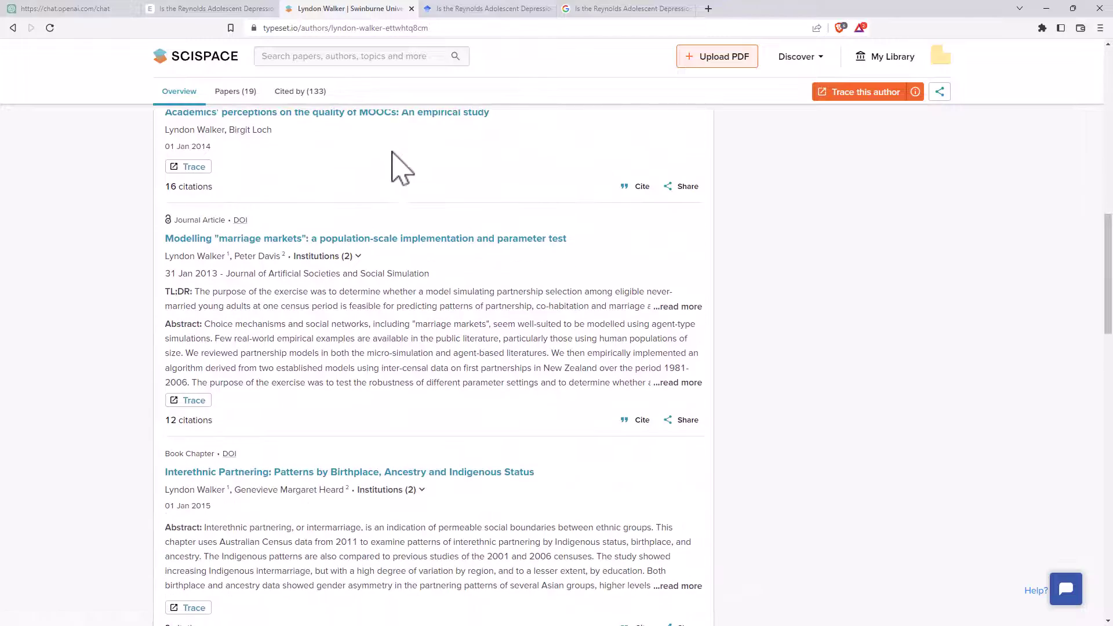
{"action": "scroll", "coordinate": [409, 174], "scroll_direction": "down", "scroll_amount": 1}
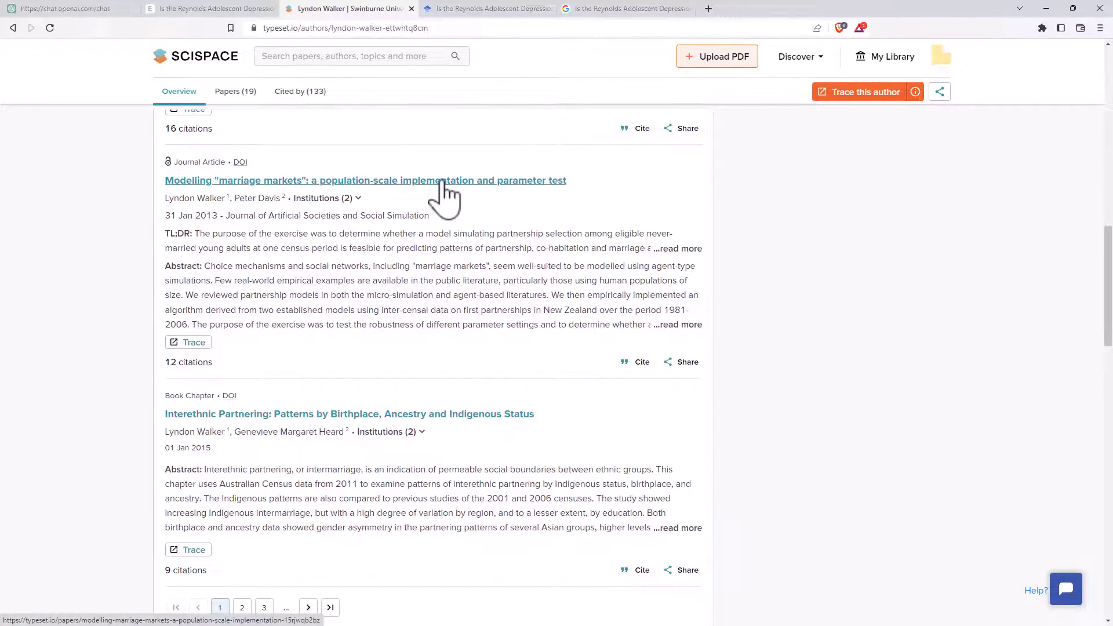
{"action": "left_click", "coordinate": [440, 182]}
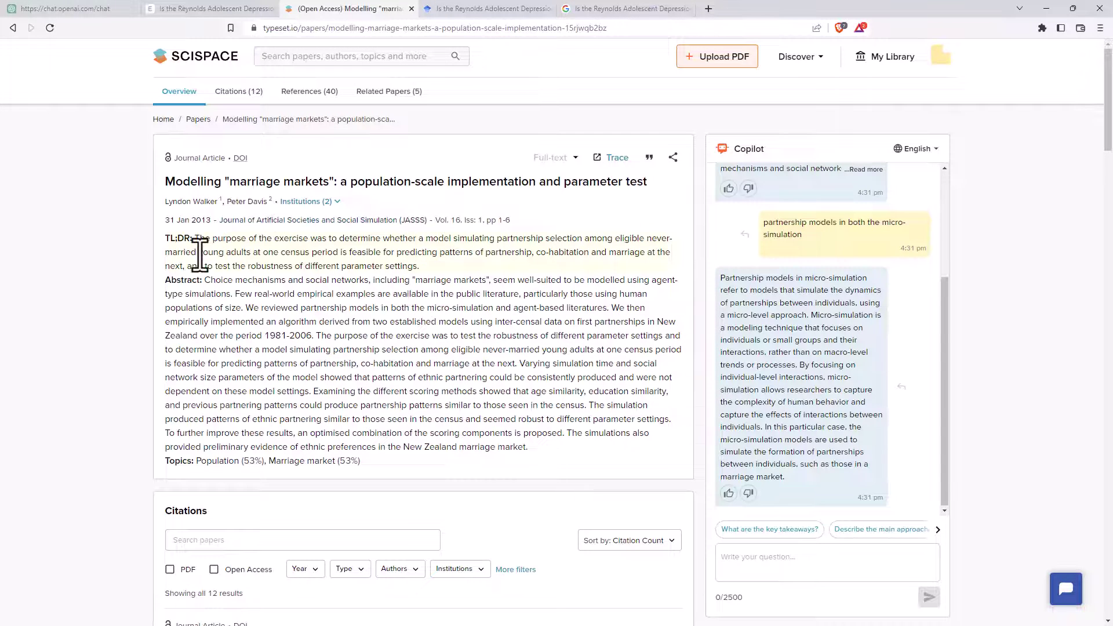
Have Copilot explain the marriage-markets abstract, then check where the paper's full text is available.
{"action": "left_click_drag", "start_coordinate": [204, 280], "coordinate": [558, 448]}
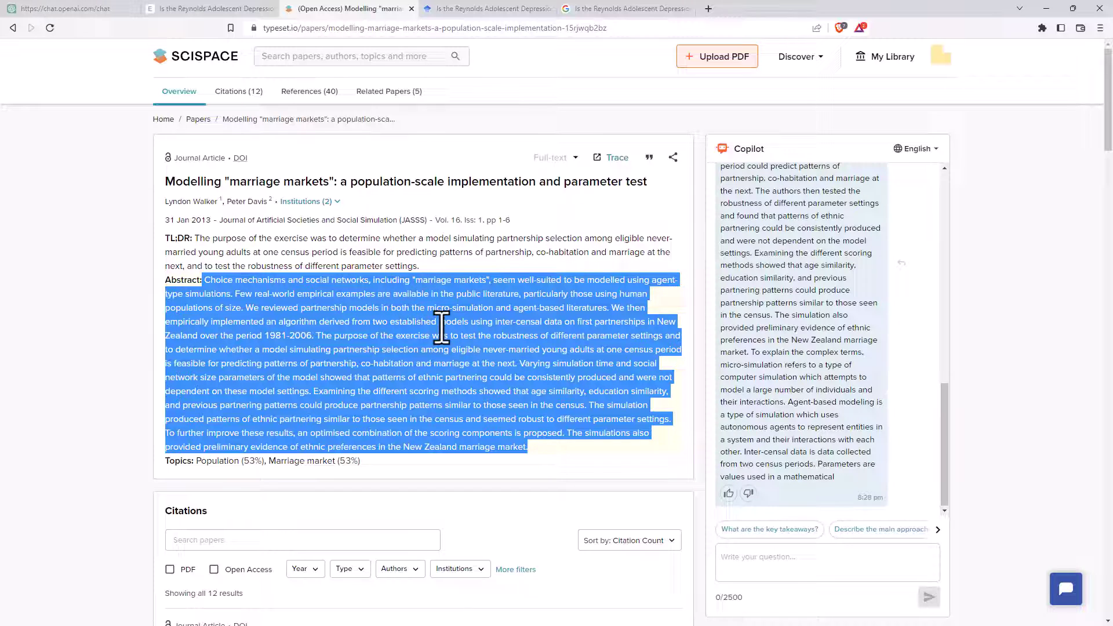
{"action": "scroll", "coordinate": [771, 344], "scroll_direction": "up", "scroll_amount": 4}
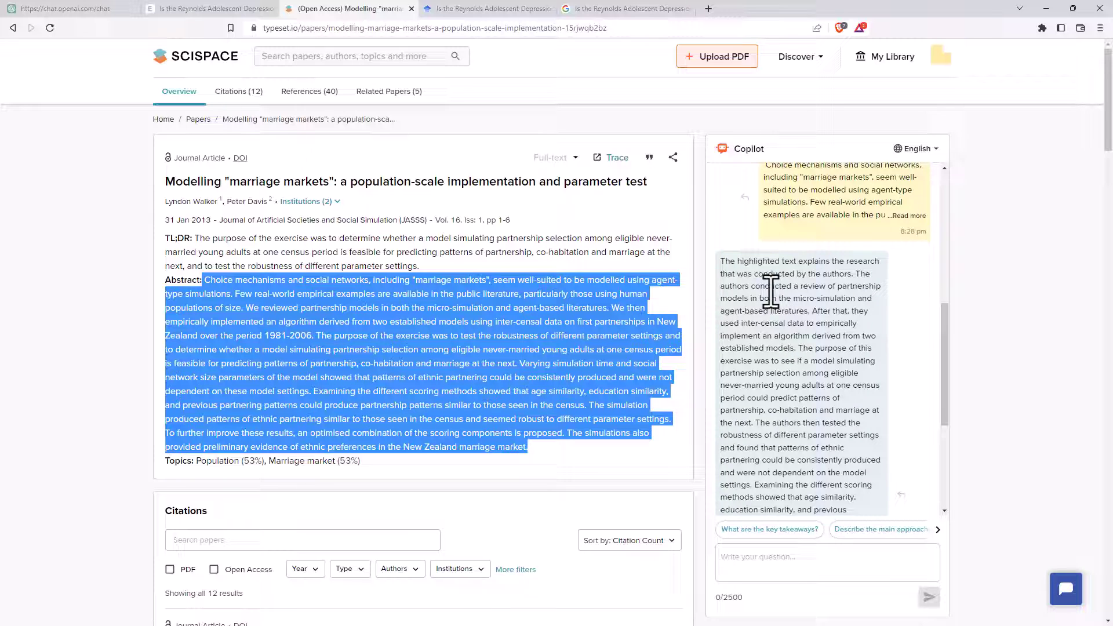
{"action": "scroll", "coordinate": [778, 273], "scroll_direction": "down", "scroll_amount": 2}
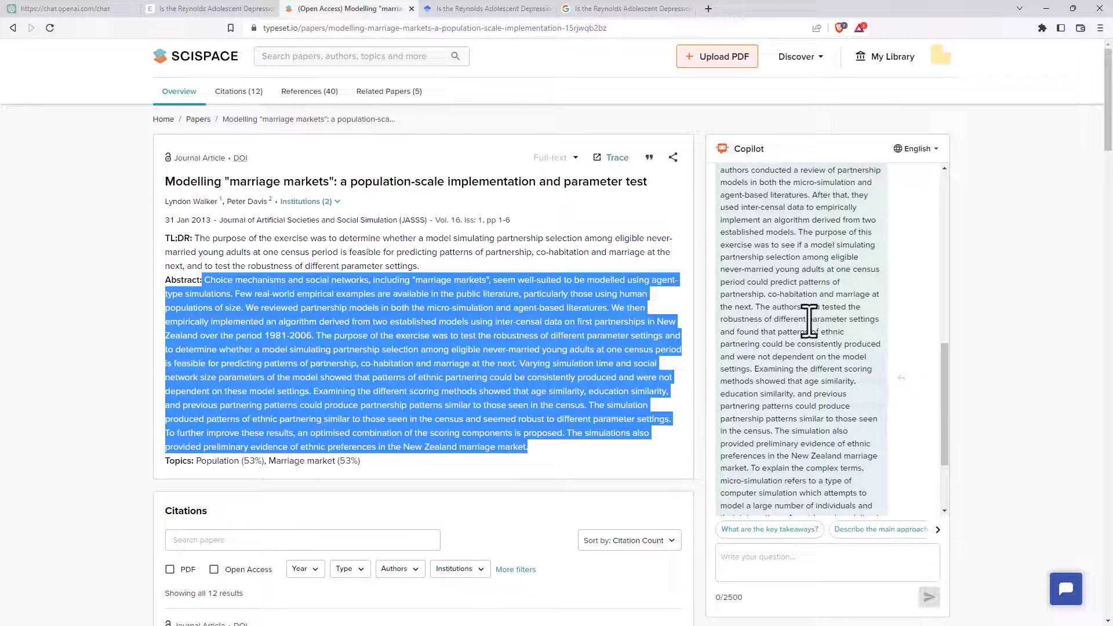
{"action": "scroll", "coordinate": [808, 321], "scroll_direction": "down", "scroll_amount": 2}
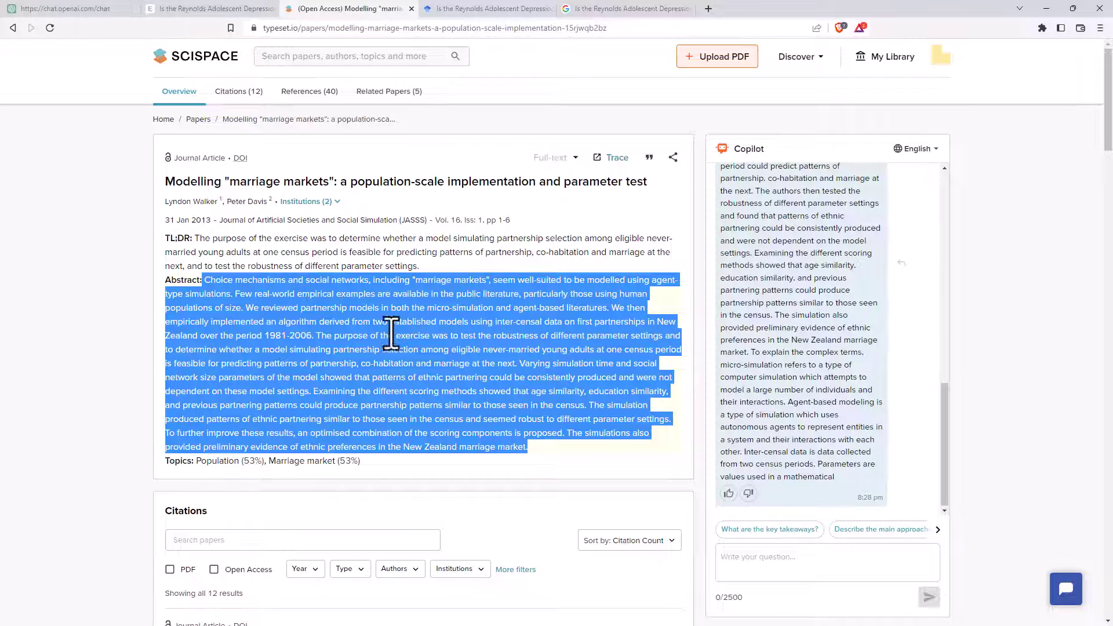
{"action": "left_click", "coordinate": [469, 340]}
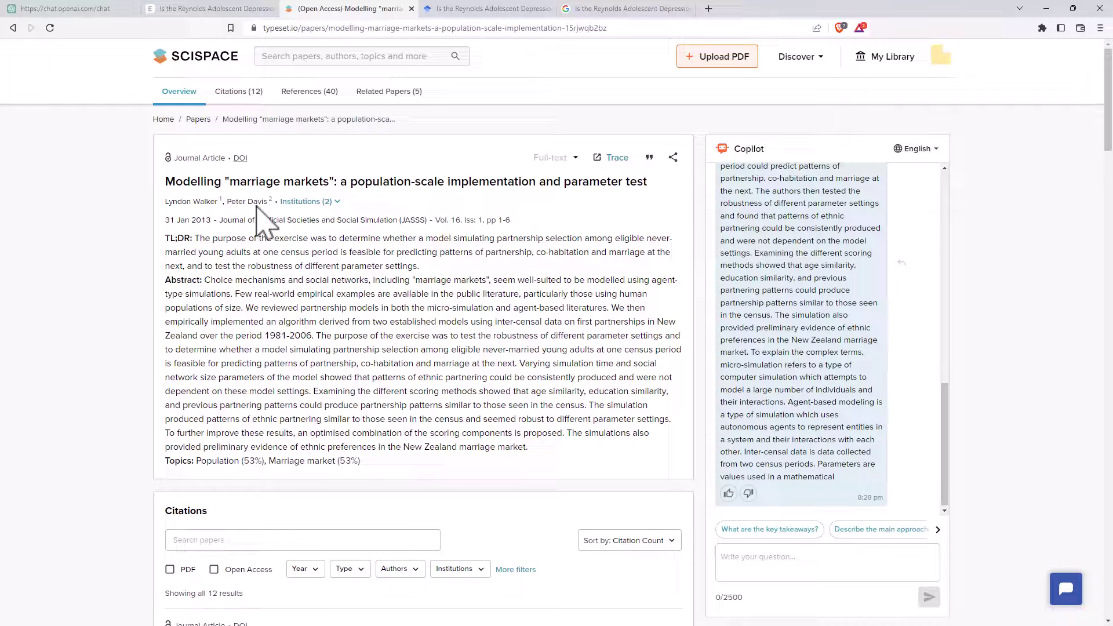
{"action": "left_click", "coordinate": [576, 159]}
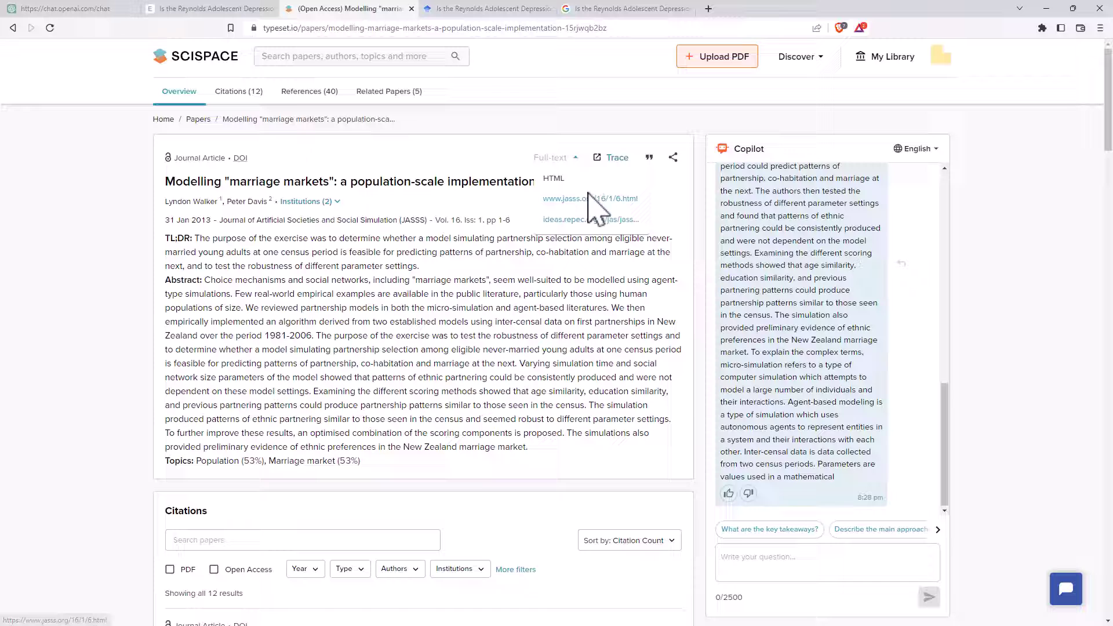
{"action": "left_click", "coordinate": [381, 146]}
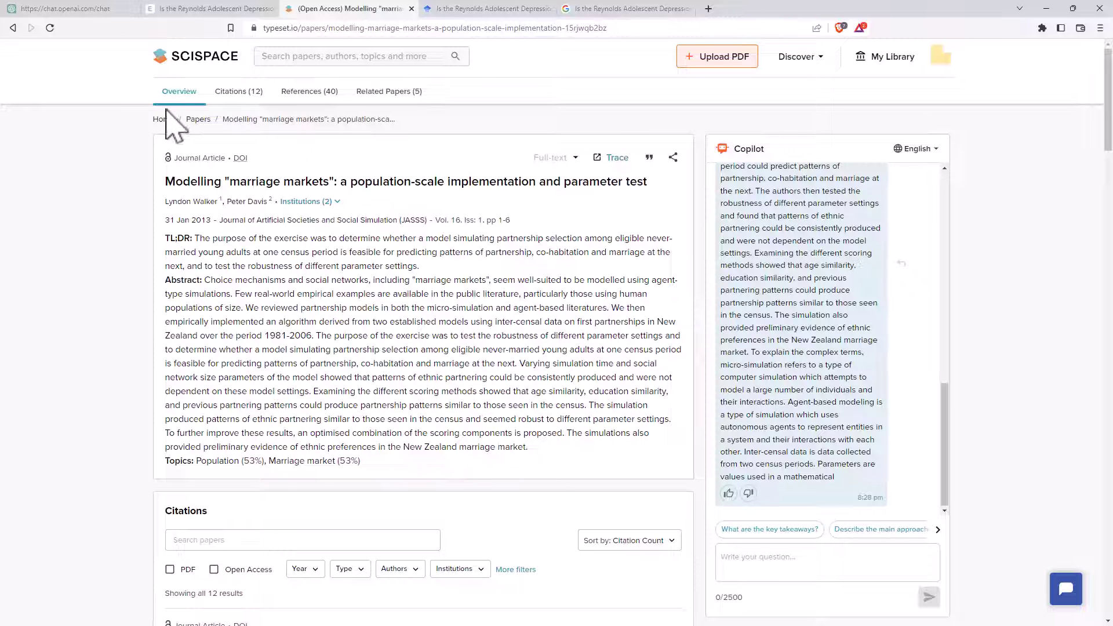
Ask ChatGPT whether marital homogamy rates are changing in New Zealand.
{"action": "left_click", "coordinate": [186, 59]}
{"action": "left_click", "coordinate": [208, 9]}
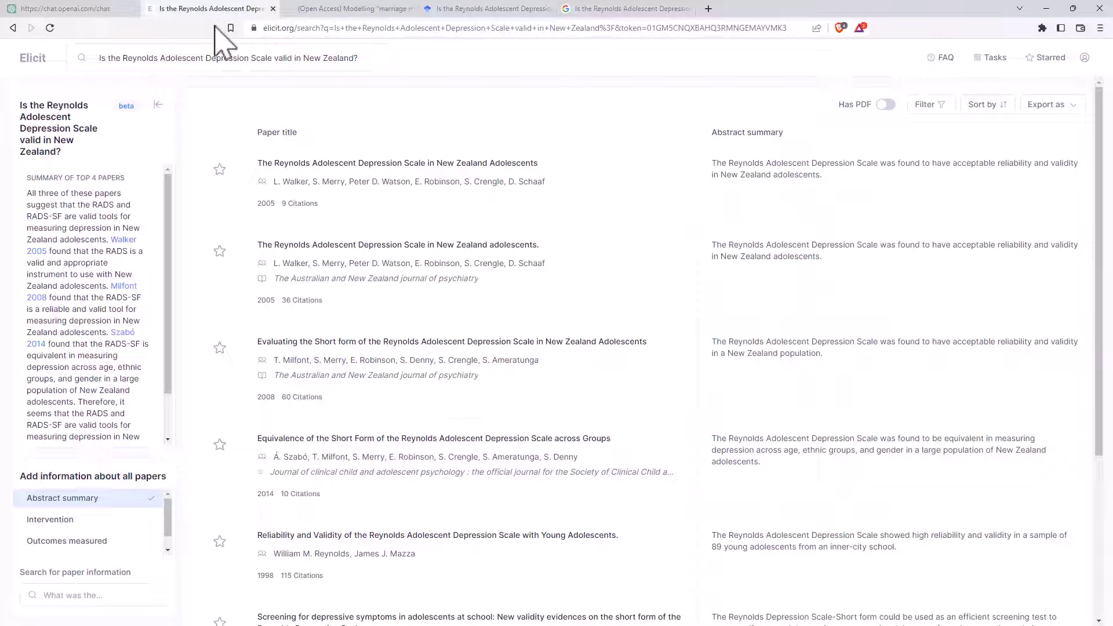
{"action": "left_click", "coordinate": [58, 8]}
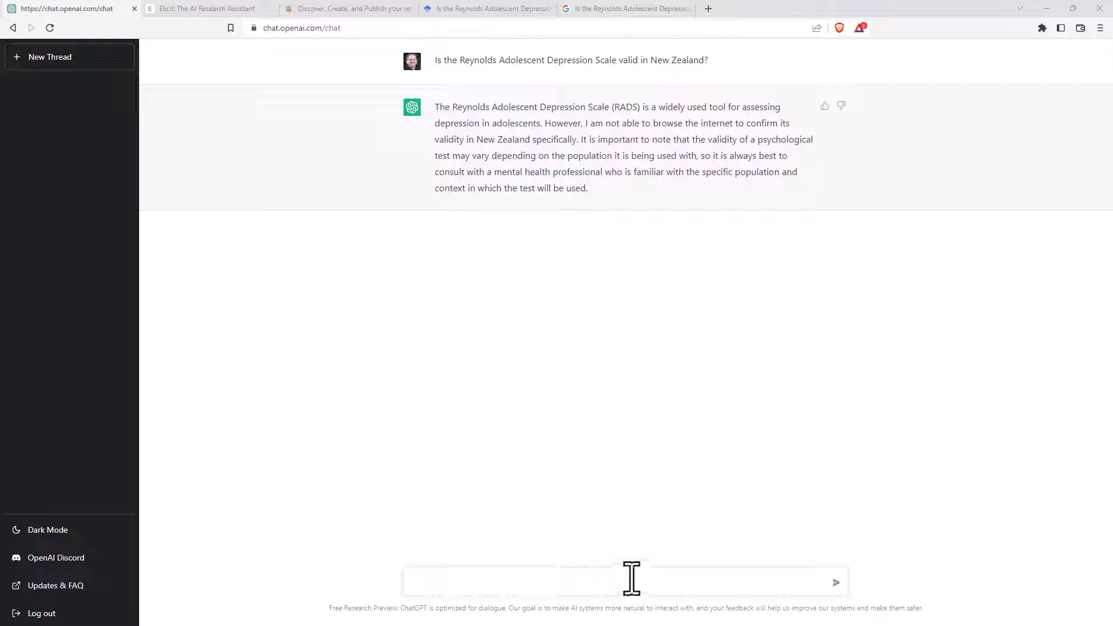
{"action": "type", "text": "Are marital homogamy rates changing in New Zealand?"}
{"action": "key", "text": "Return"}
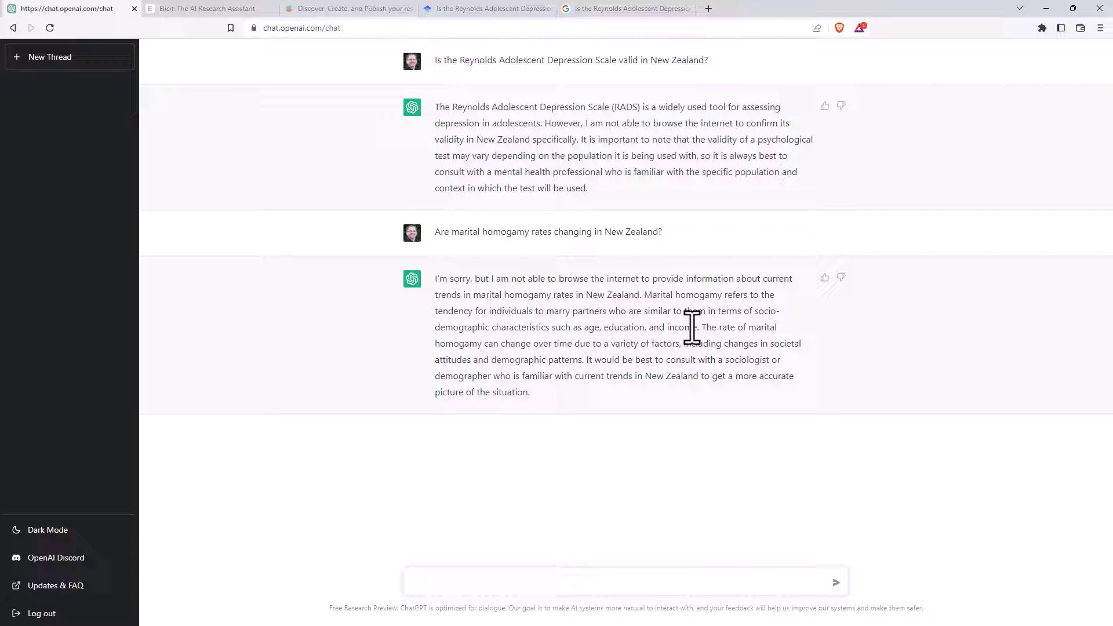
Highlight the homogamy definition and the note that ChatGPT cannot browse the internet.
{"action": "left_click_drag", "start_coordinate": [691, 327], "coordinate": [651, 295]}
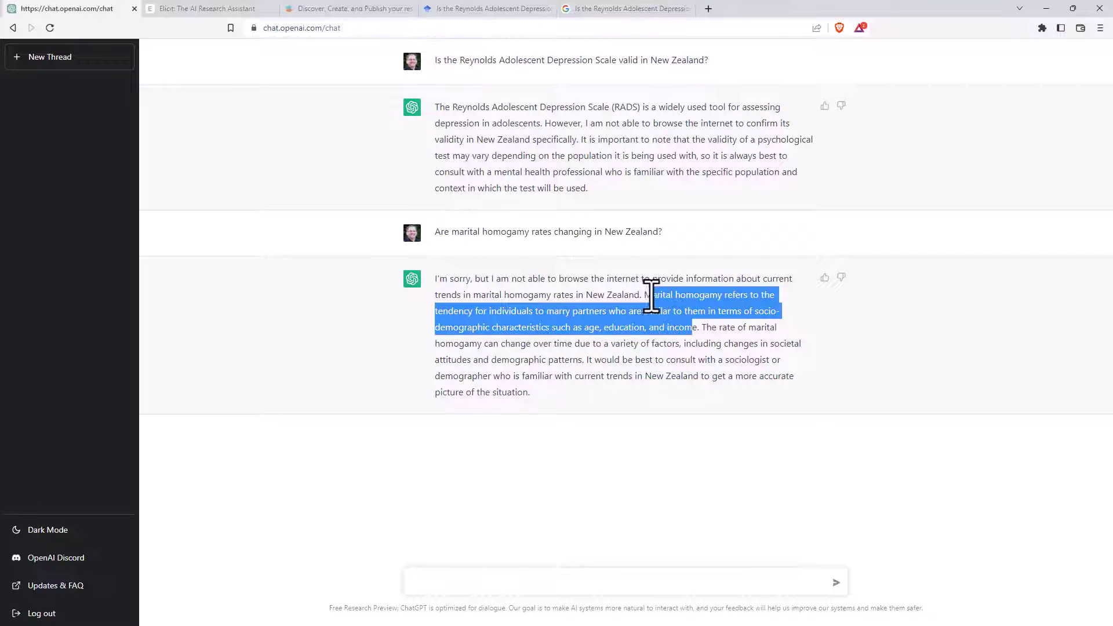
{"action": "left_click", "coordinate": [684, 339]}
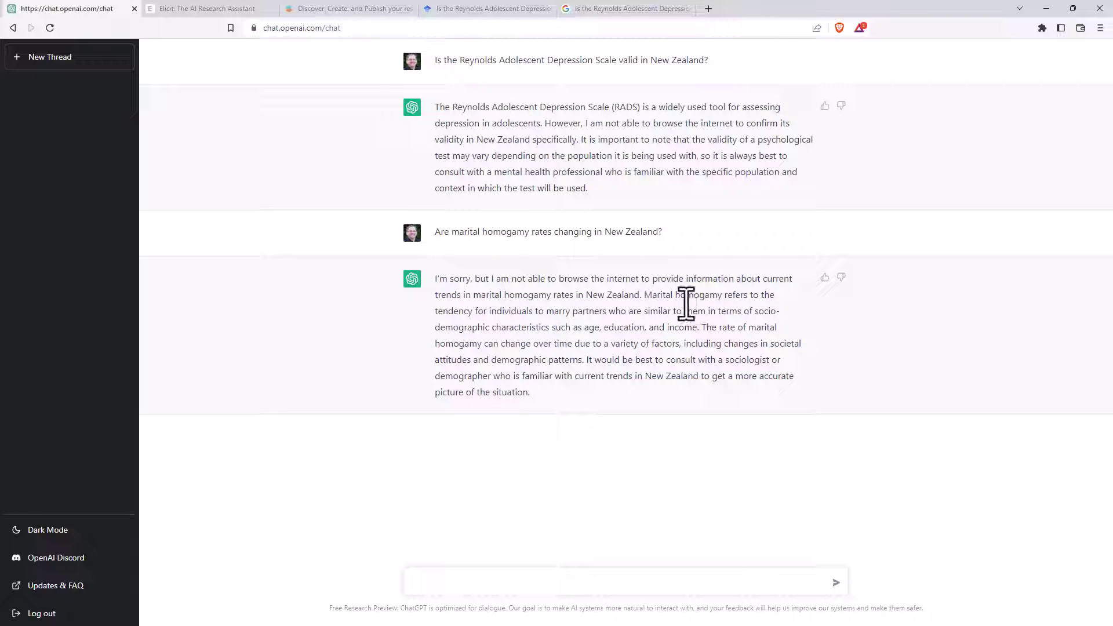
{"action": "left_click_drag", "start_coordinate": [539, 279], "coordinate": [690, 279]}
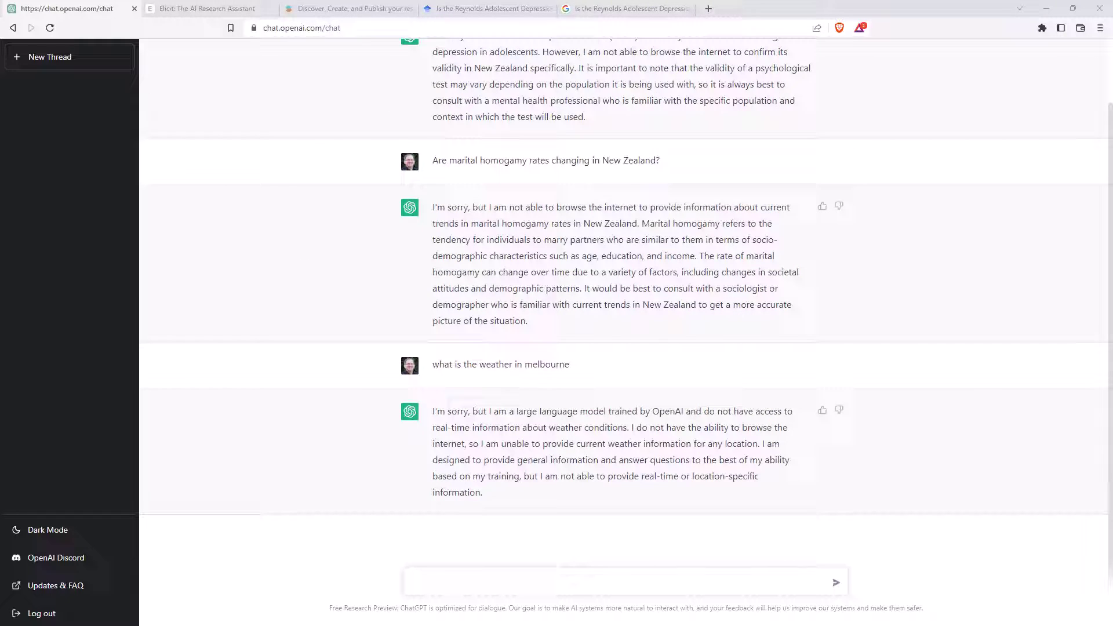
Ask ChatGPT whether the Myers-Briggs is a valid psychometric tool.
{"action": "left_click", "coordinate": [515, 575]}
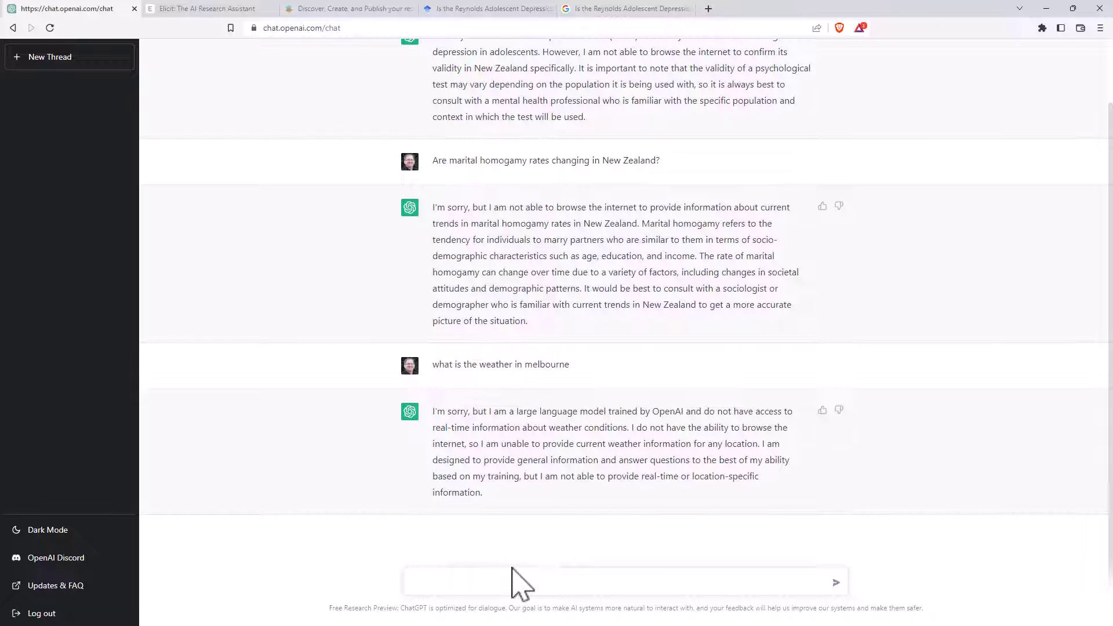
{"action": "type", "text": "Is the Myers-Briggs a valid psychometric tool?"}
{"action": "key", "text": "Return"}
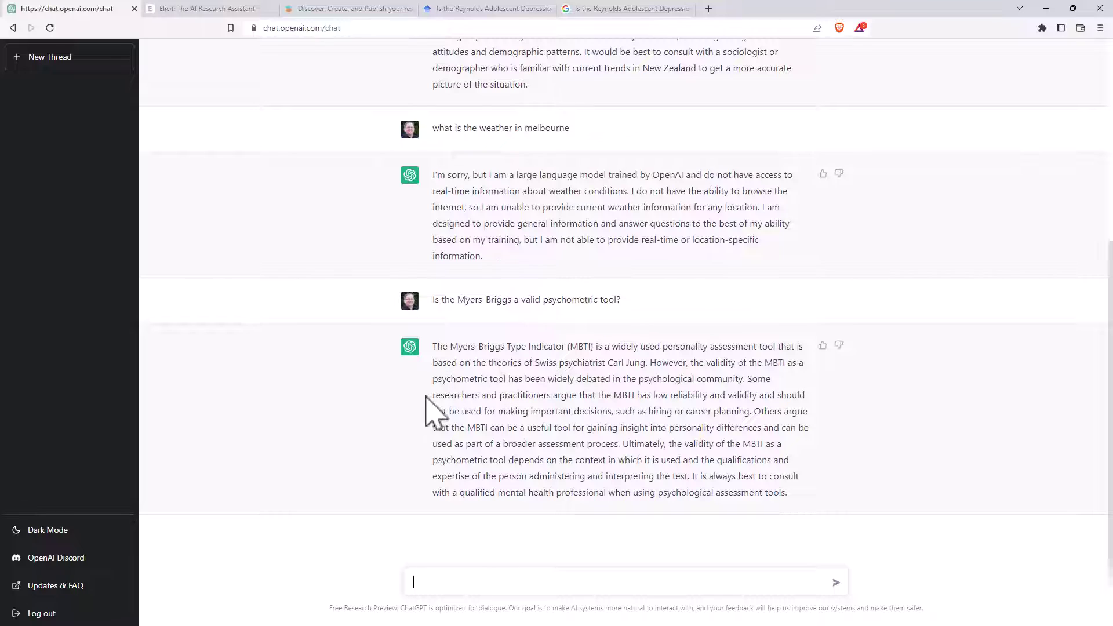
Highlight the reply's 'widely debated' sentence and the 'Others argue' view, then go to Elicit.
{"action": "left_click_drag", "start_coordinate": [432, 398], "coordinate": [562, 397]}
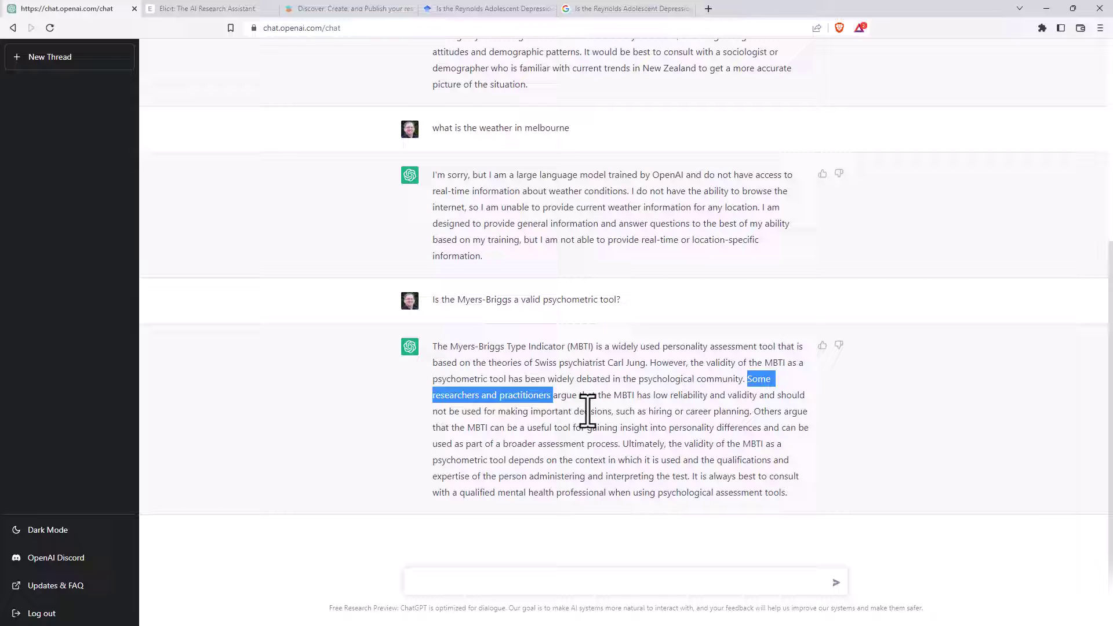
{"action": "left_click_drag", "start_coordinate": [754, 411], "coordinate": [820, 413]}
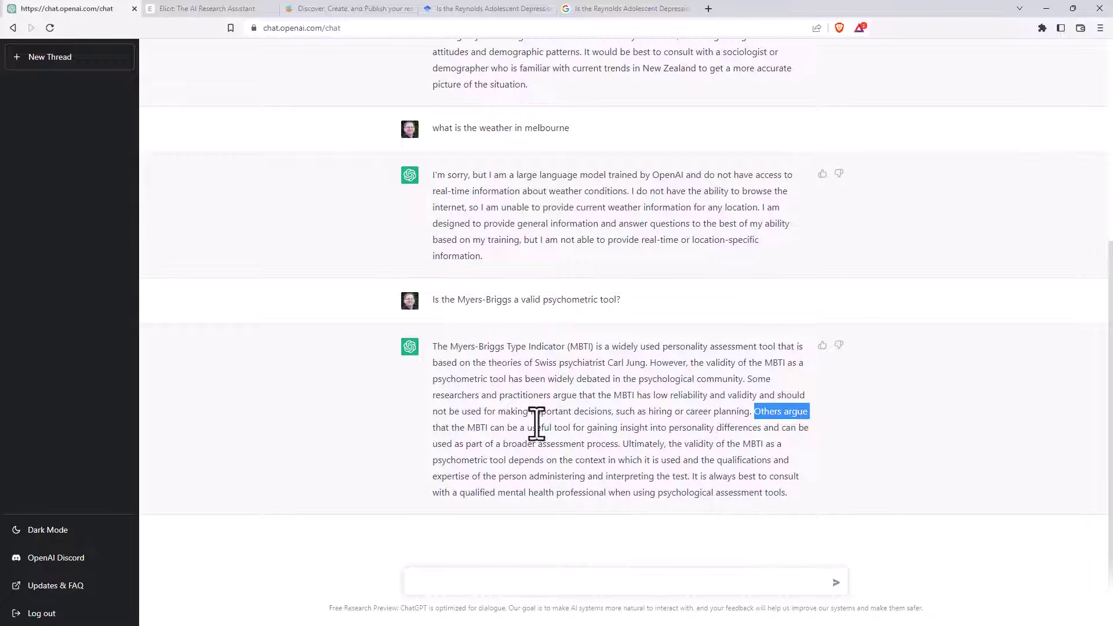
{"action": "left_click", "coordinate": [220, 7]}
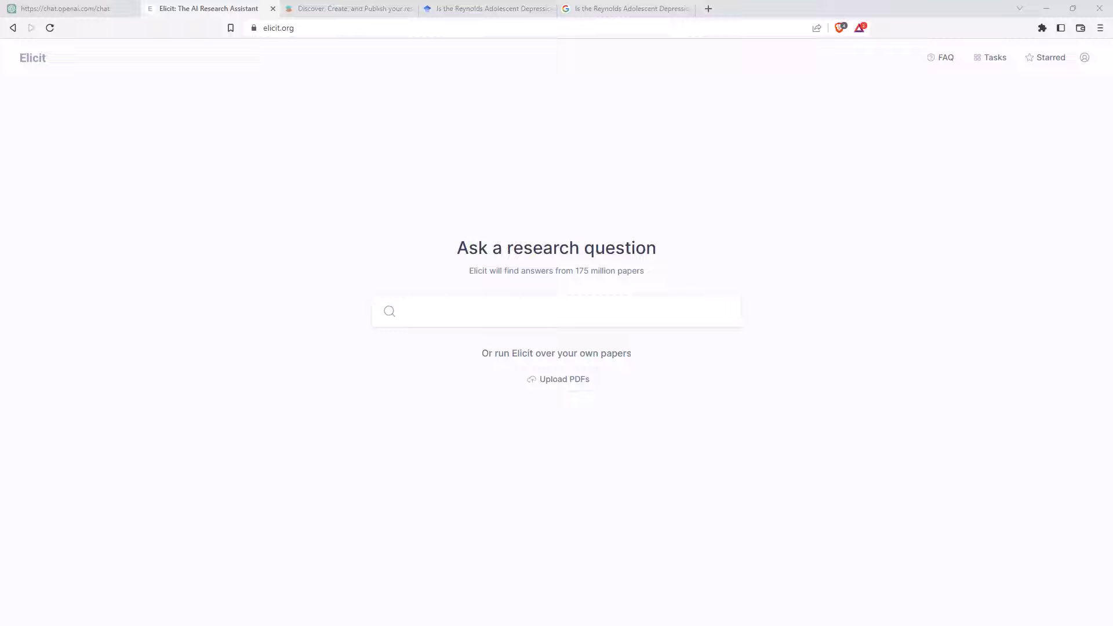
Search Elicit for 'Are marital homogamy rates changing in New Zealand?' and read the top-4 summary.
{"action": "left_click", "coordinate": [434, 312]}
{"action": "type", "text": "Are marital homogamy rates changing in New Zealand?"}
{"action": "key", "text": "Return"}
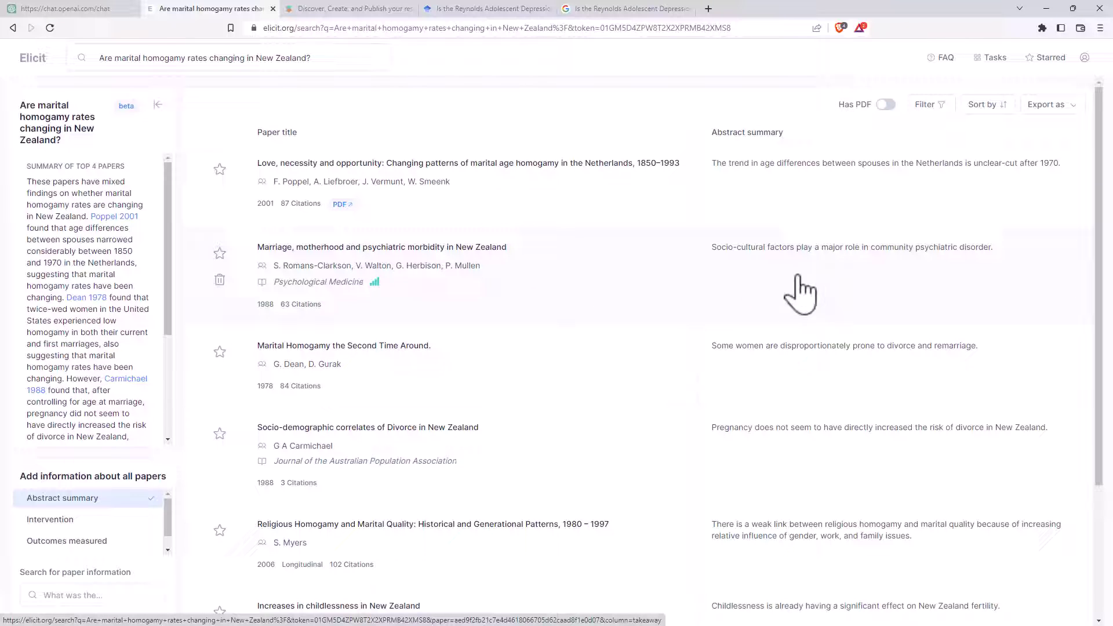
{"action": "scroll", "coordinate": [711, 272], "scroll_direction": "down", "scroll_amount": 3}
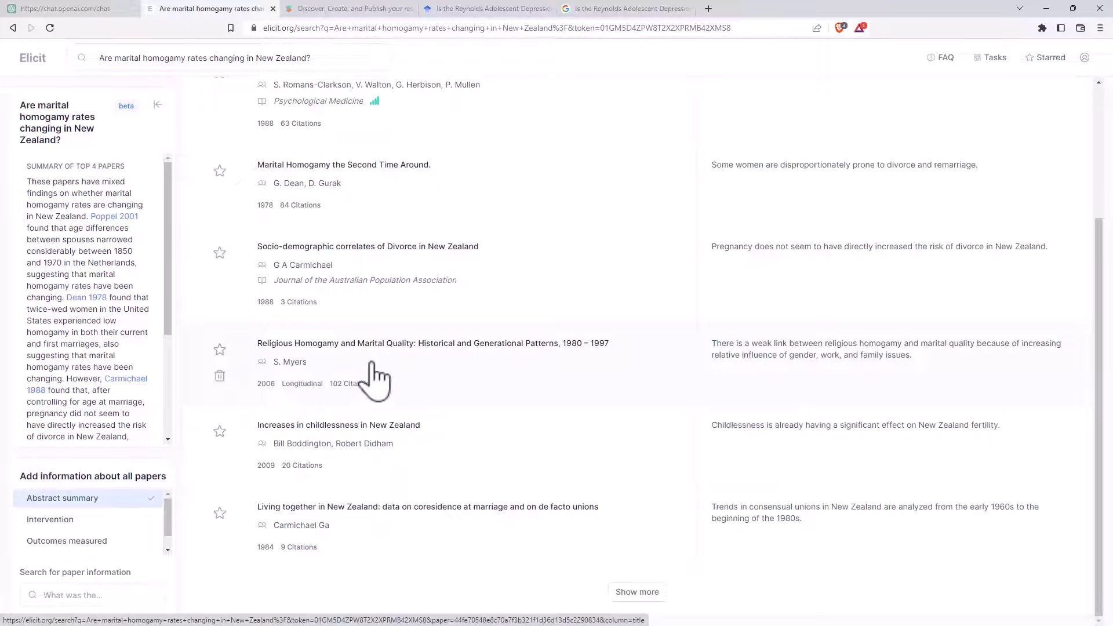
{"action": "scroll", "coordinate": [539, 302], "scroll_direction": "down", "scroll_amount": 3}
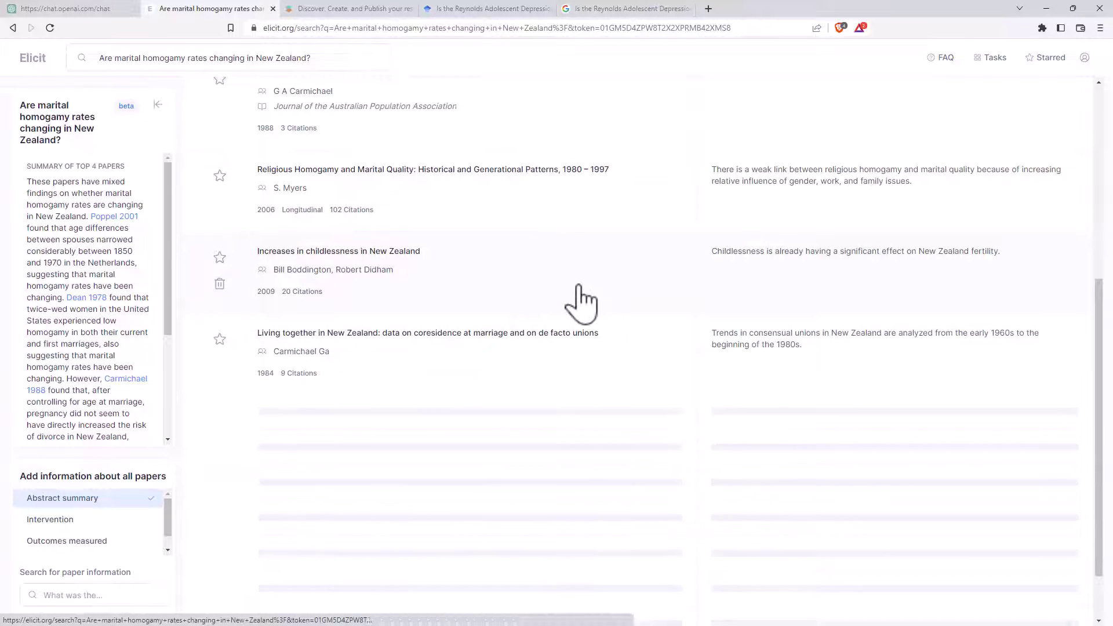
{"action": "scroll", "coordinate": [581, 301], "scroll_direction": "down", "scroll_amount": 3}
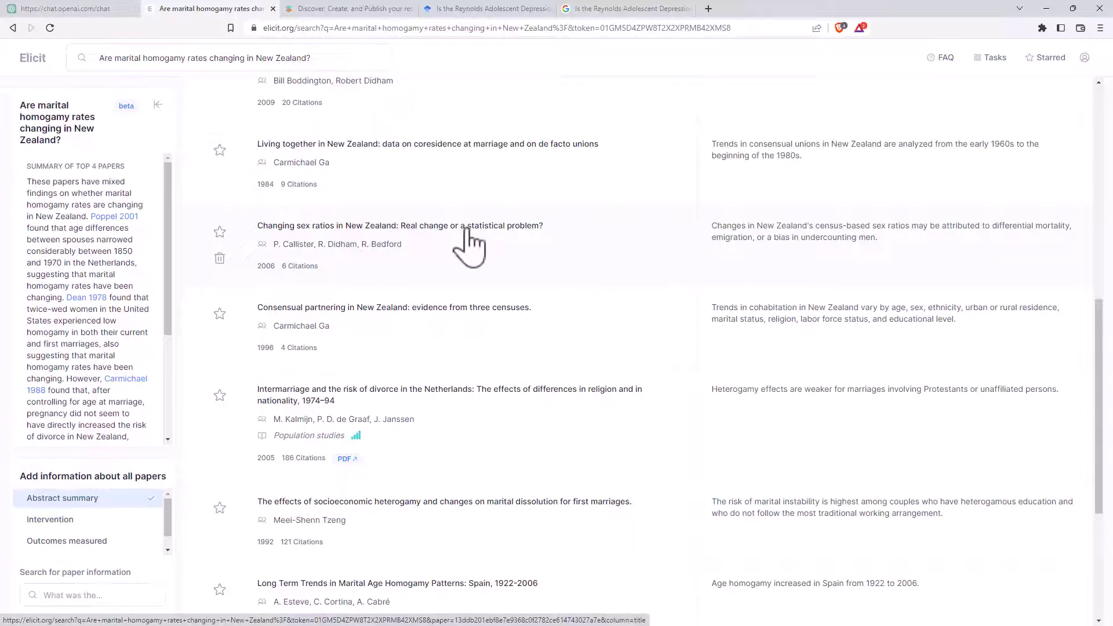
{"action": "scroll", "coordinate": [578, 244], "scroll_direction": "down", "scroll_amount": 4}
Load more paper results and scroll through the extended list.
{"action": "left_click", "coordinate": [637, 592]}
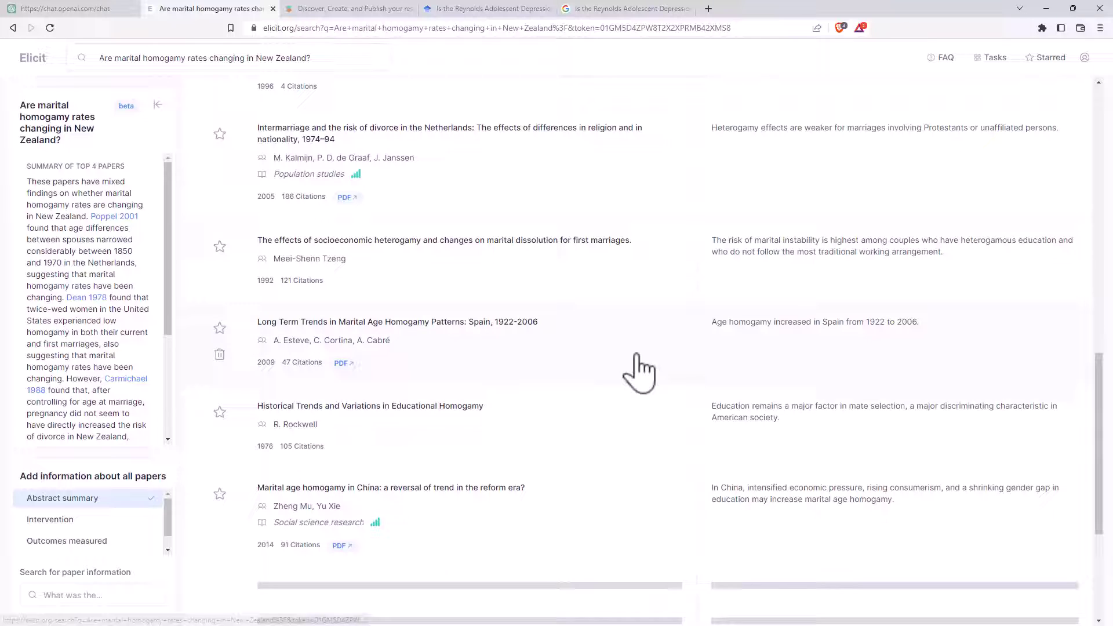
{"action": "scroll", "coordinate": [579, 325], "scroll_direction": "down", "scroll_amount": 3}
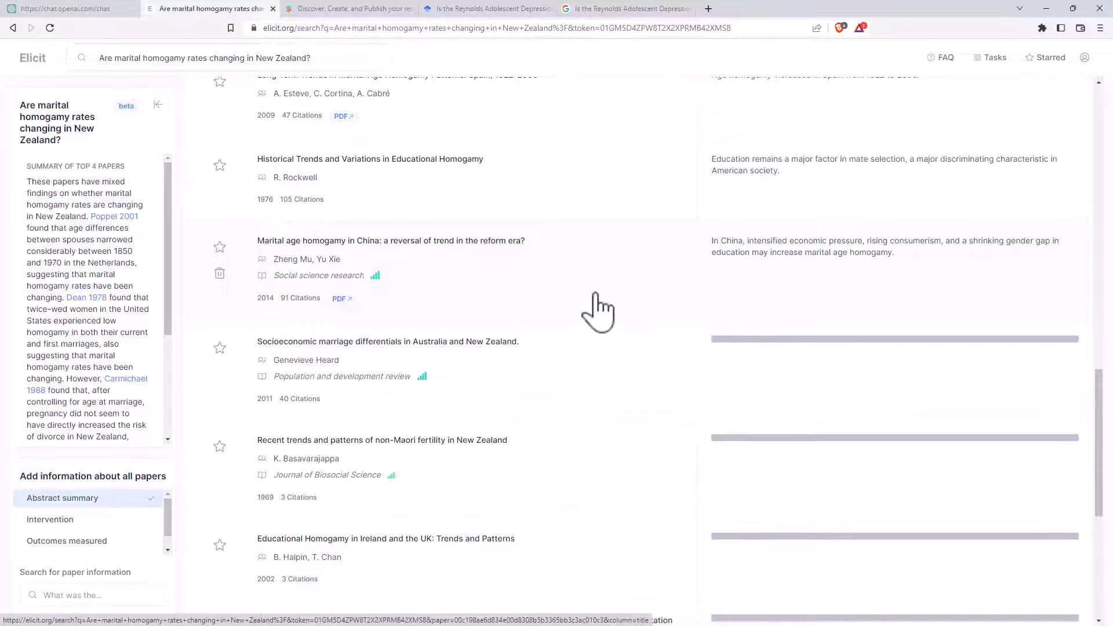
{"action": "scroll", "coordinate": [603, 313], "scroll_direction": "down", "scroll_amount": 1}
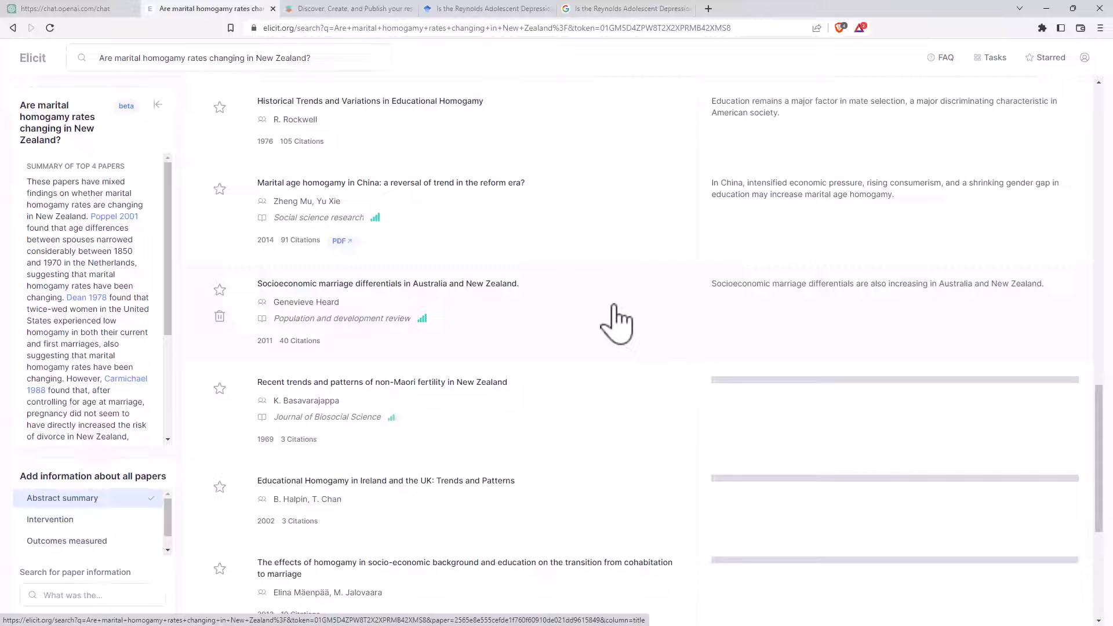
{"action": "scroll", "coordinate": [606, 316], "scroll_direction": "down", "scroll_amount": 4}
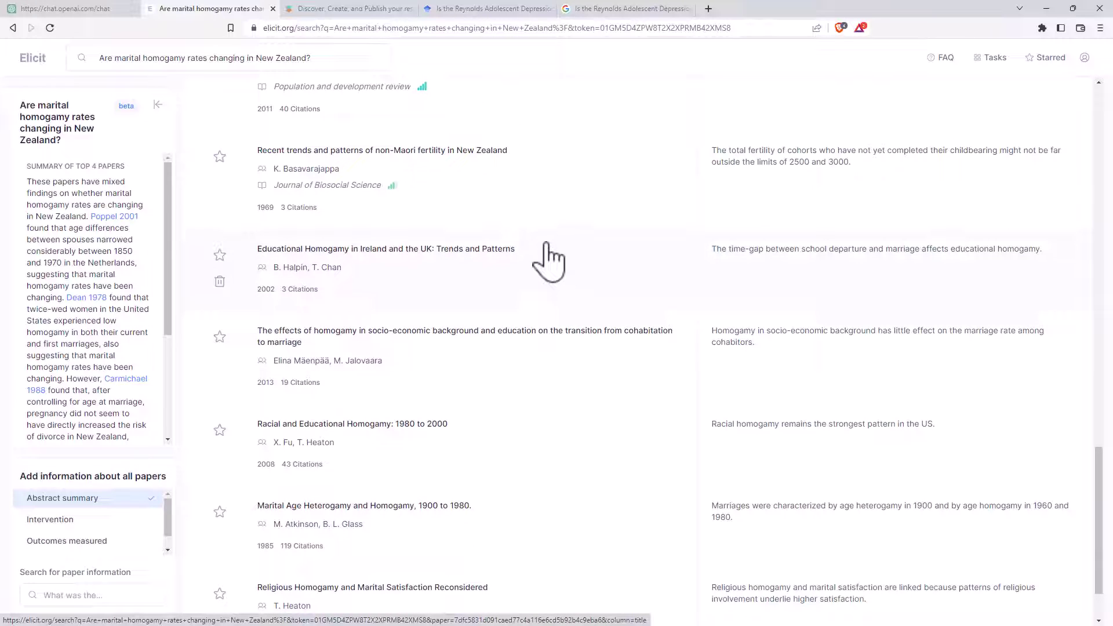
{"action": "scroll", "coordinate": [551, 268], "scroll_direction": "up", "scroll_amount": 10}
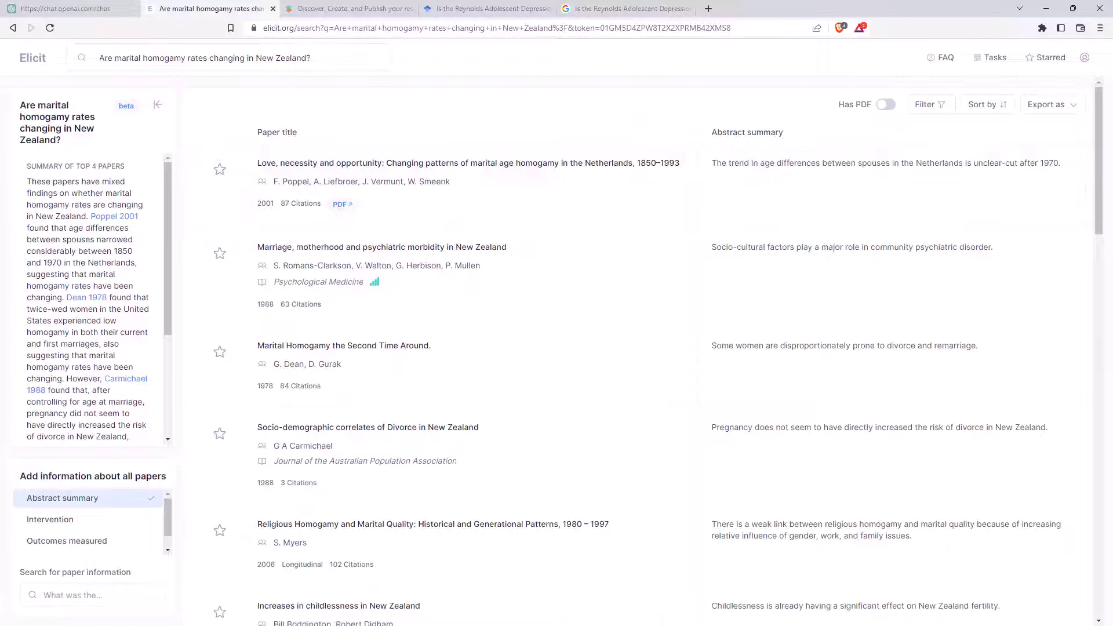
Search Elicit for 'Is the Myers-Briggs a valid psychometric tool?', review its summary, then go to SciSpace.
{"action": "key", "text": "alt+Tab"}
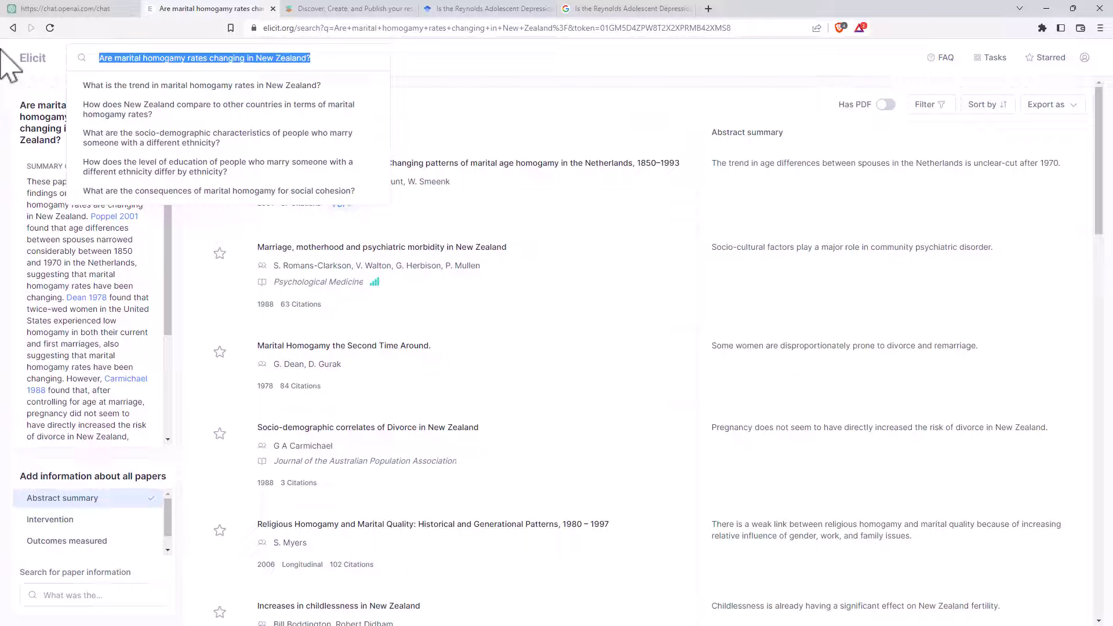
{"action": "type", "text": "Is the Myers-Briggs a valid psychometric tool?"}
{"action": "key", "text": "Return"}
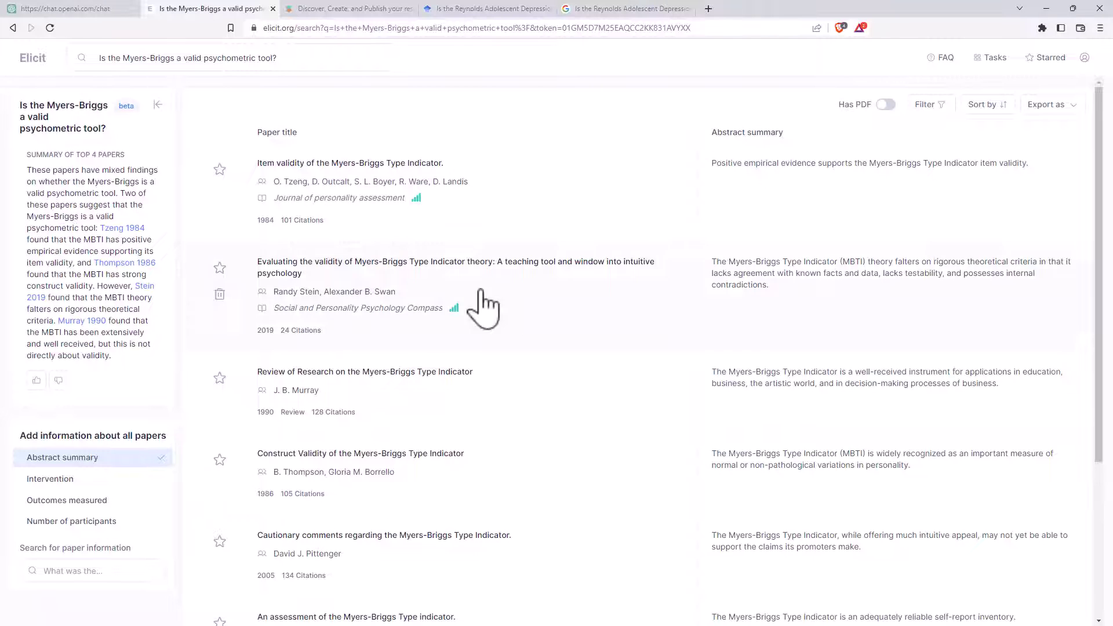
{"action": "scroll", "coordinate": [510, 340], "scroll_direction": "down", "scroll_amount": 4}
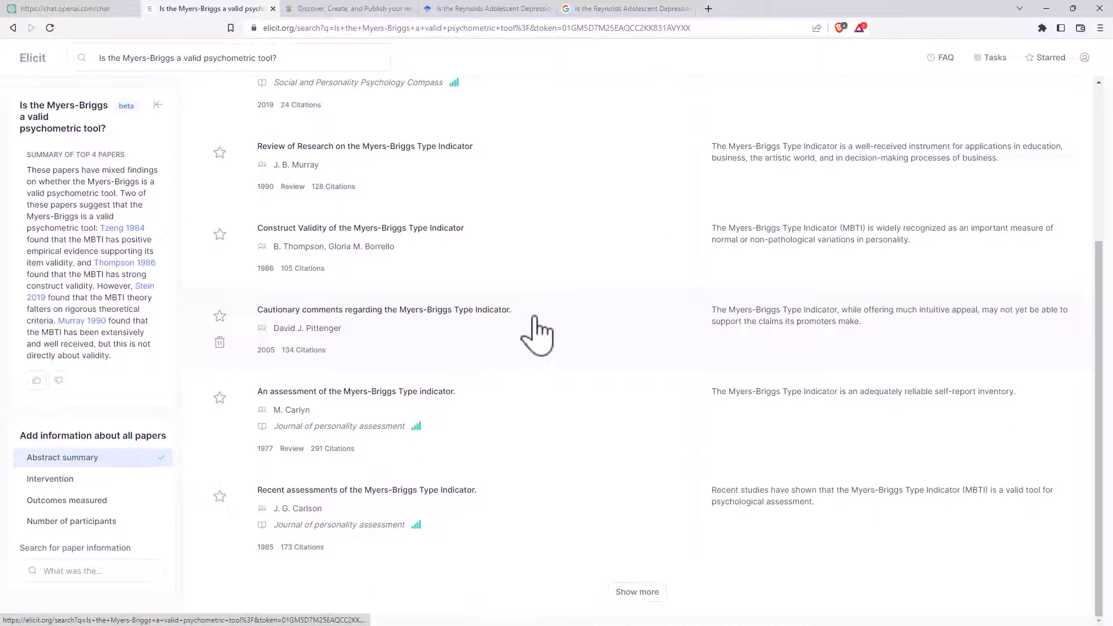
{"action": "scroll", "coordinate": [538, 332], "scroll_direction": "up", "scroll_amount": 4}
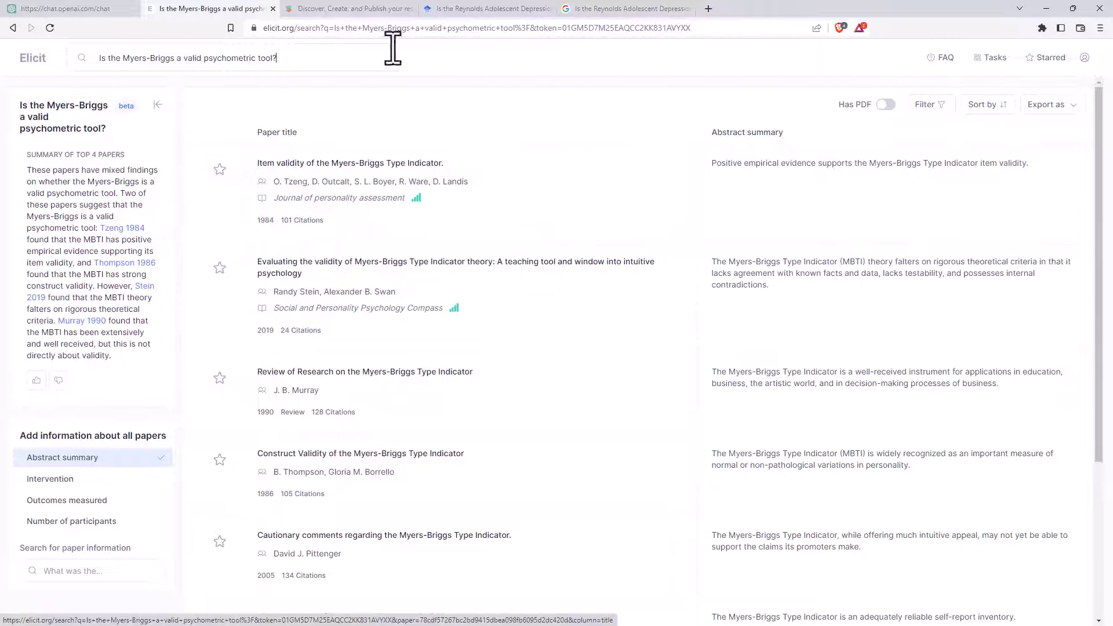
{"action": "left_click", "coordinate": [365, 8]}
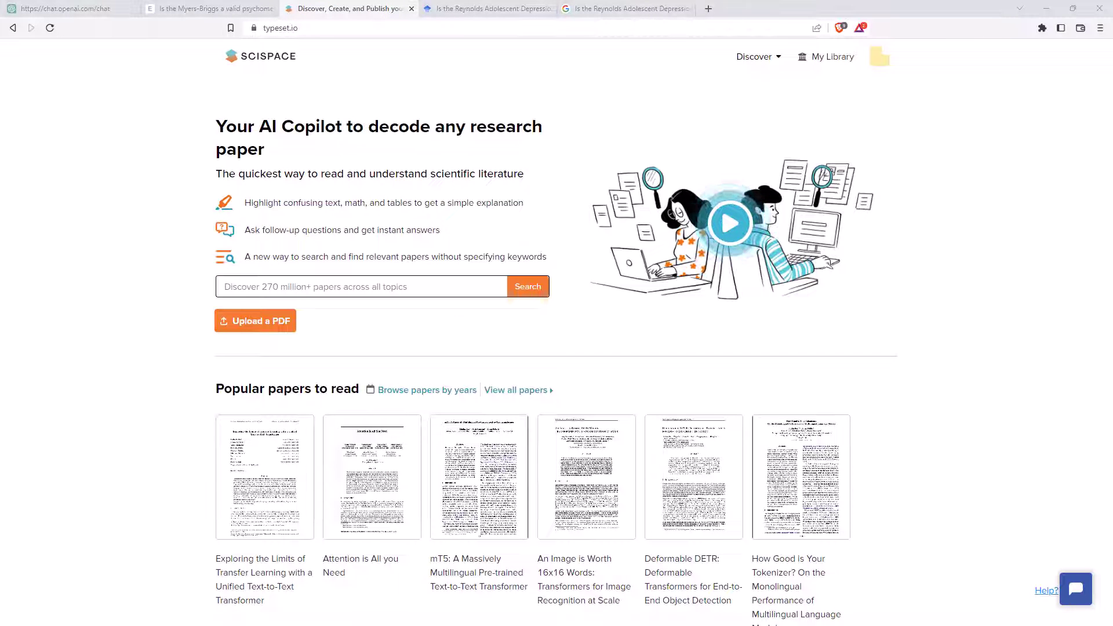
Search SciSpace for the New Zealand marital homogamy question and scroll through its 643 results.
{"action": "left_click", "coordinate": [432, 285]}
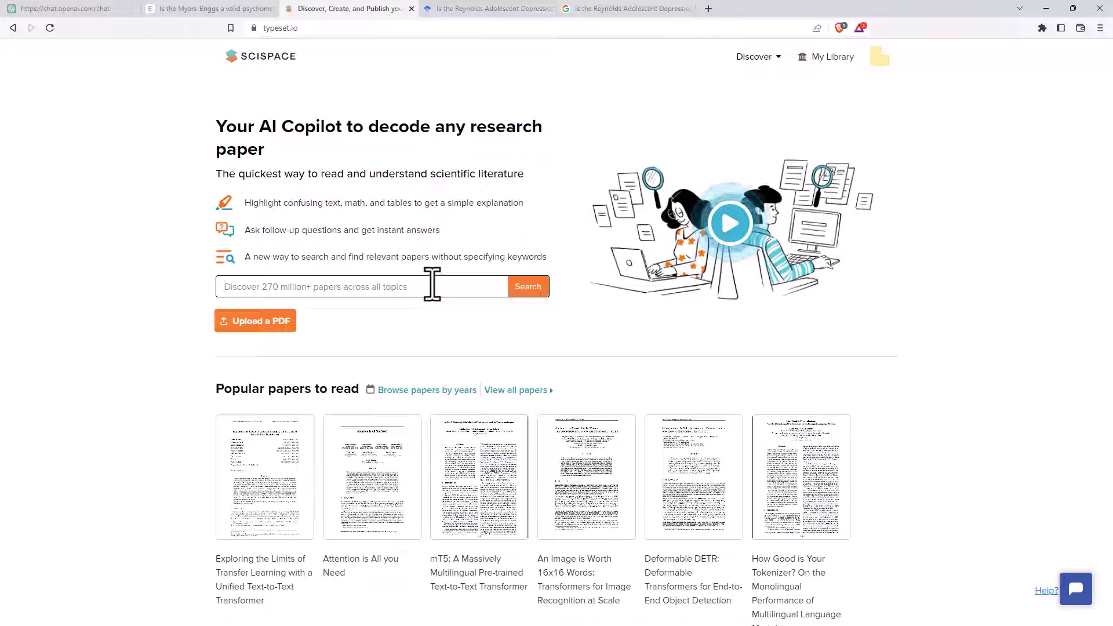
{"action": "type", "text": "Are marital homogamy rates changing in New Zealand?"}
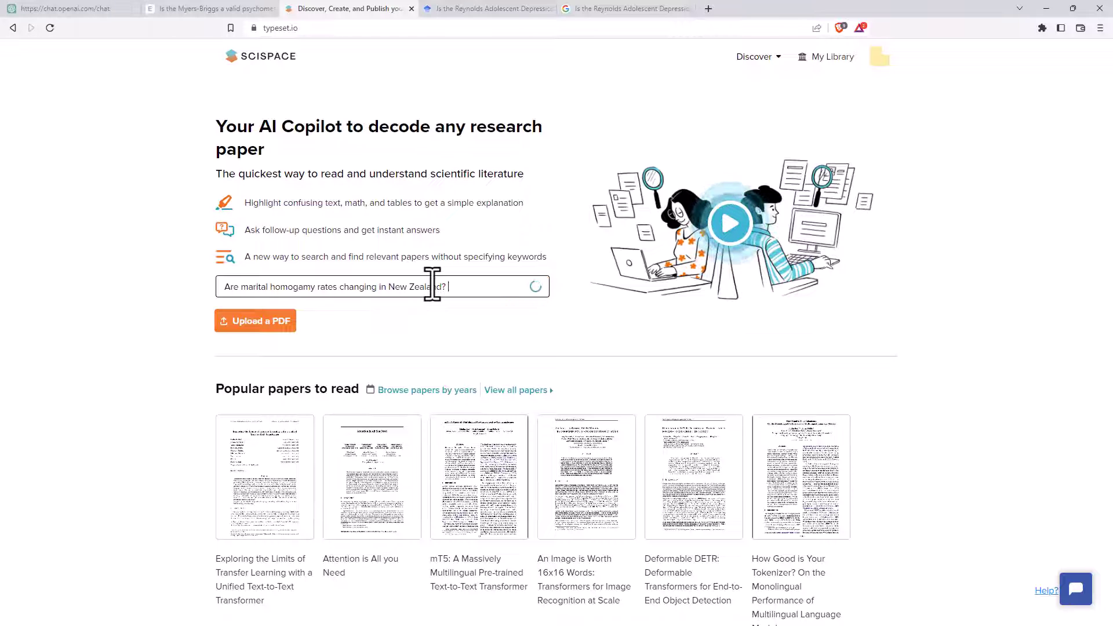
{"action": "key", "text": "Return"}
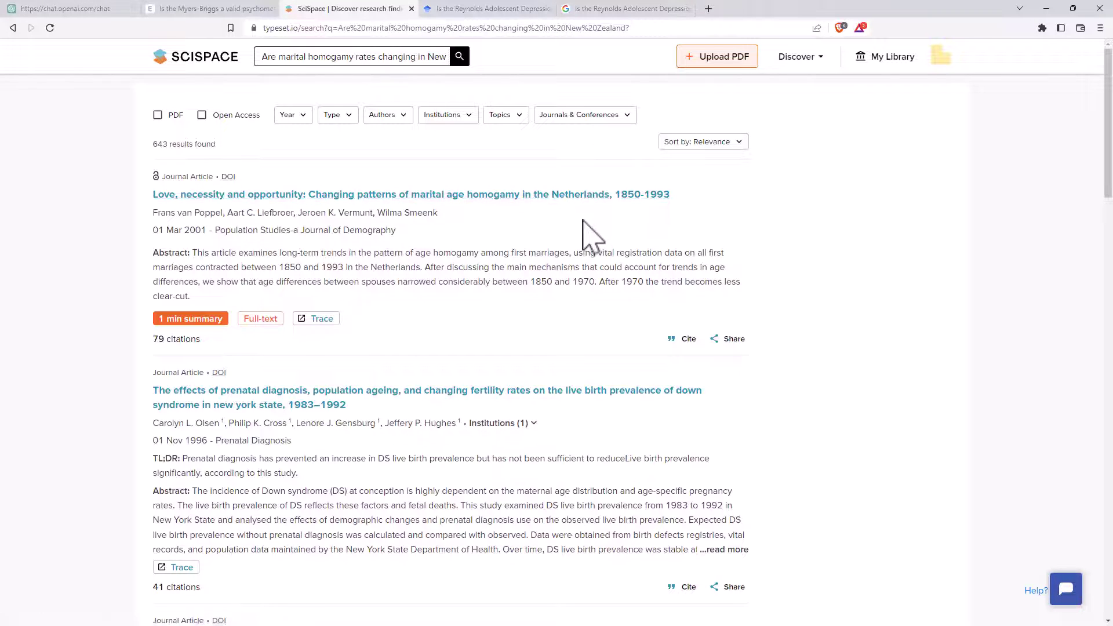
{"action": "scroll", "coordinate": [597, 238], "scroll_direction": "down", "scroll_amount": 2}
{"action": "scroll", "coordinate": [615, 240], "scroll_direction": "down", "scroll_amount": 1}
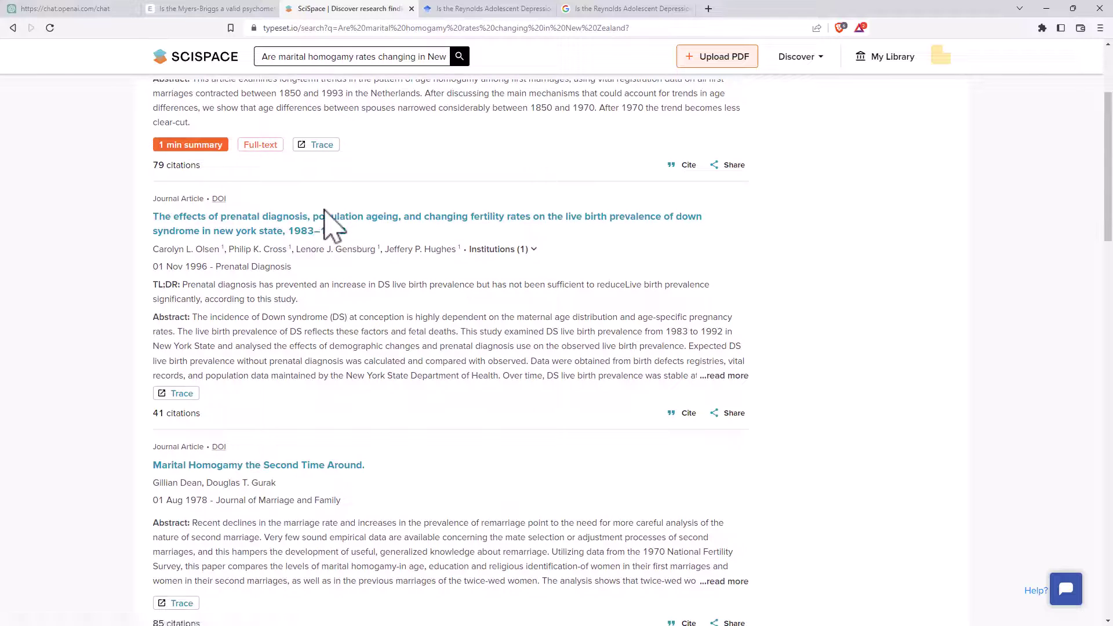
{"action": "scroll", "coordinate": [534, 261], "scroll_direction": "down", "scroll_amount": 5}
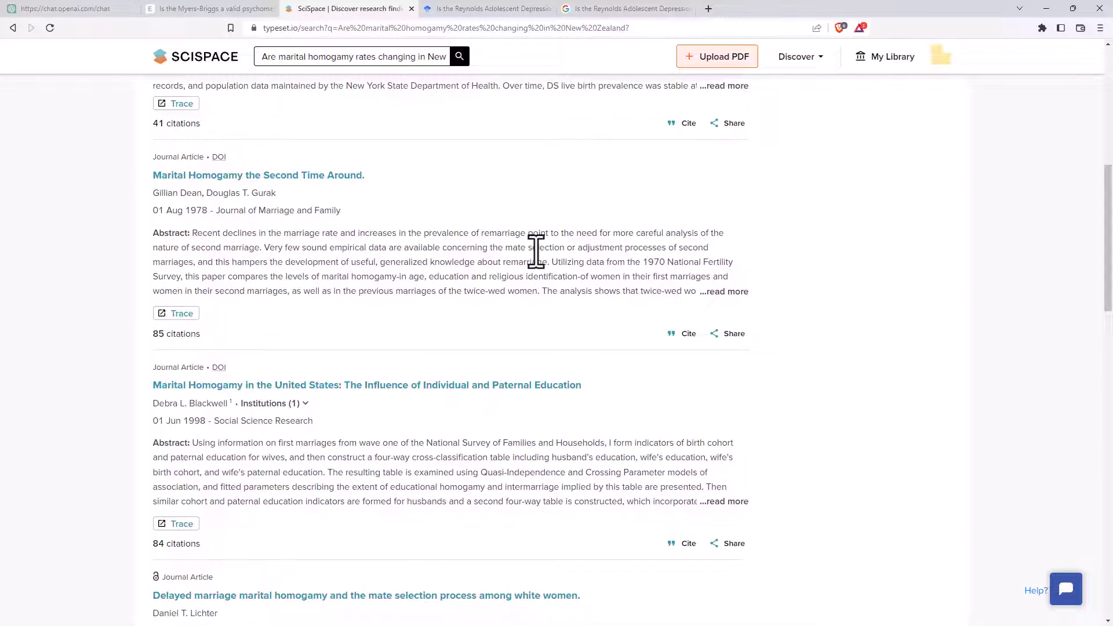
{"action": "scroll", "coordinate": [493, 244], "scroll_direction": "down", "scroll_amount": 2}
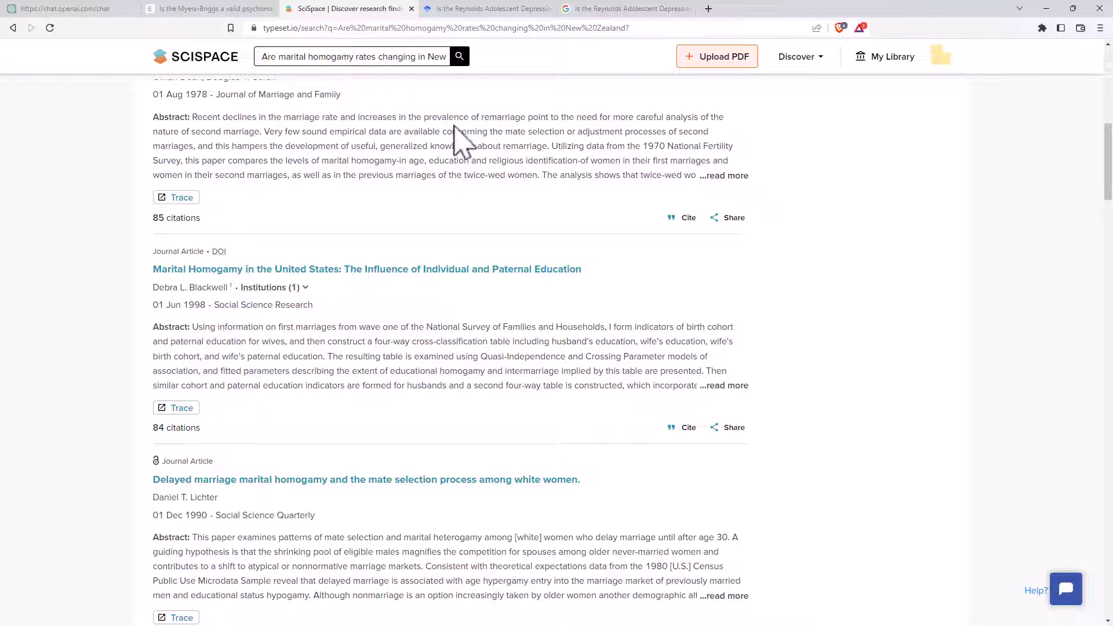
{"action": "scroll", "coordinate": [486, 133], "scroll_direction": "down", "scroll_amount": 3}
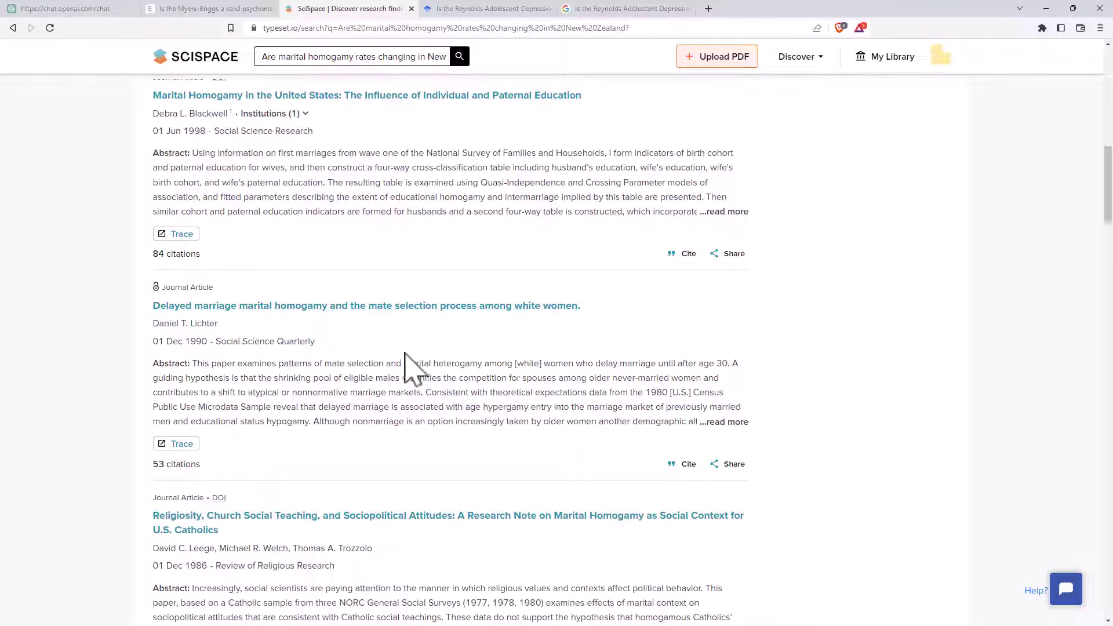
{"action": "scroll", "coordinate": [585, 362], "scroll_direction": "down", "scroll_amount": 5}
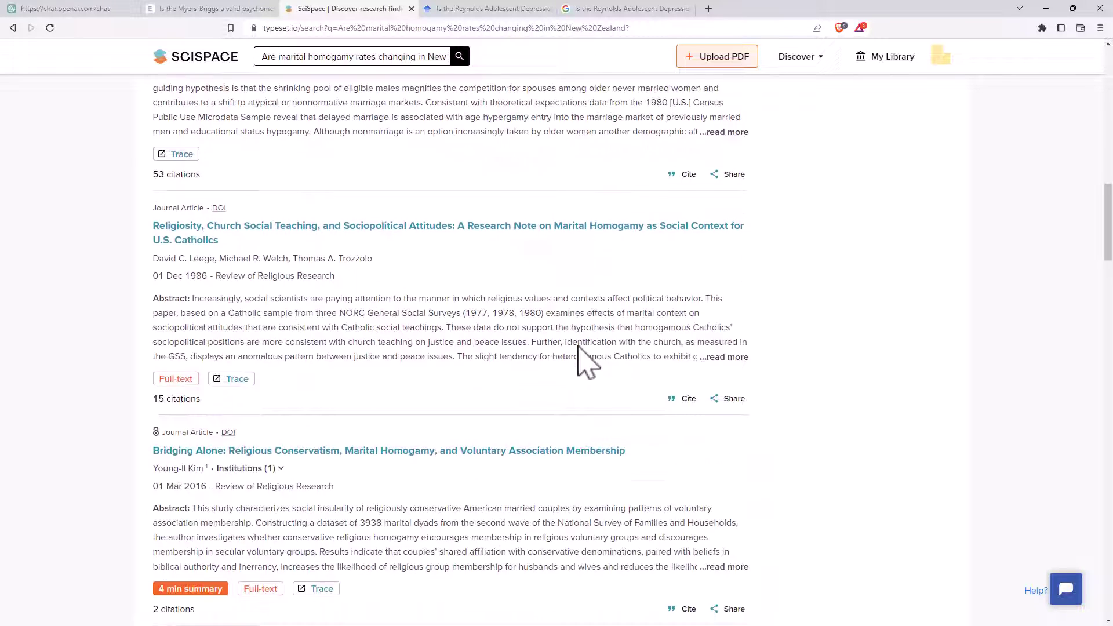
{"action": "scroll", "coordinate": [576, 331], "scroll_direction": "down", "scroll_amount": 5}
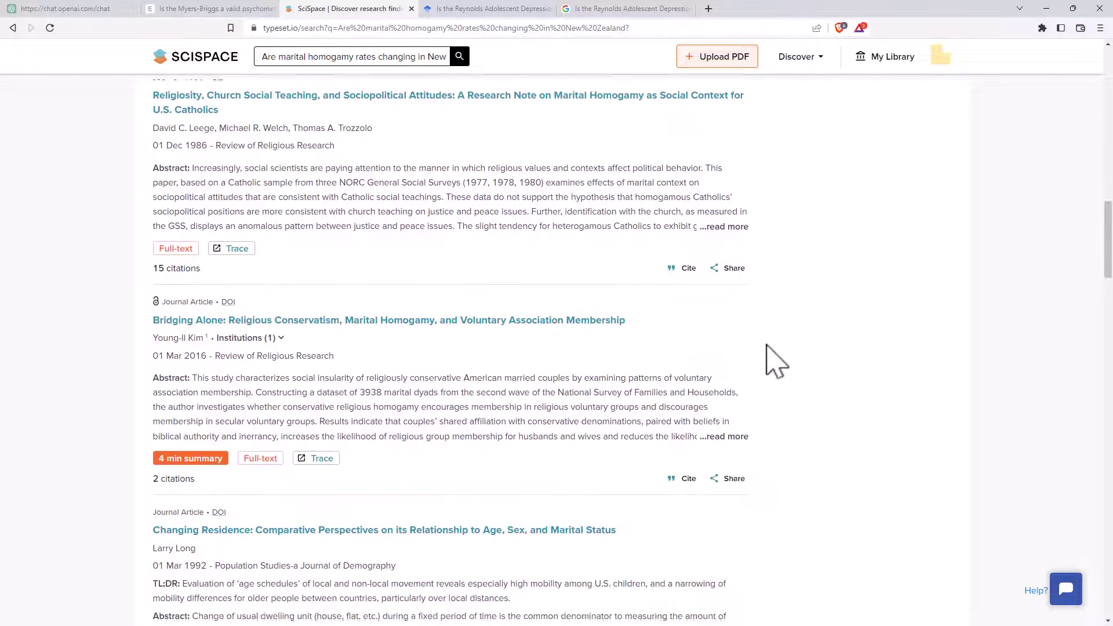
{"action": "scroll", "coordinate": [884, 272], "scroll_direction": "down", "scroll_amount": 15}
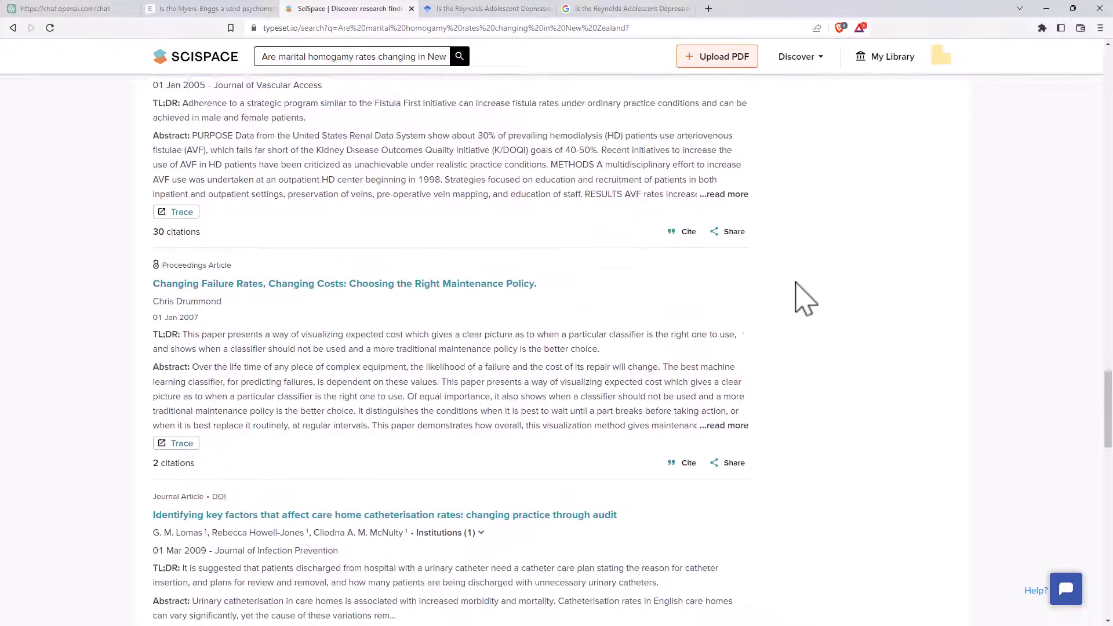
{"action": "scroll", "coordinate": [611, 248], "scroll_direction": "up", "scroll_amount": 20}
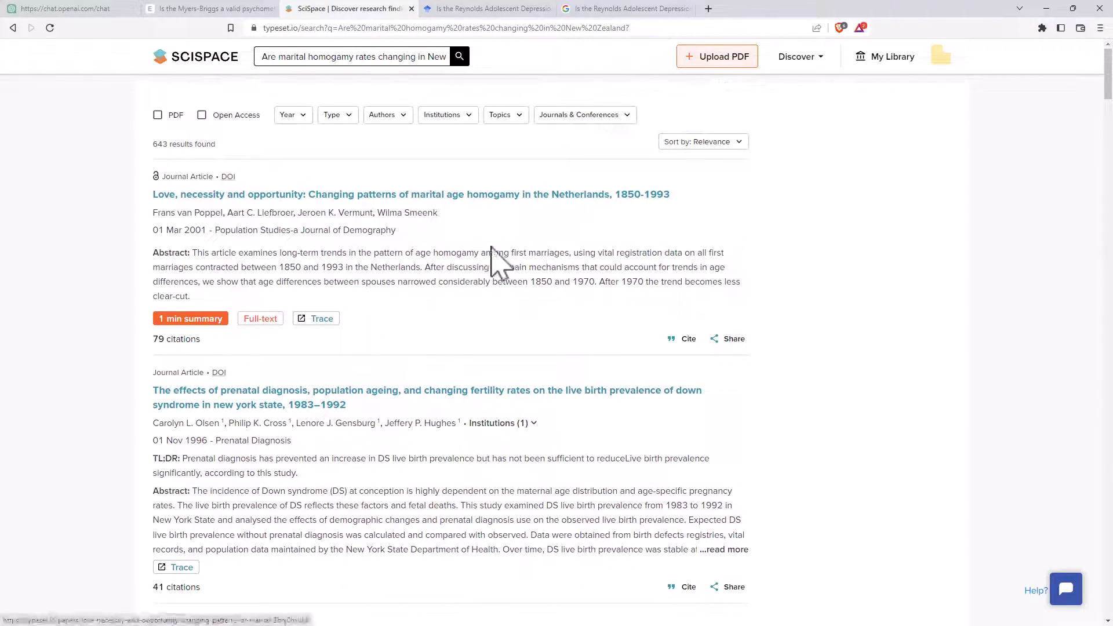
Rerun the SciSpace search with 'in New Zealand' removed and scroll through the new results.
{"action": "left_click_drag", "start_coordinate": [416, 56], "coordinate": [669, 87]}
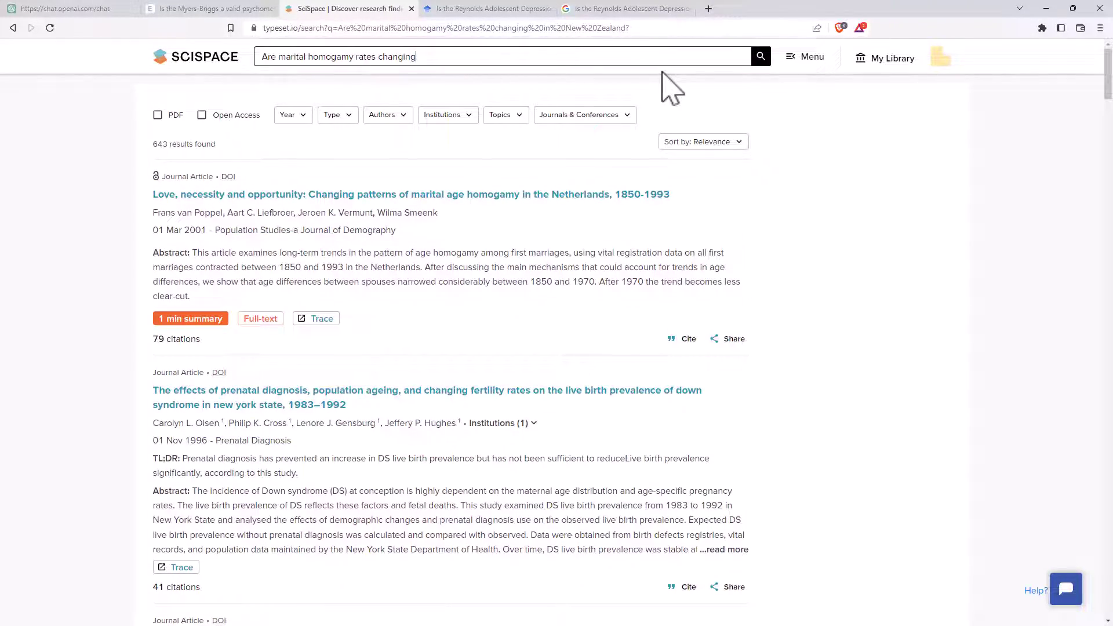
{"action": "key", "text": "Return"}
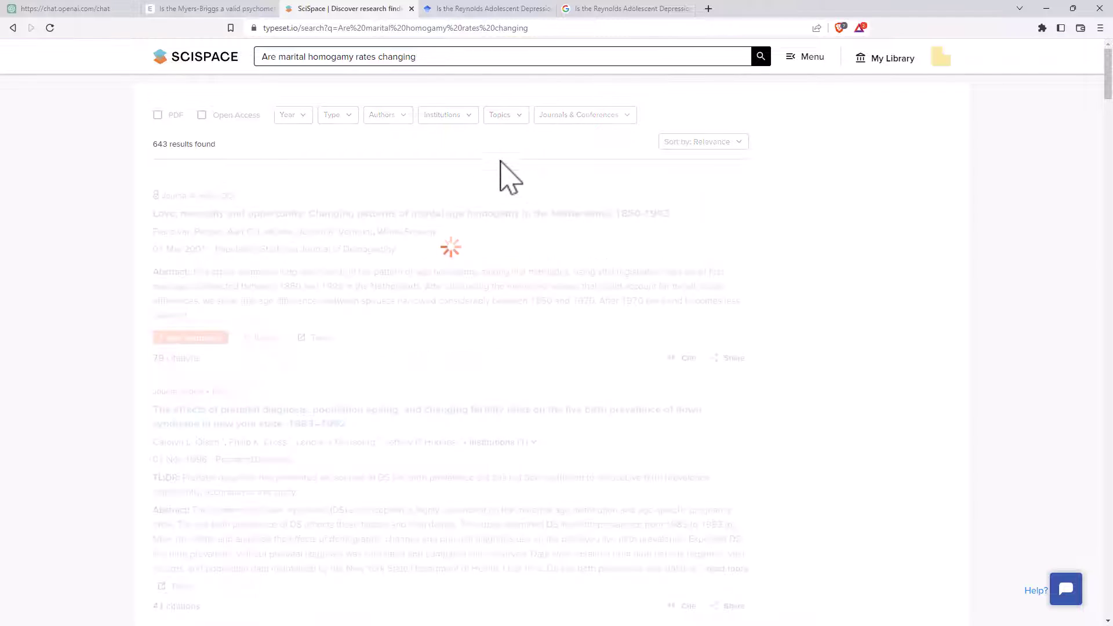
{"action": "scroll", "coordinate": [444, 219], "scroll_direction": "down", "scroll_amount": 4}
{"action": "scroll", "coordinate": [494, 238], "scroll_direction": "down", "scroll_amount": 3}
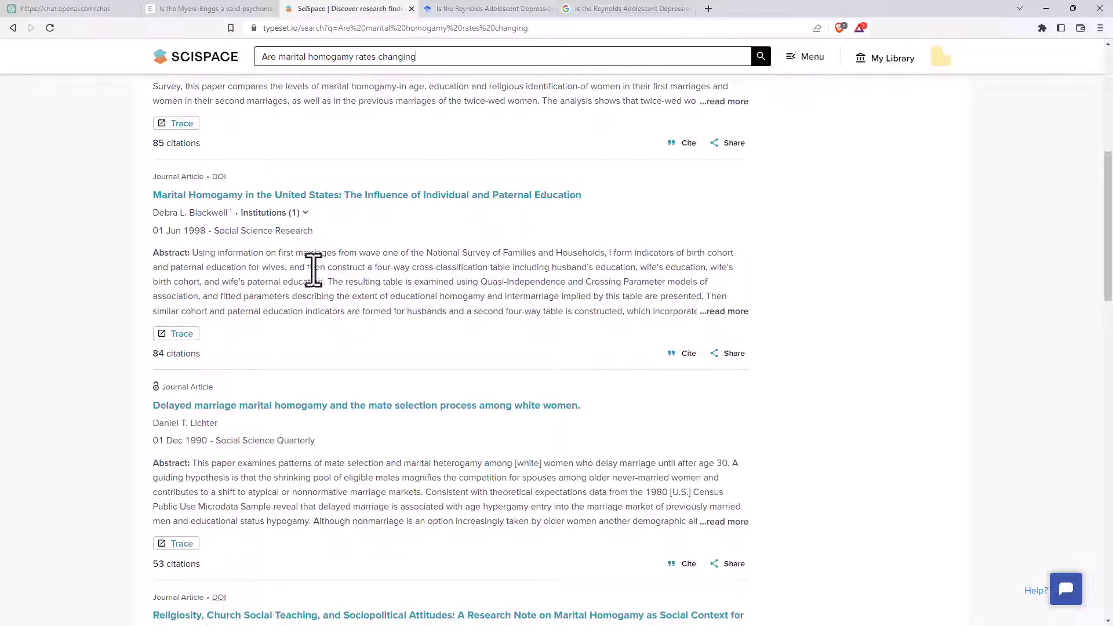
{"action": "scroll", "coordinate": [747, 366], "scroll_direction": "up", "scroll_amount": 2}
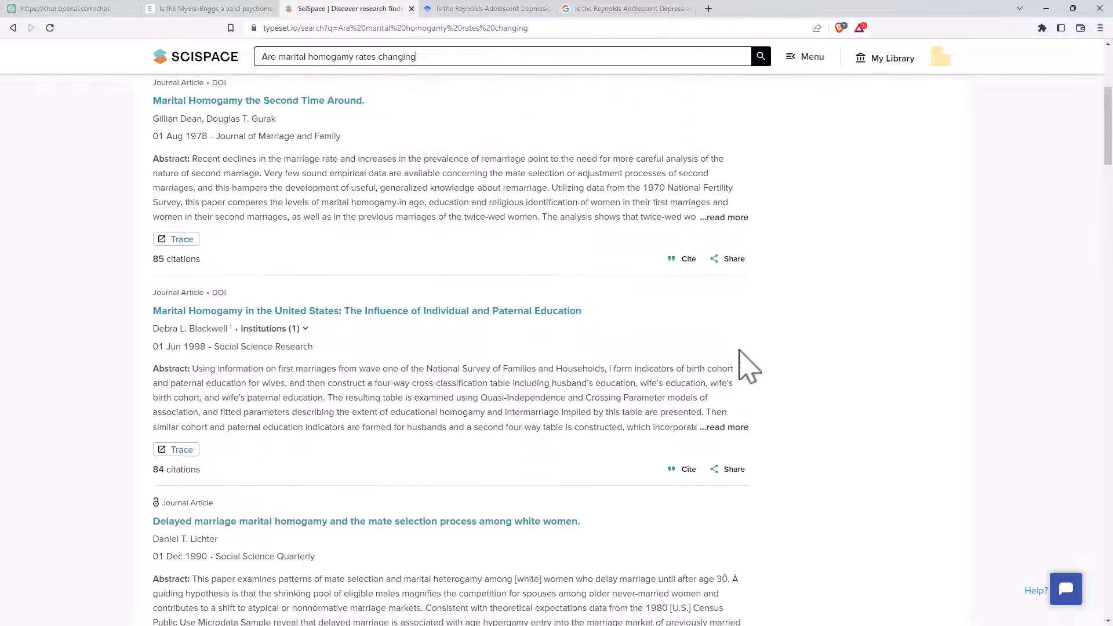
{"action": "scroll", "coordinate": [638, 348], "scroll_direction": "down", "scroll_amount": 4}
{"action": "scroll", "coordinate": [533, 278], "scroll_direction": "down", "scroll_amount": 2}
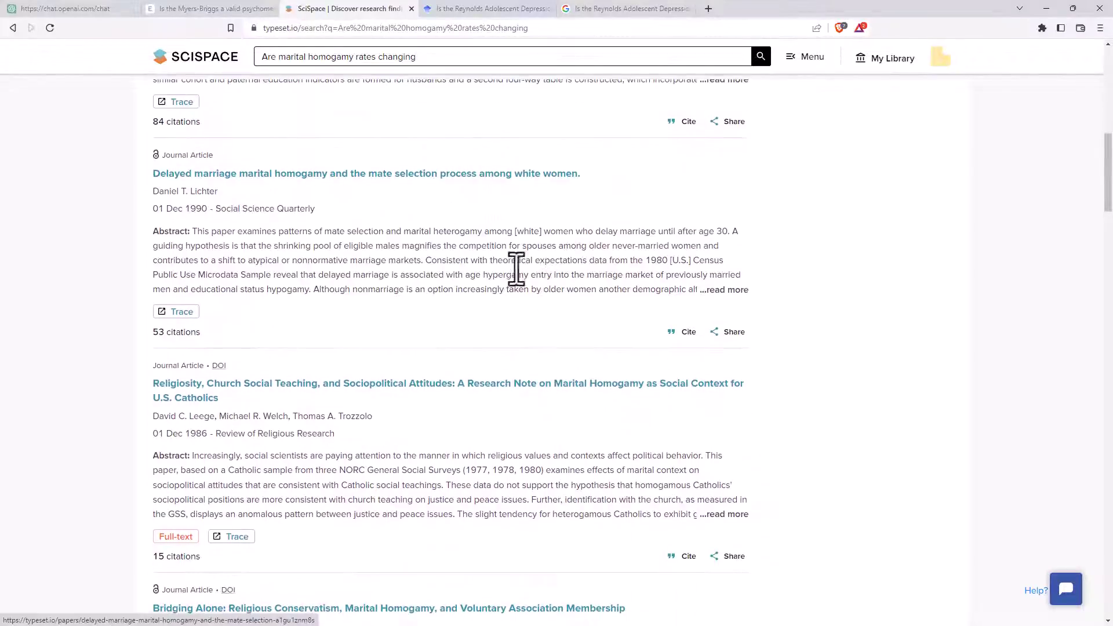
{"action": "scroll", "coordinate": [458, 243], "scroll_direction": "down", "scroll_amount": 20}
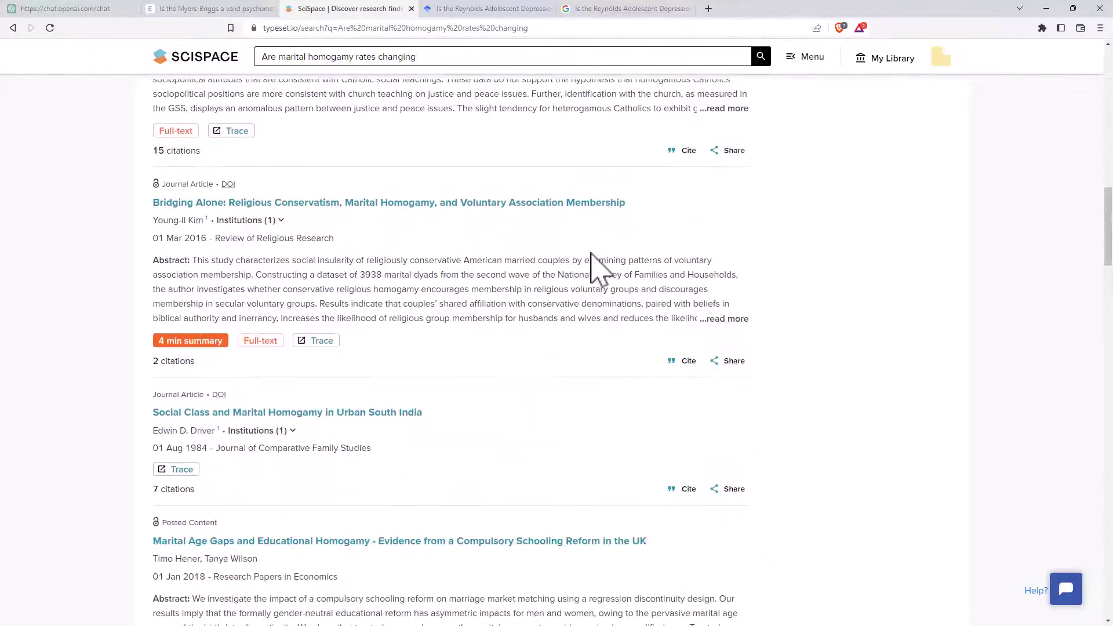
{"action": "scroll", "coordinate": [582, 244], "scroll_direction": "down", "scroll_amount": 2}
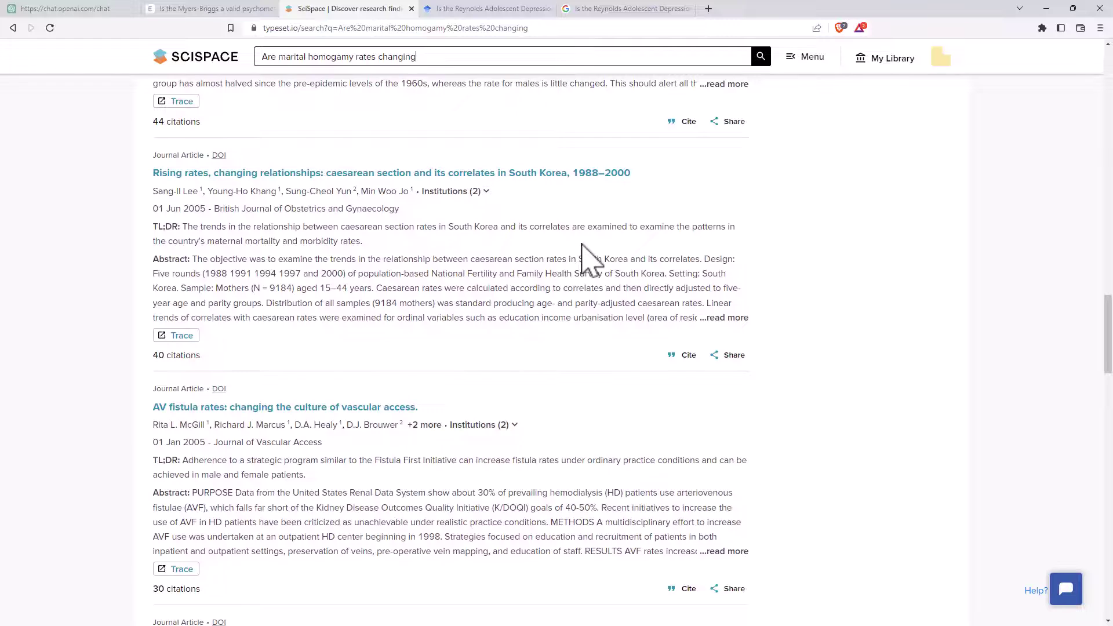
{"action": "scroll", "coordinate": [583, 244], "scroll_direction": "down", "scroll_amount": 3}
{"action": "scroll", "coordinate": [586, 246], "scroll_direction": "down", "scroll_amount": 2}
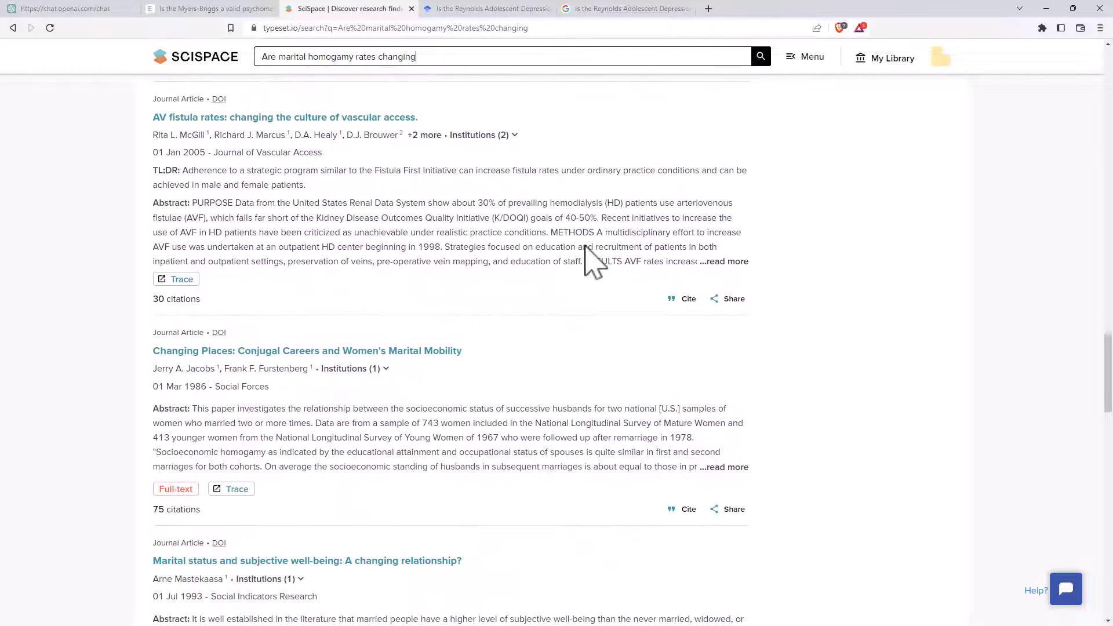
{"action": "scroll", "coordinate": [585, 247], "scroll_direction": "down", "scroll_amount": 8}
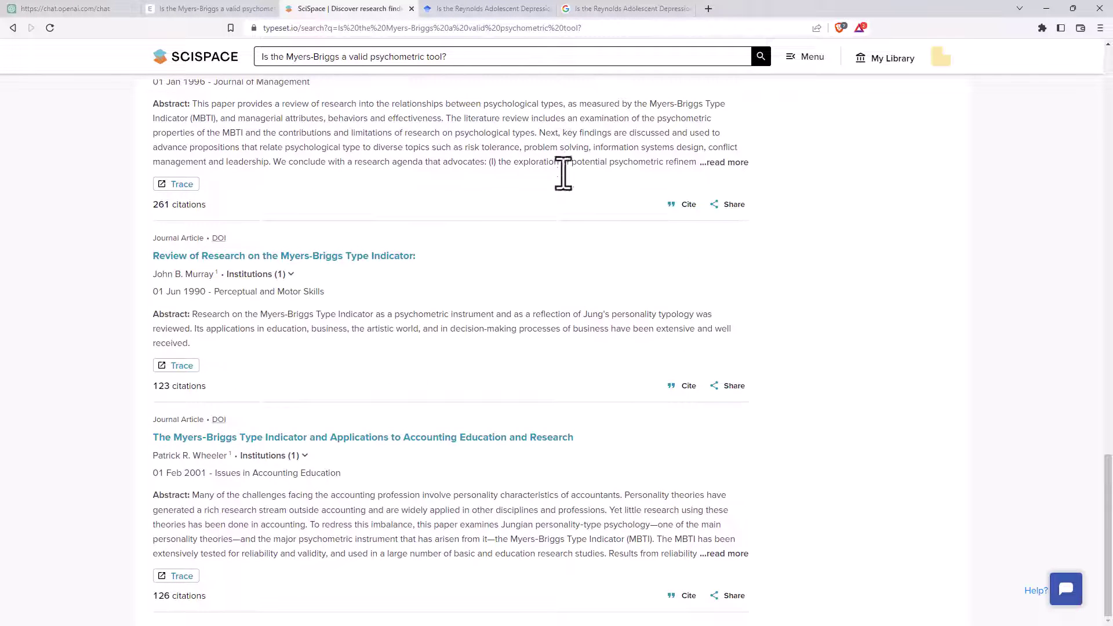
Scroll through SciSpace's 446 Myers-Briggs validity results, led by the 1987 MBTI extraversion-introversion paper.
{"action": "scroll", "coordinate": [561, 174], "scroll_direction": "up", "scroll_amount": 10}
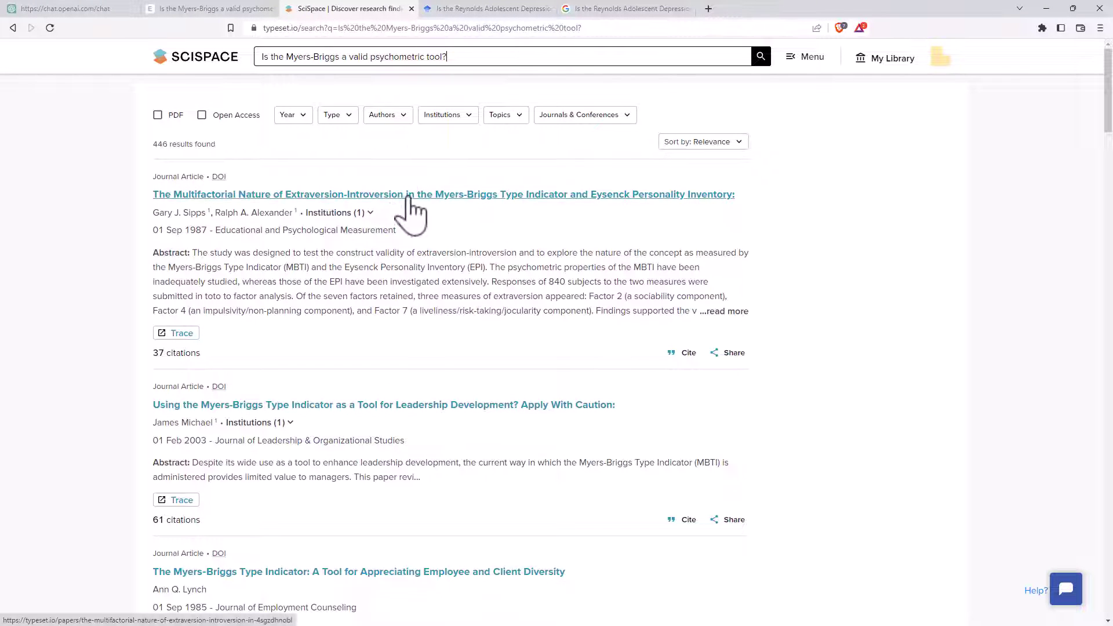
{"action": "scroll", "coordinate": [493, 244], "scroll_direction": "down", "scroll_amount": 3}
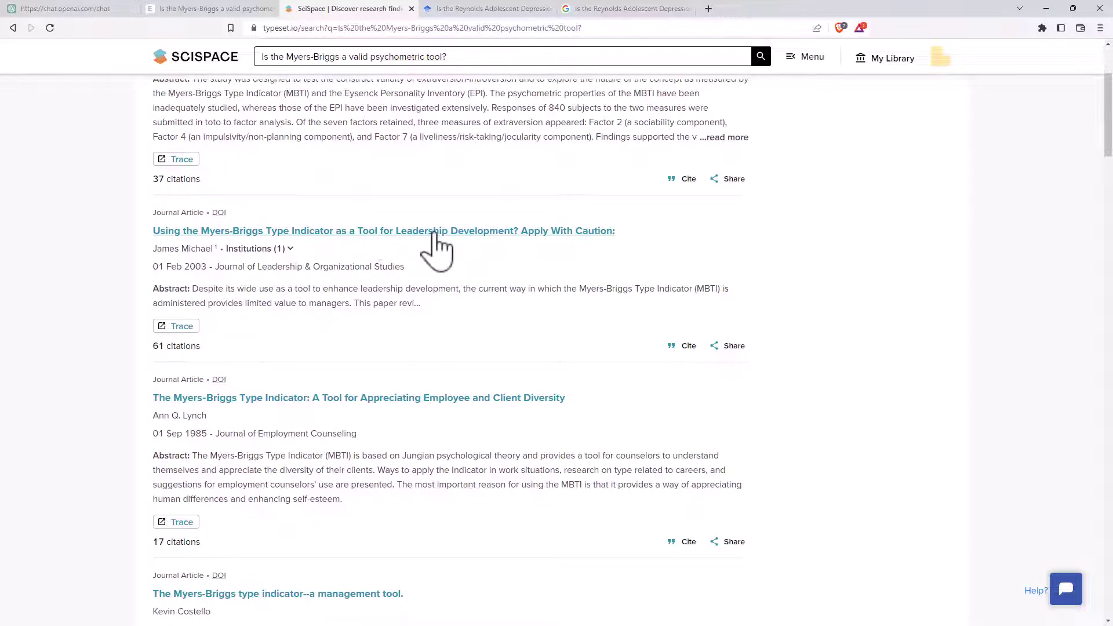
{"action": "scroll", "coordinate": [207, 226], "scroll_direction": "up", "scroll_amount": 2}
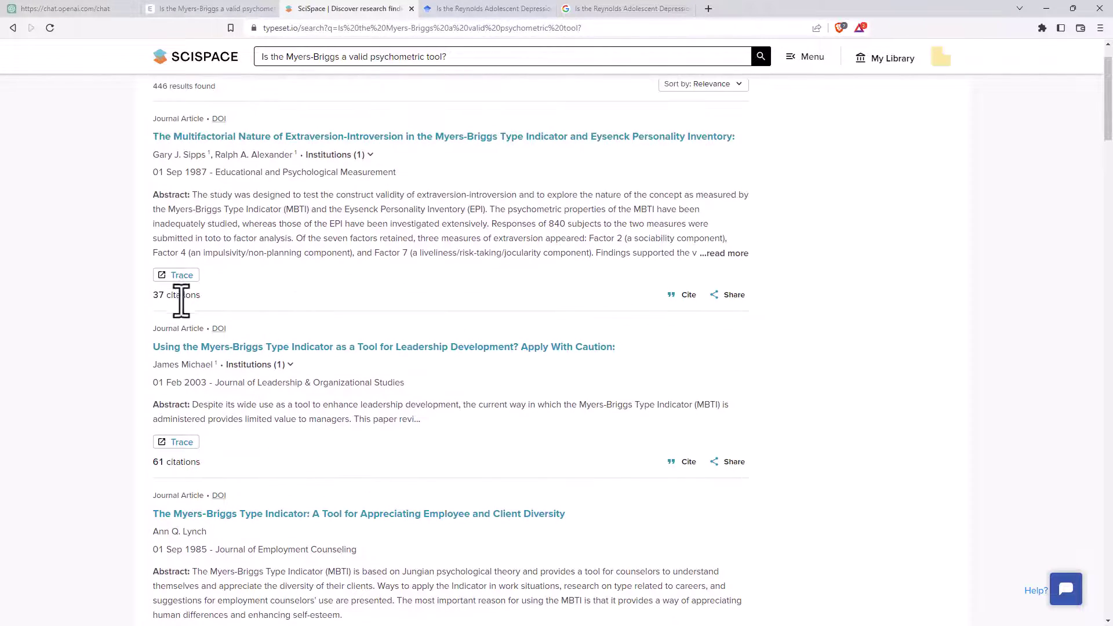
{"action": "scroll", "coordinate": [181, 301], "scroll_direction": "down", "scroll_amount": 4}
{"action": "scroll", "coordinate": [373, 268], "scroll_direction": "down", "scroll_amount": 3}
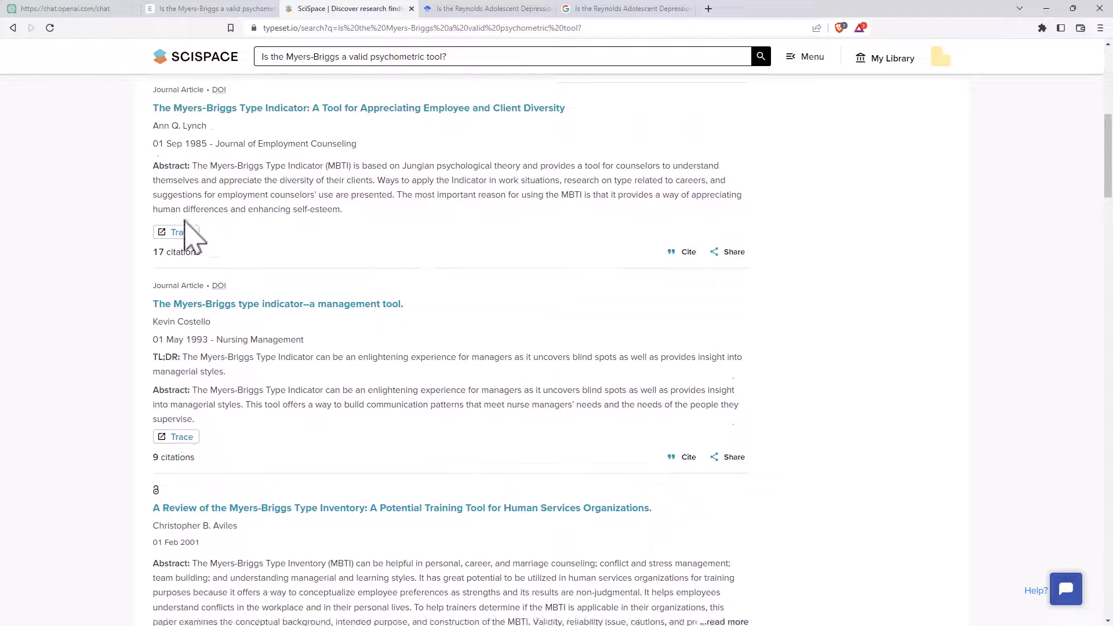
{"action": "scroll", "coordinate": [192, 234], "scroll_direction": "down", "scroll_amount": 10}
{"action": "scroll", "coordinate": [443, 255], "scroll_direction": "down", "scroll_amount": 5}
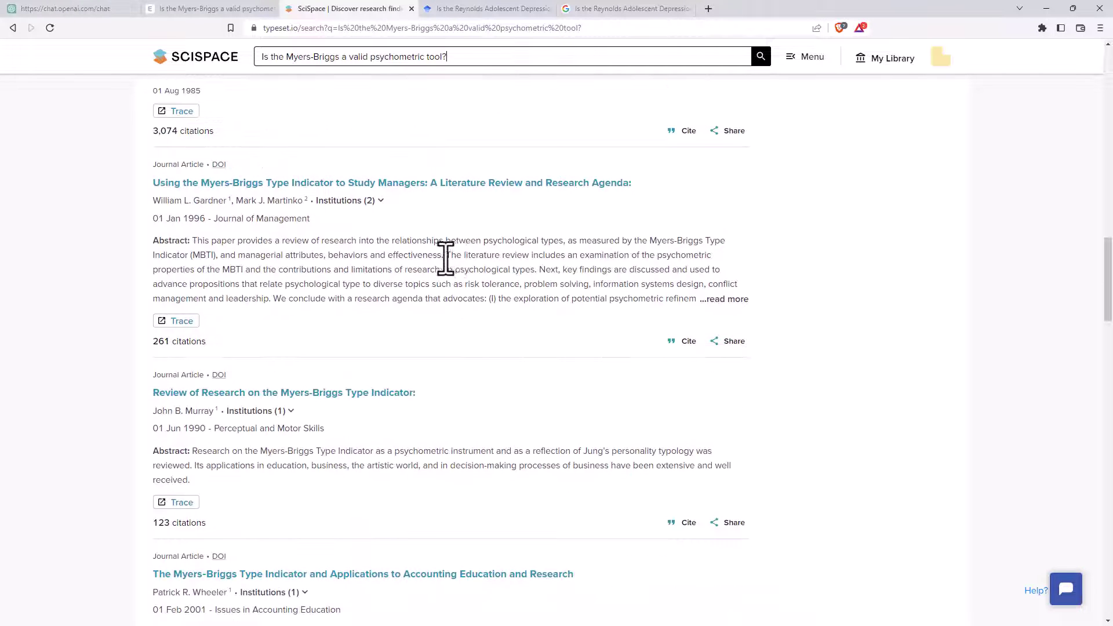
{"action": "scroll", "coordinate": [463, 272], "scroll_direction": "up", "scroll_amount": 1}
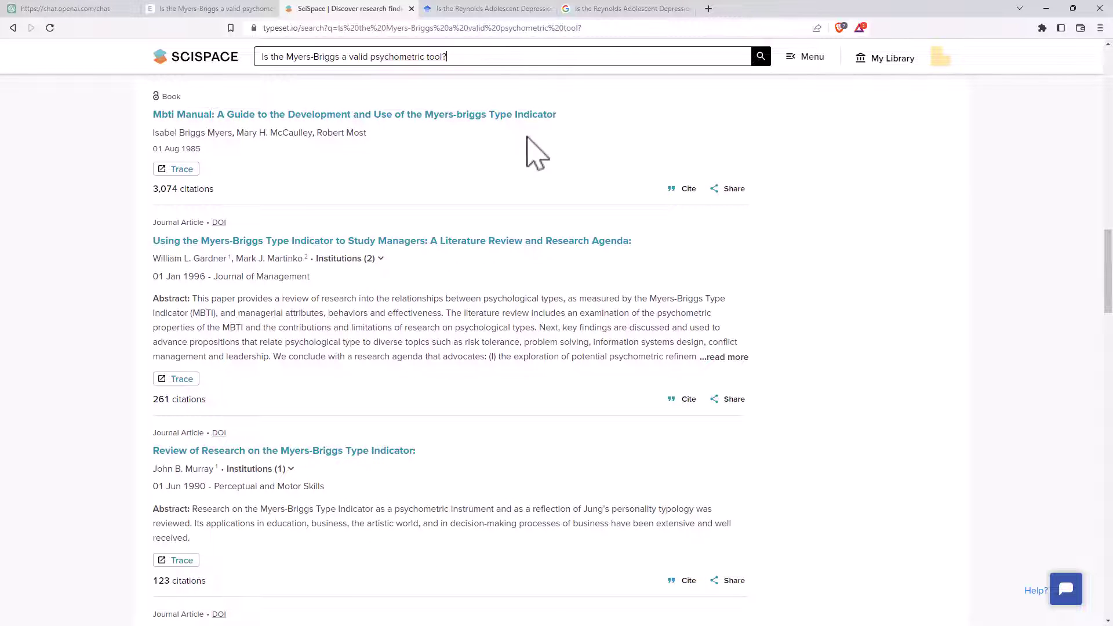
{"action": "scroll", "coordinate": [575, 164], "scroll_direction": "down", "scroll_amount": 2}
{"action": "scroll", "coordinate": [576, 182], "scroll_direction": "down", "scroll_amount": 4}
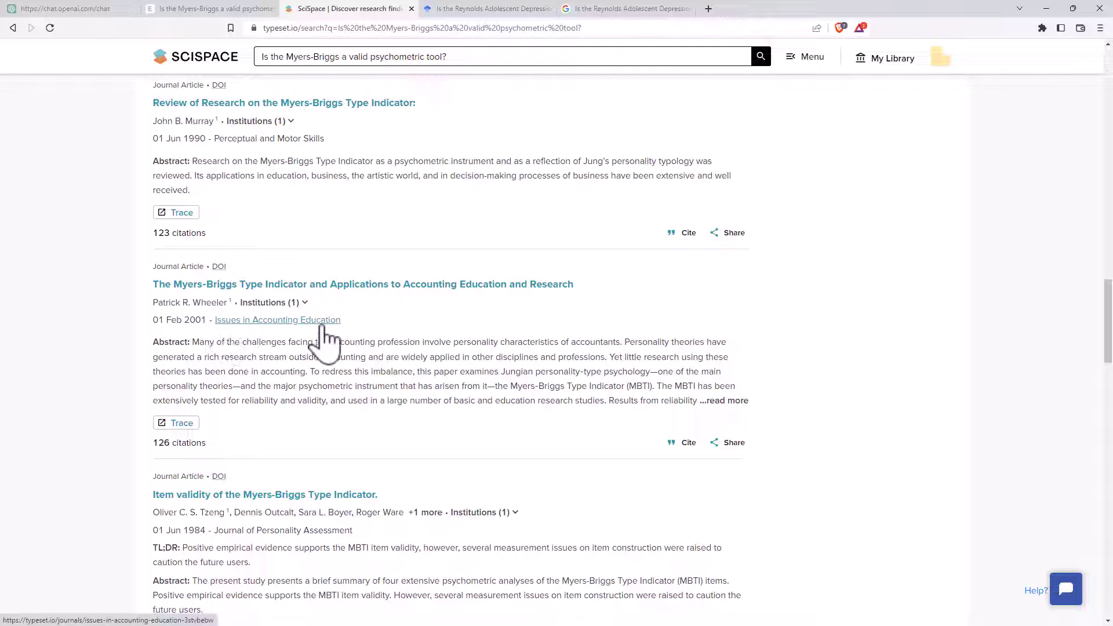
{"action": "scroll", "coordinate": [348, 333], "scroll_direction": "down", "scroll_amount": 4}
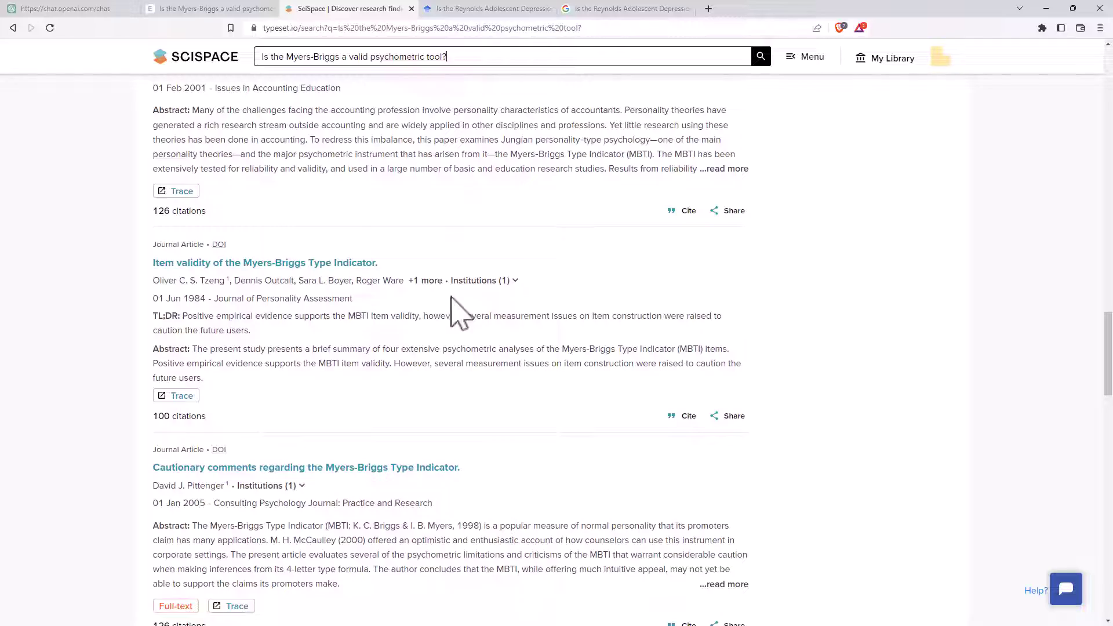
{"action": "scroll", "coordinate": [609, 296], "scroll_direction": "down", "scroll_amount": 5}
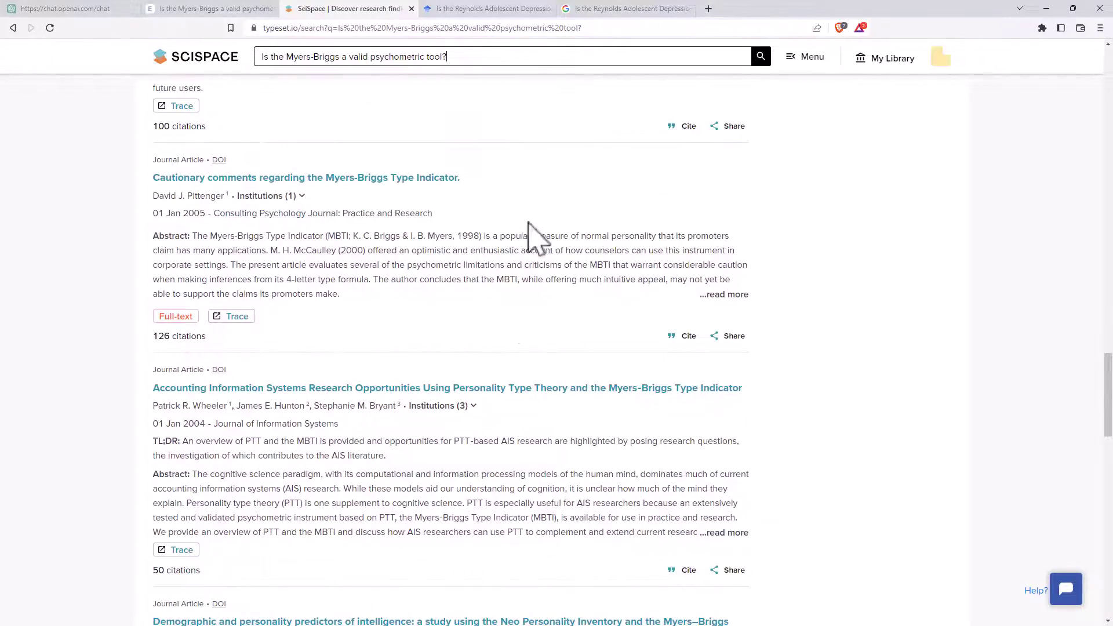
{"action": "scroll", "coordinate": [476, 191], "scroll_direction": "up", "scroll_amount": 15}
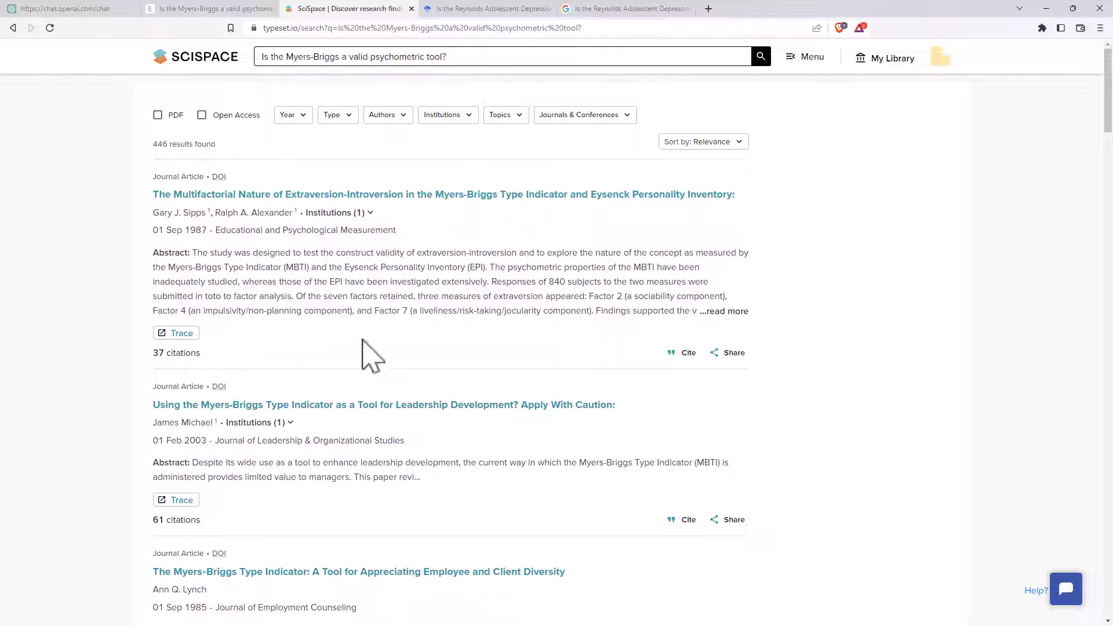
Go from the Reynolds Google tab back to the Myers-Briggs validity results and view the MentalHelp snippet.
{"action": "left_click", "coordinate": [638, 9]}
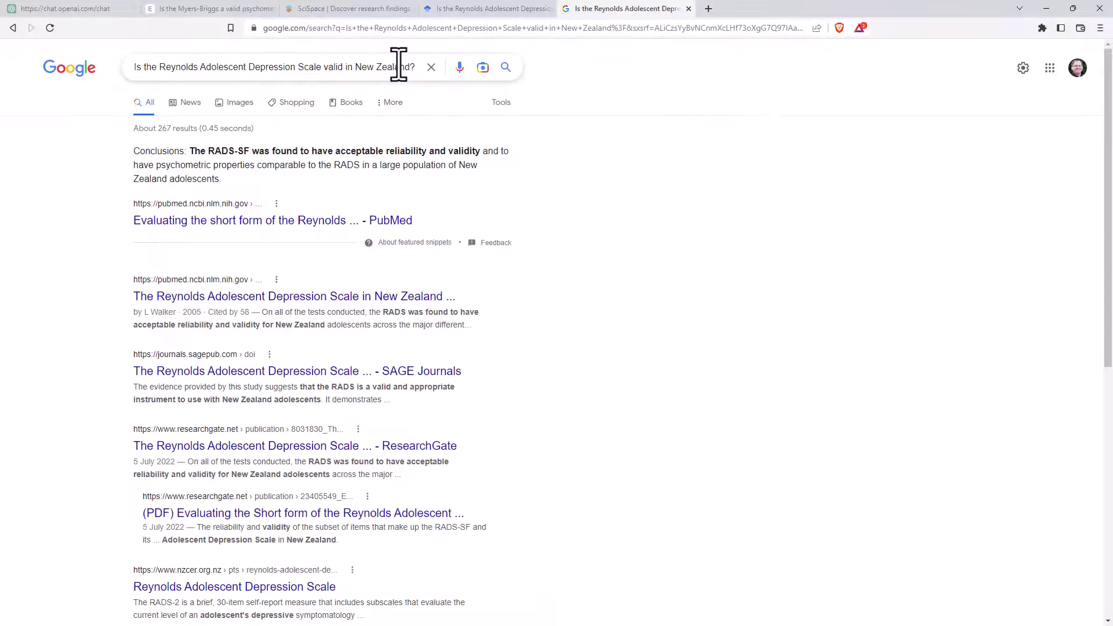
{"action": "key", "text": "alt+Left"}
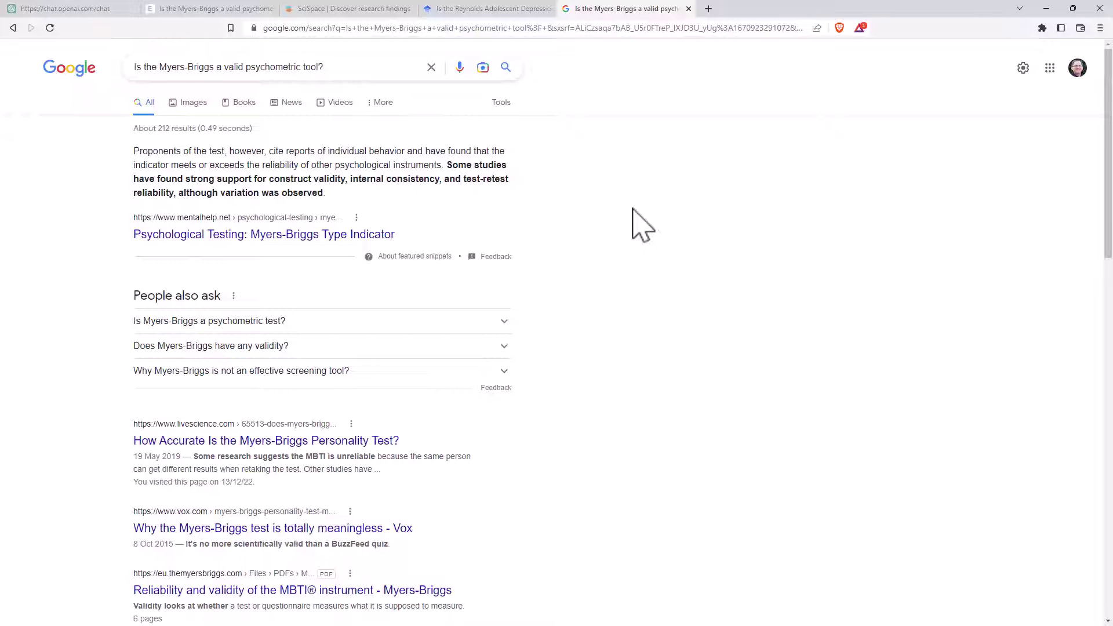
{"action": "scroll", "coordinate": [663, 249], "scroll_direction": "down", "scroll_amount": 1}
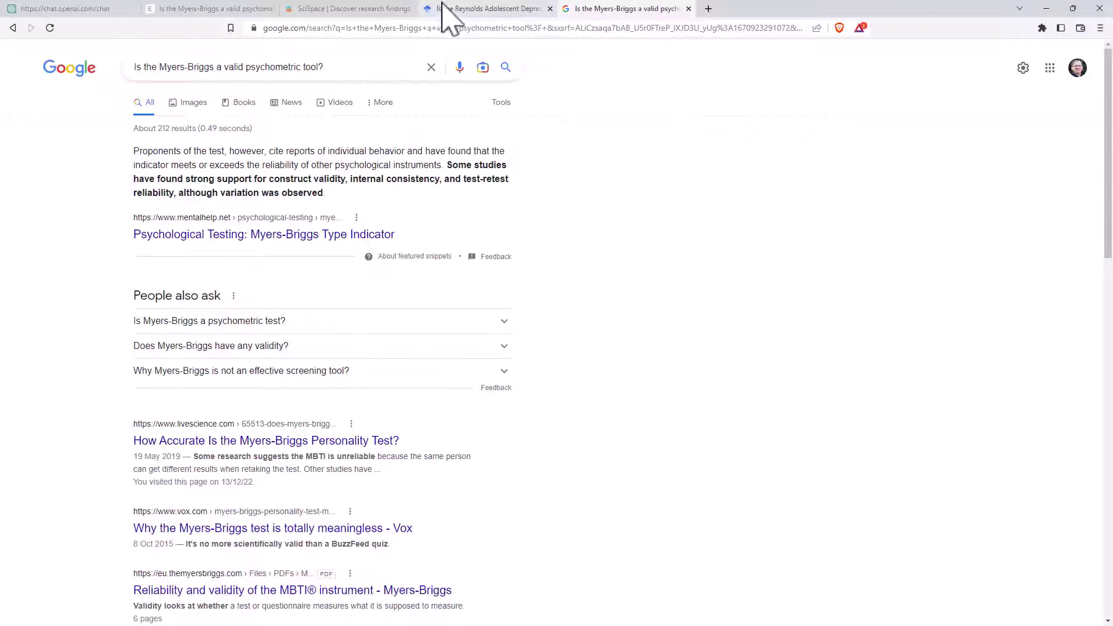
Reread ChatGPT's answer calling the Myers-Briggs validity widely debated, clearing the text highlight.
{"action": "left_click", "coordinate": [117, 9]}
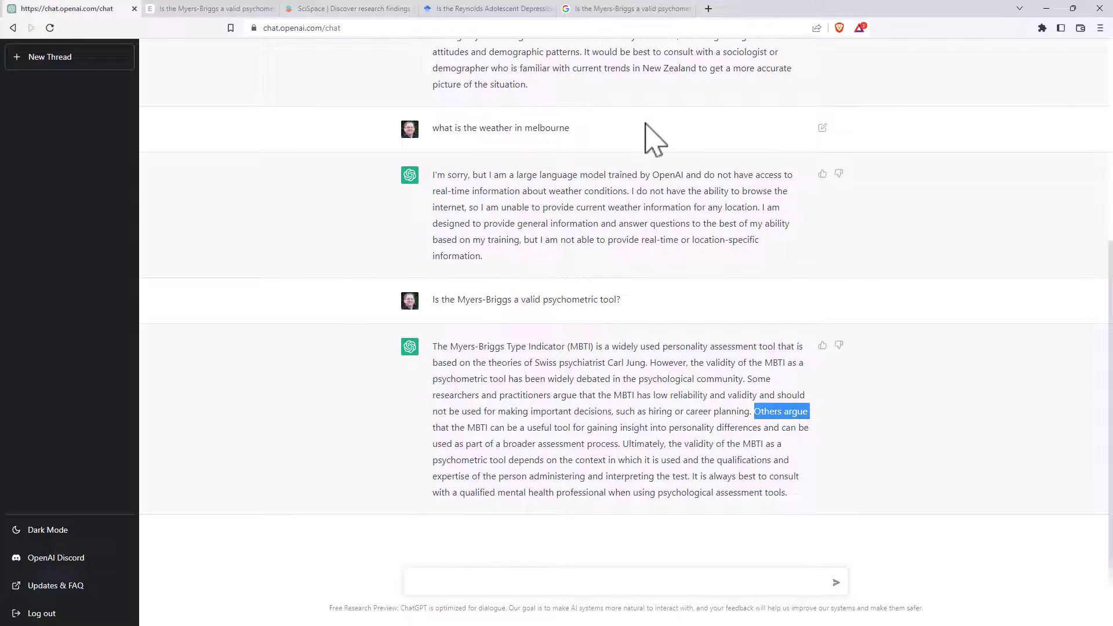
{"action": "scroll", "coordinate": [331, 124], "scroll_direction": "up", "scroll_amount": 5}
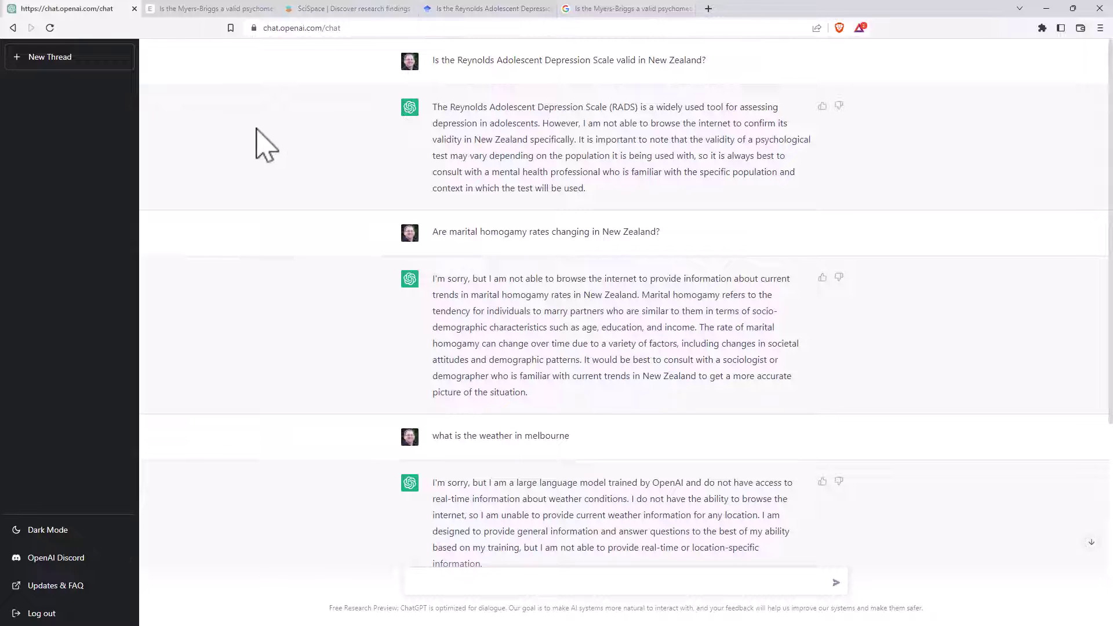
{"action": "scroll", "coordinate": [266, 145], "scroll_direction": "down", "scroll_amount": 5}
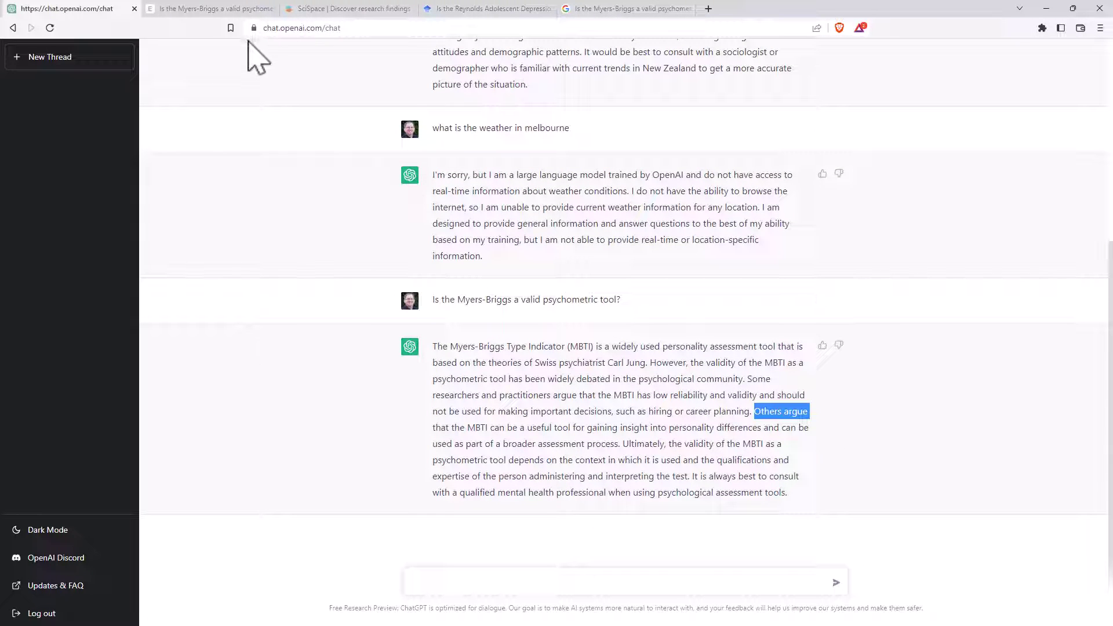
{"action": "left_click", "coordinate": [447, 608]}
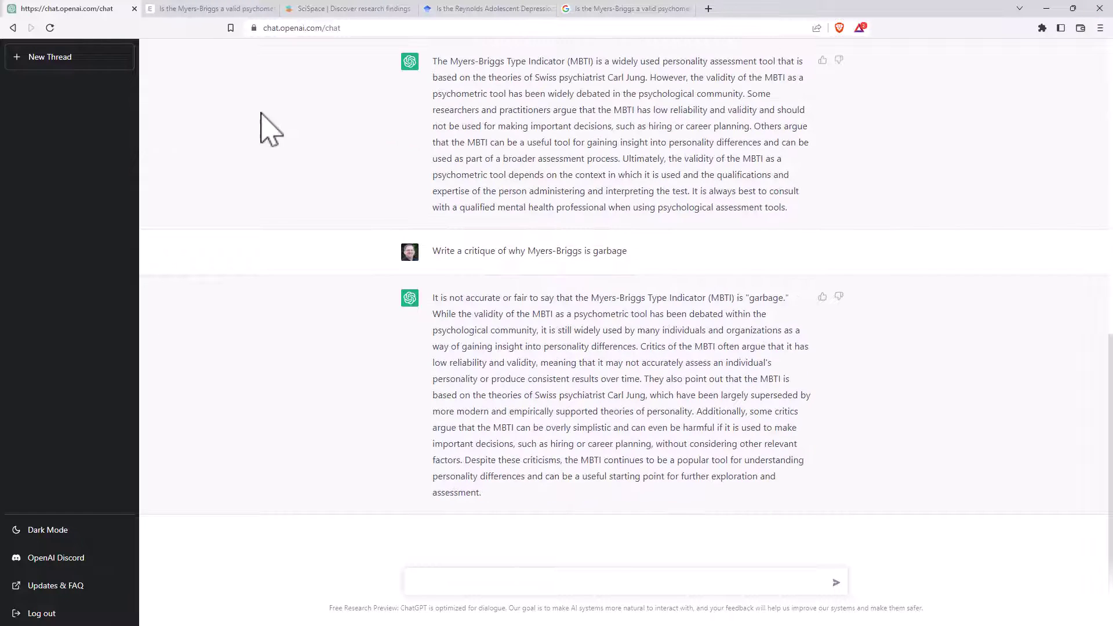
Leave Elicit's Myers-Briggs results for its empty 'Ask a research question' home page.
{"action": "left_click", "coordinate": [191, 8]}
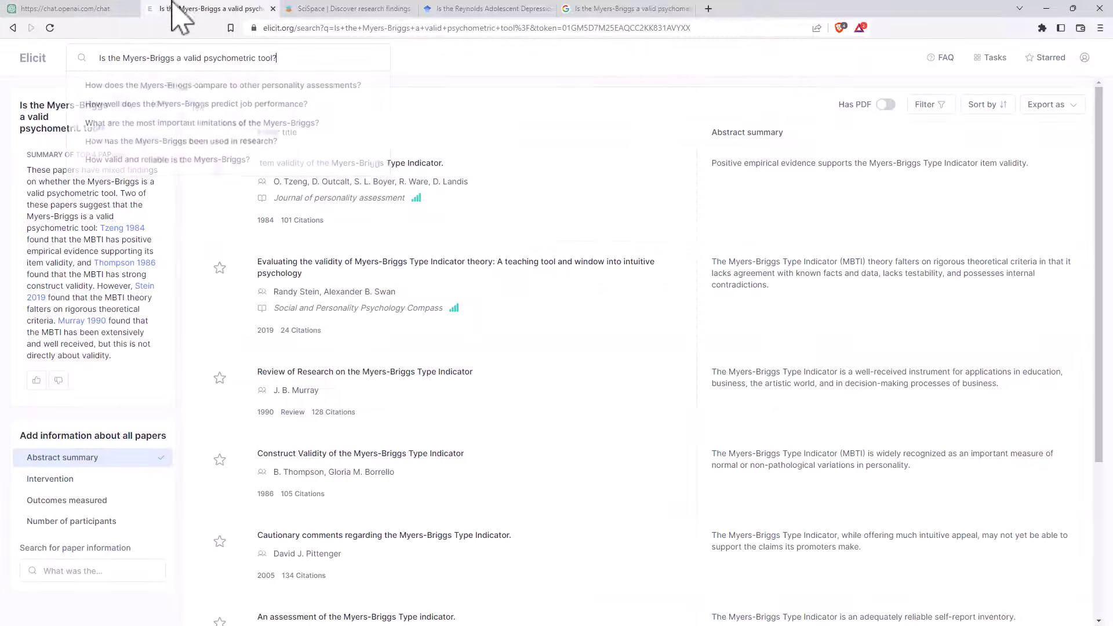
{"action": "left_click", "coordinate": [34, 60]}
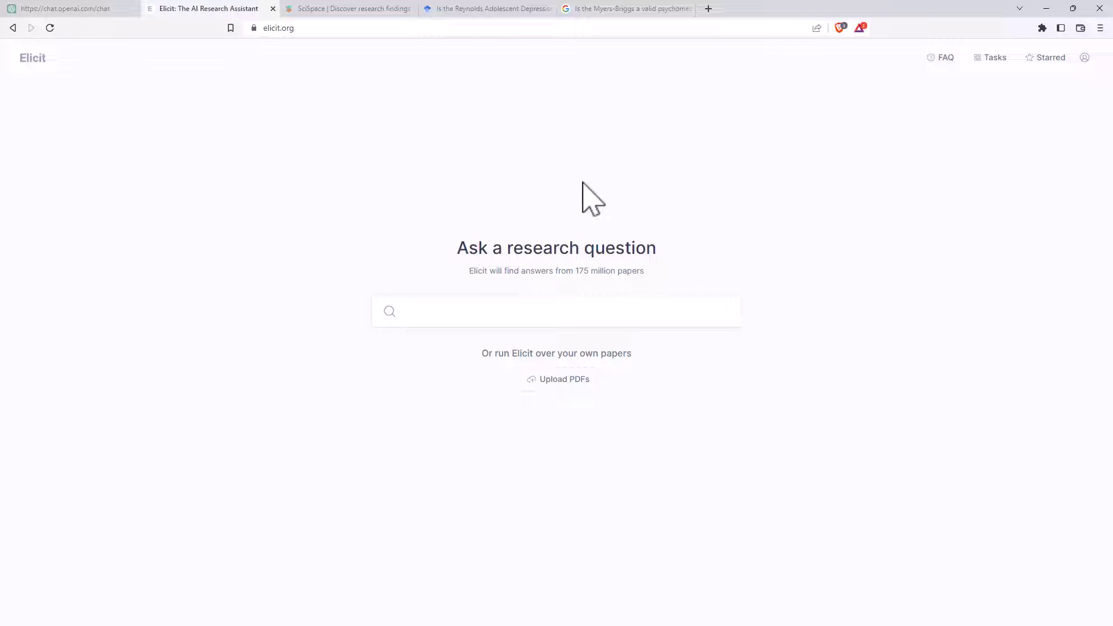
Replace SciSpace's Myers-Briggs query with the Reynolds New Zealand validity question and scan the 13,292 results.
{"action": "left_click", "coordinate": [347, 10]}
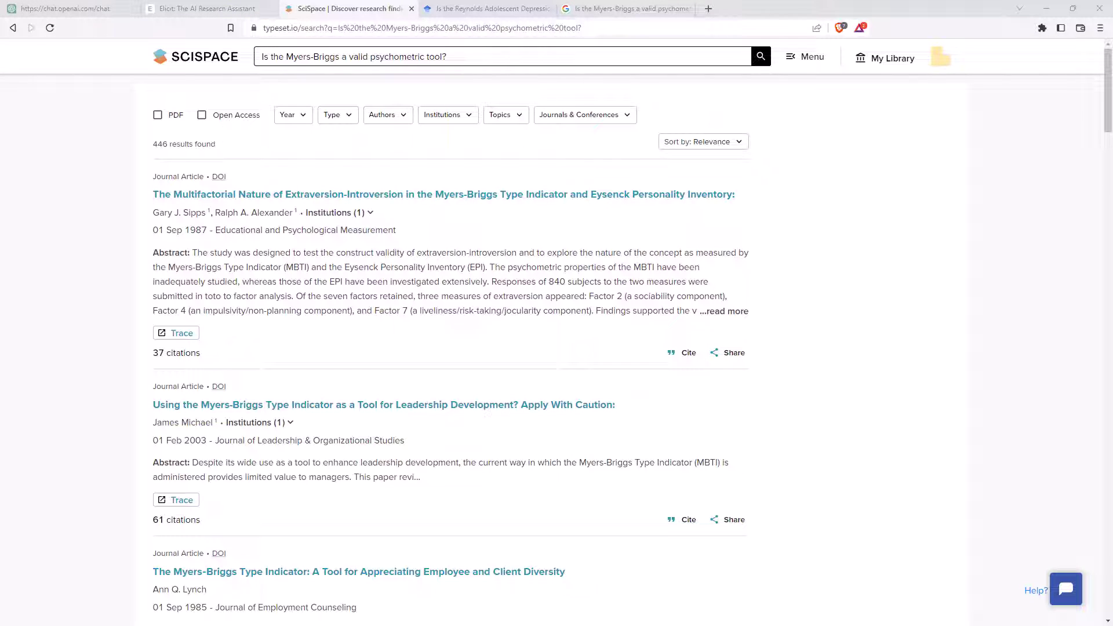
{"action": "triple_click", "coordinate": [463, 56]}
{"action": "type", "text": "Is the Reynolds Adolescent Depression Scale valid in New Zealand?"}
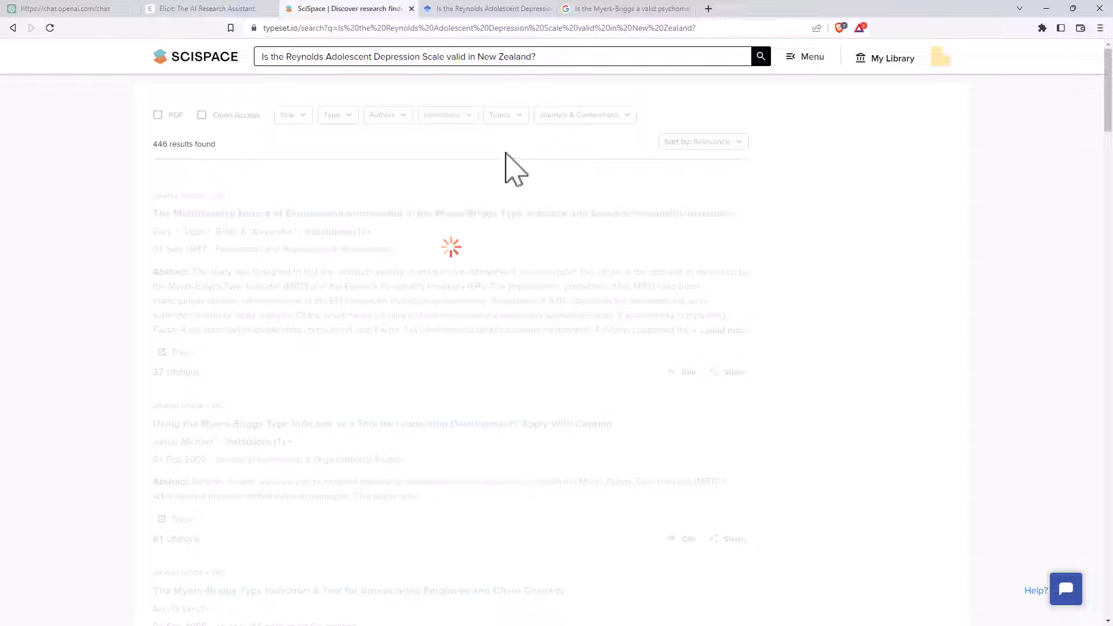
{"action": "scroll", "coordinate": [645, 206], "scroll_direction": "down", "scroll_amount": 5}
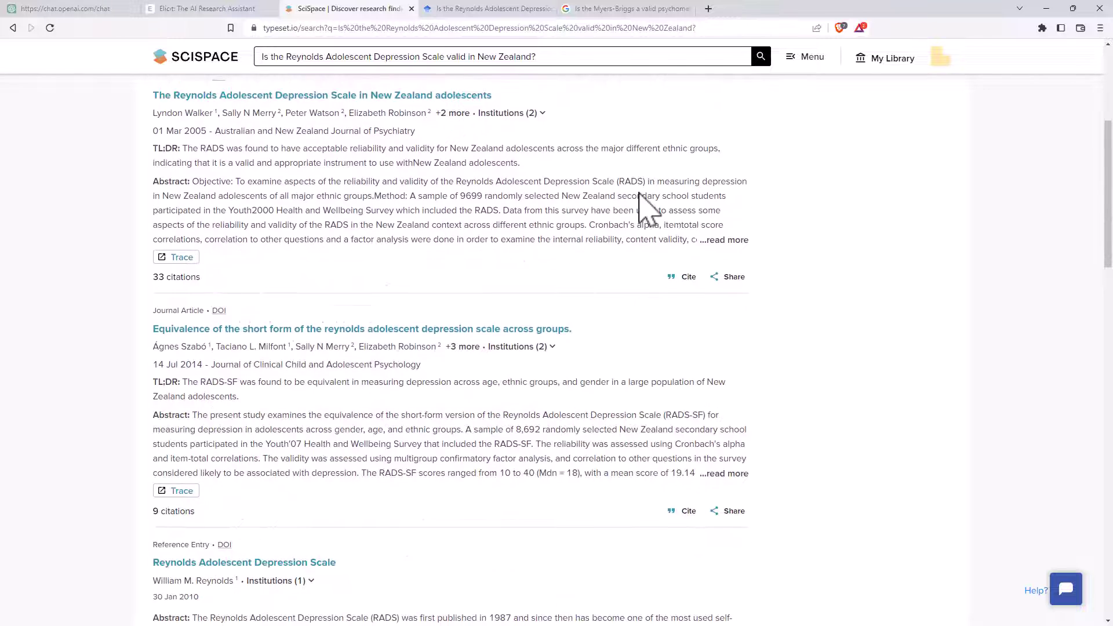
{"action": "scroll", "coordinate": [567, 194], "scroll_direction": "up", "scroll_amount": 5}
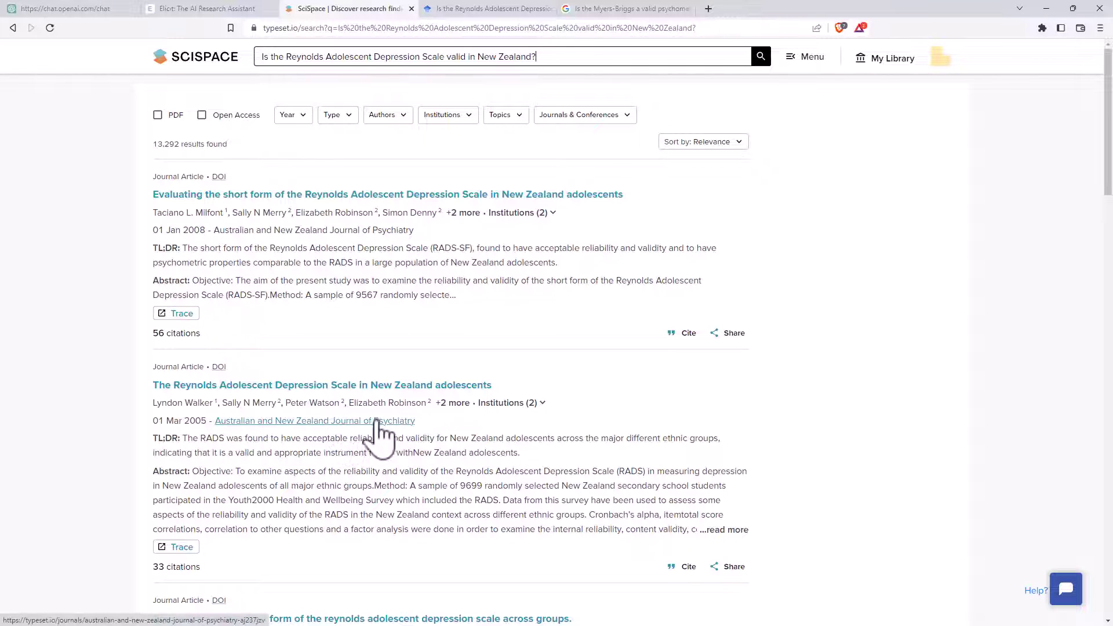
{"action": "scroll", "coordinate": [415, 438], "scroll_direction": "down", "scroll_amount": 2}
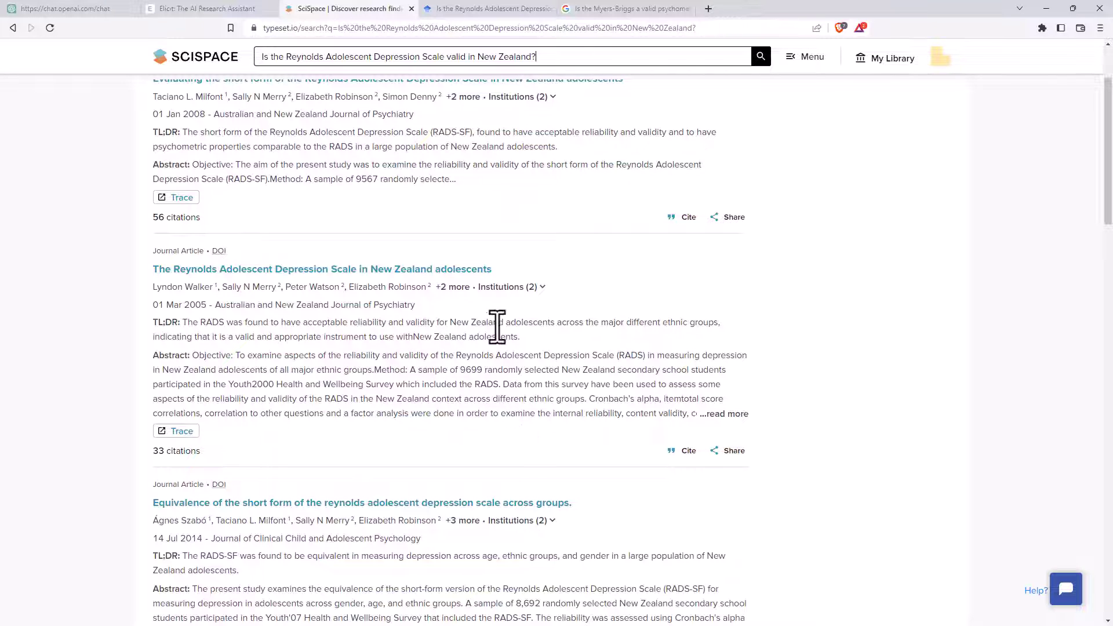
{"action": "scroll", "coordinate": [497, 326], "scroll_direction": "up", "scroll_amount": 2}
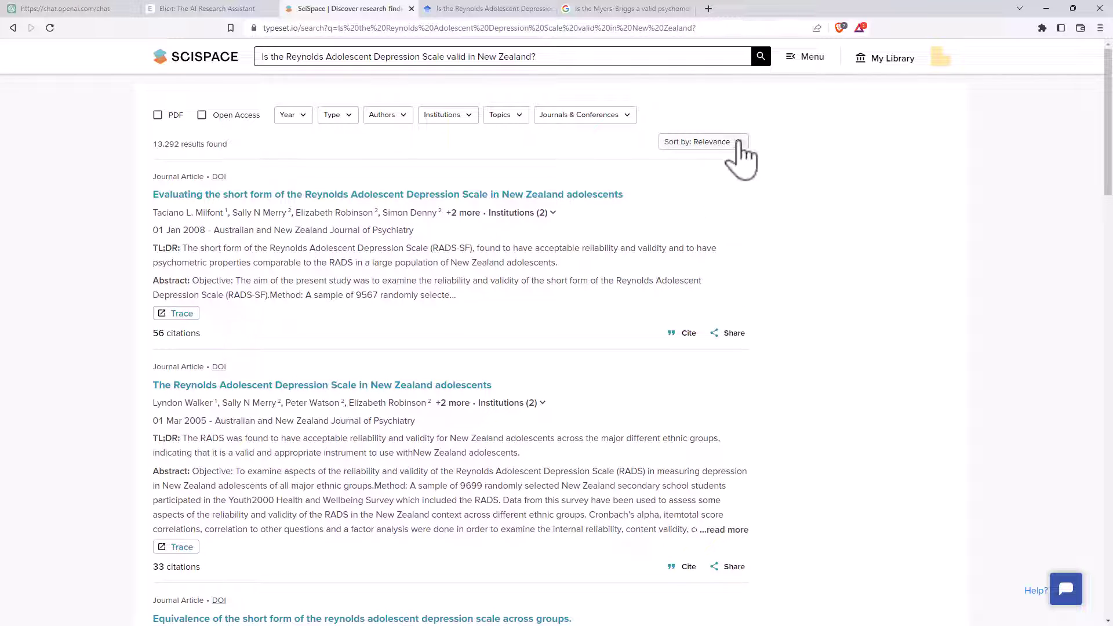
Trim the Scholar query to just 'Reynolds Adolescent Depression Scale' and rerun the search.
{"action": "left_click", "coordinate": [474, 13]}
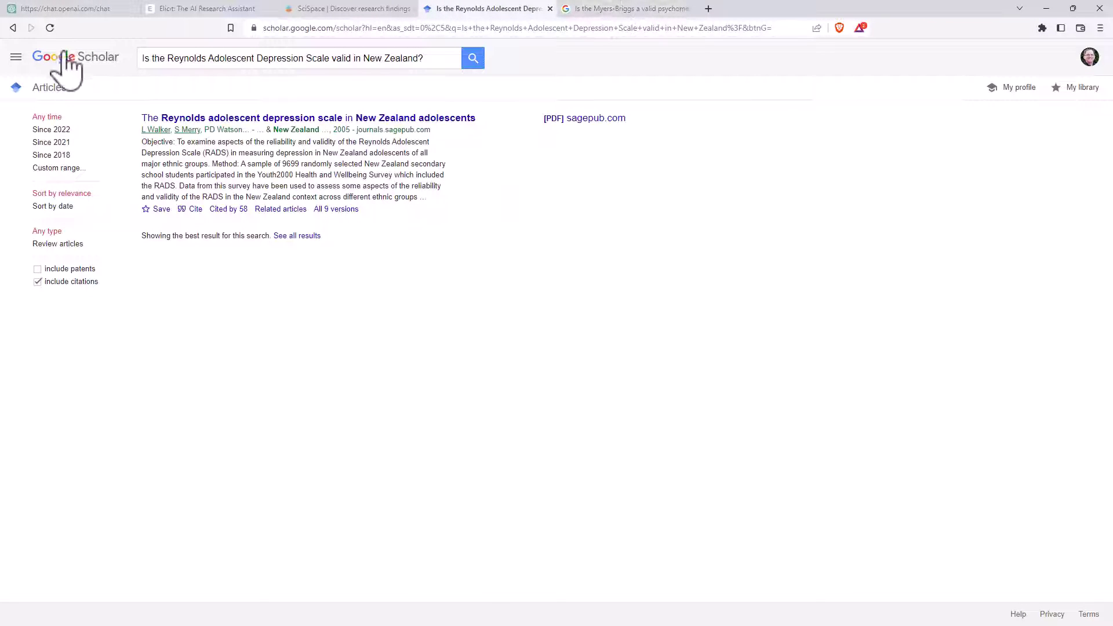
{"action": "left_click", "coordinate": [437, 58]}
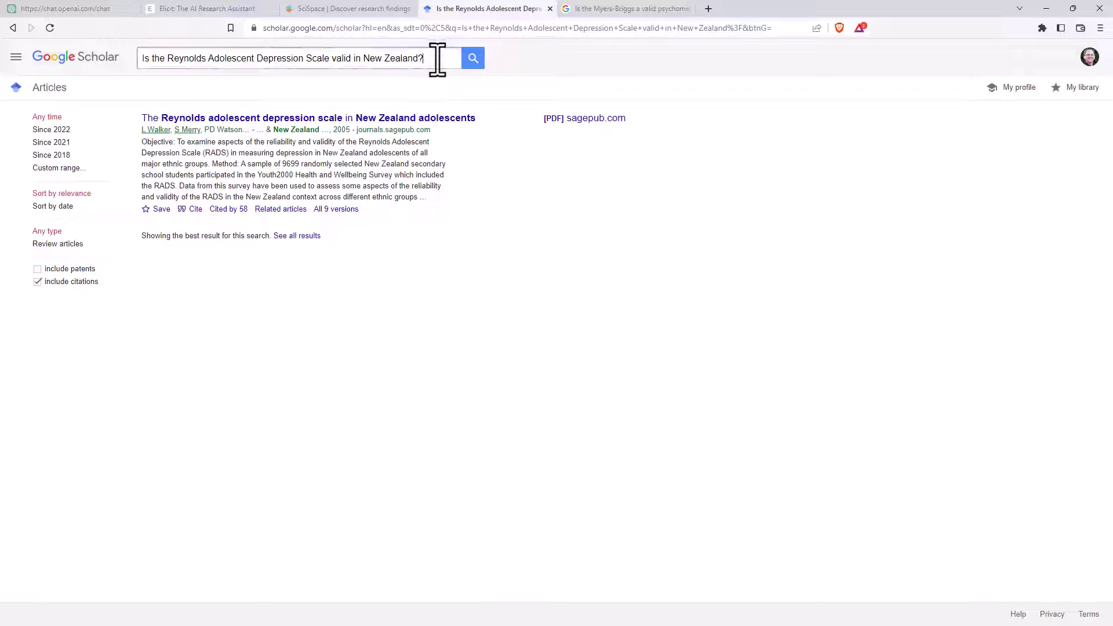
{"action": "left_click_drag", "start_coordinate": [168, 58], "coordinate": [11, 55]}
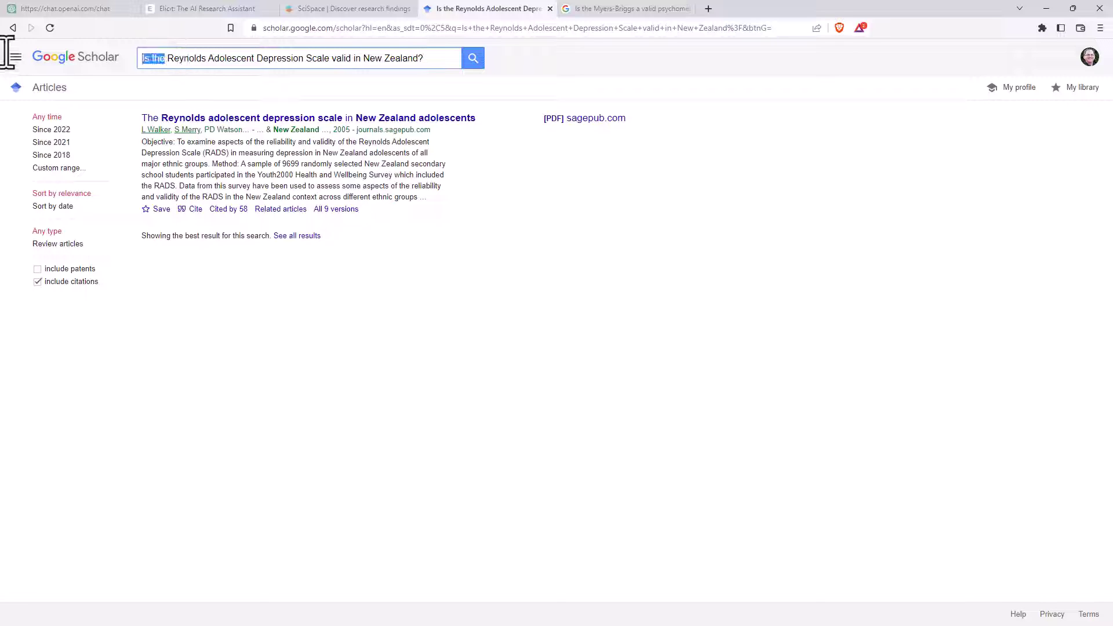
{"action": "key", "text": "BackSpace"}
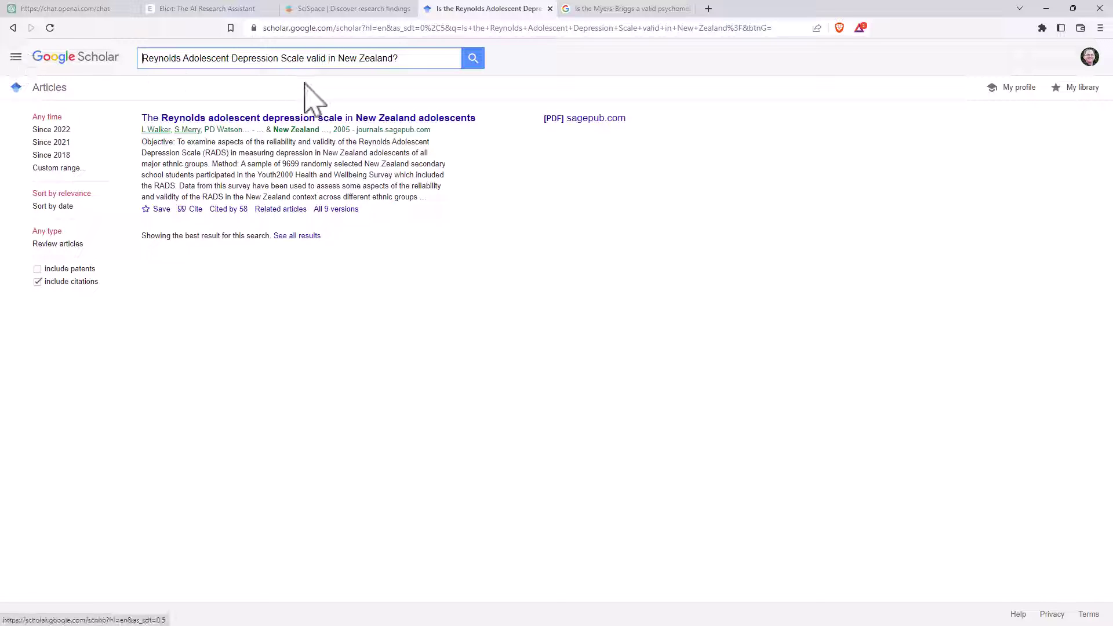
{"action": "left_click_drag", "start_coordinate": [308, 58], "coordinate": [576, 64]}
{"action": "key", "text": "BackSpace"}
{"action": "key", "text": "Return"}
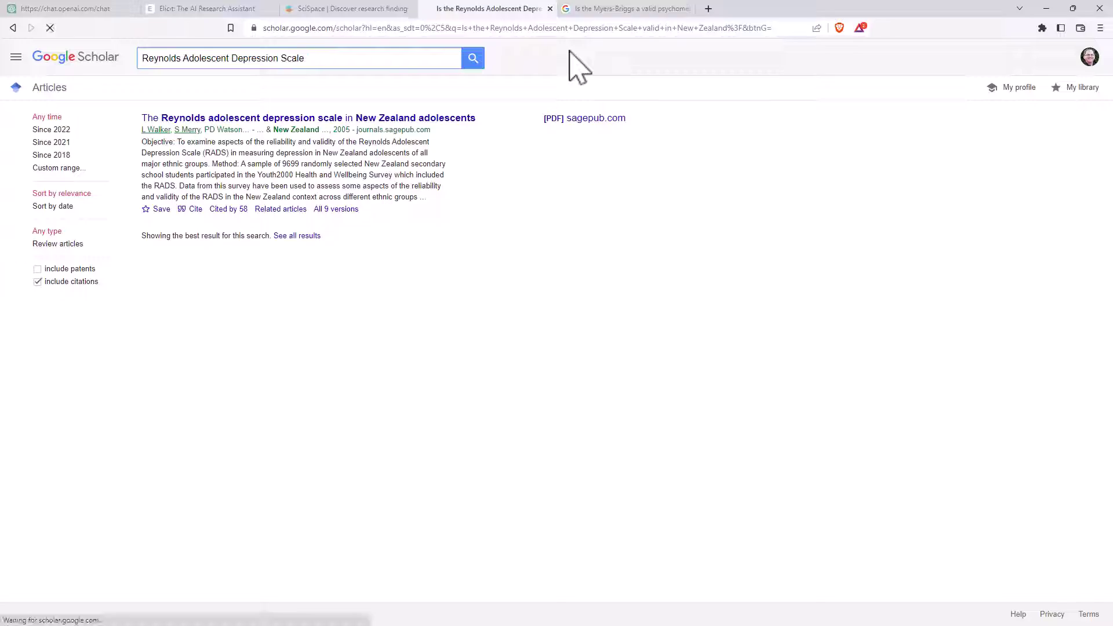
Scroll through Google Scholar's roughly 126,000 Reynolds Adolescent Depression Scale results.
{"action": "scroll", "coordinate": [443, 273], "scroll_direction": "down", "scroll_amount": 9}
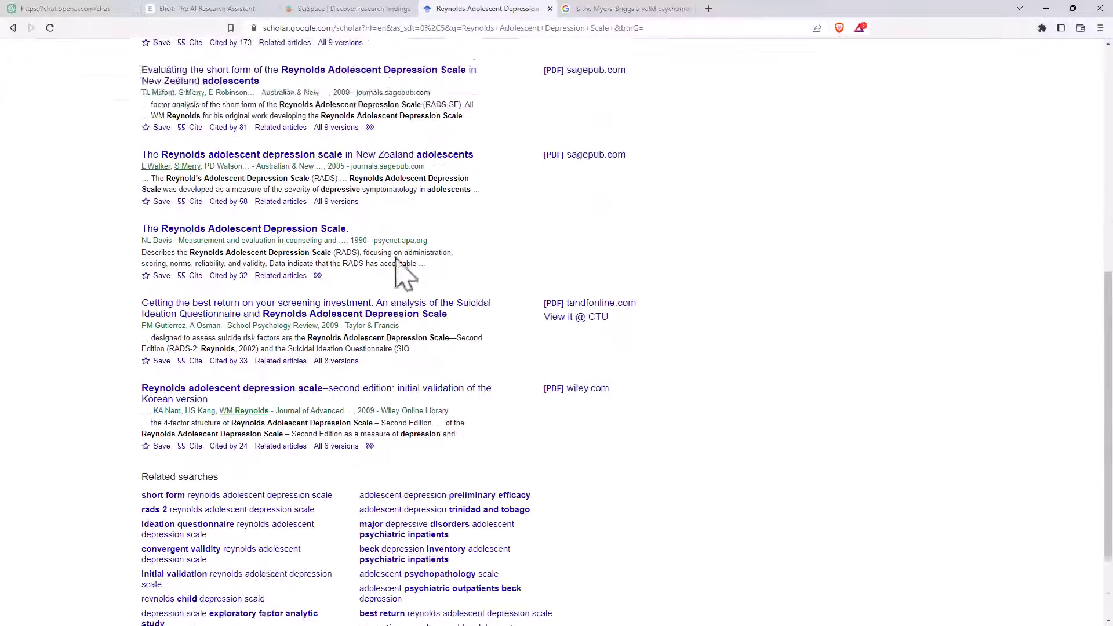
{"action": "scroll", "coordinate": [446, 279], "scroll_direction": "up", "scroll_amount": 10}
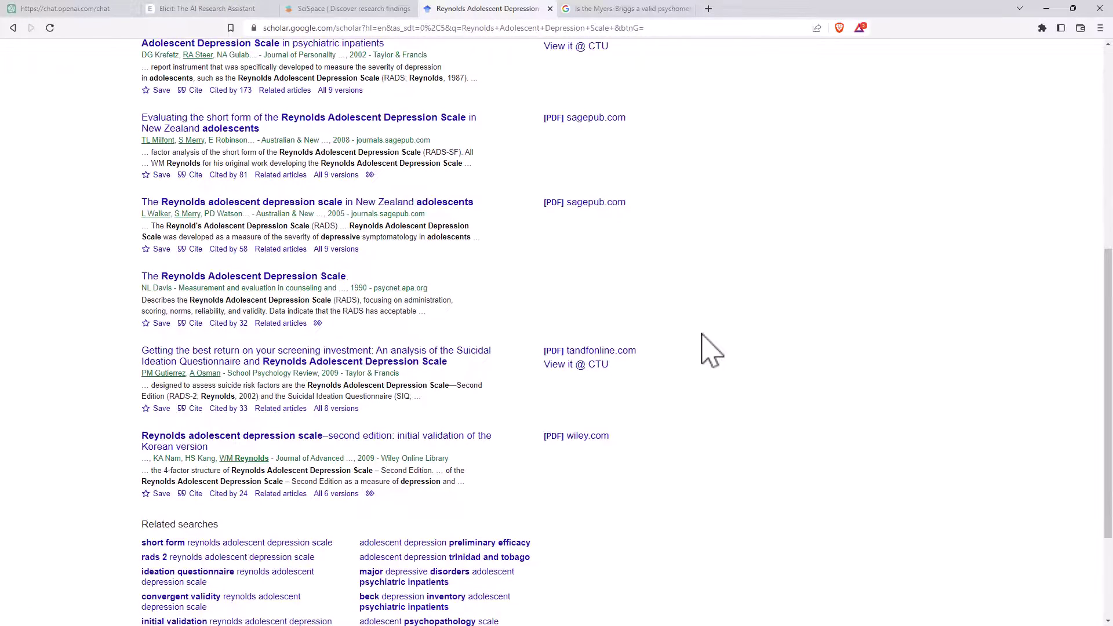
{"action": "scroll", "coordinate": [803, 318], "scroll_direction": "up", "scroll_amount": 7}
{"action": "key", "text": "ctrl+Tab"}
{"action": "scroll", "coordinate": [460, 206], "scroll_direction": "down", "scroll_amount": 5}
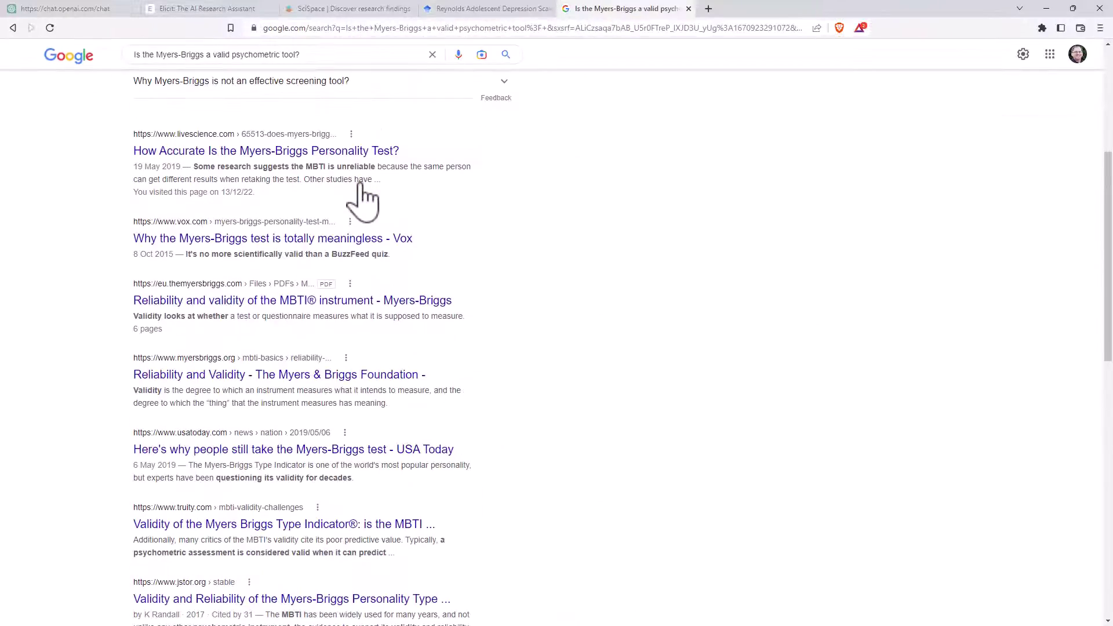
{"action": "scroll", "coordinate": [362, 203], "scroll_direction": "up", "scroll_amount": 5}
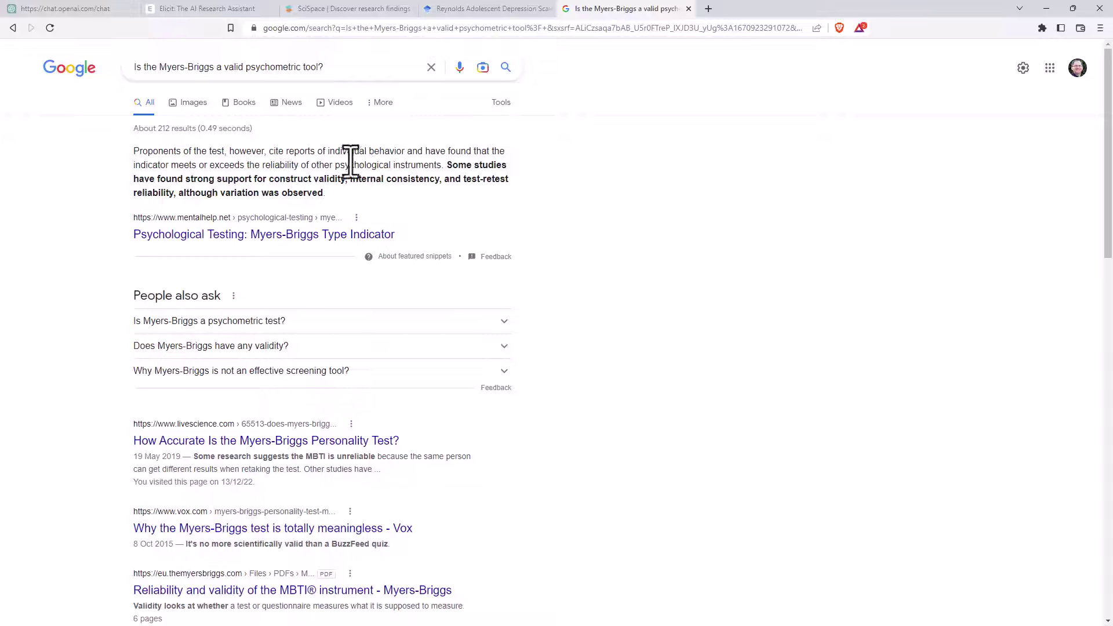